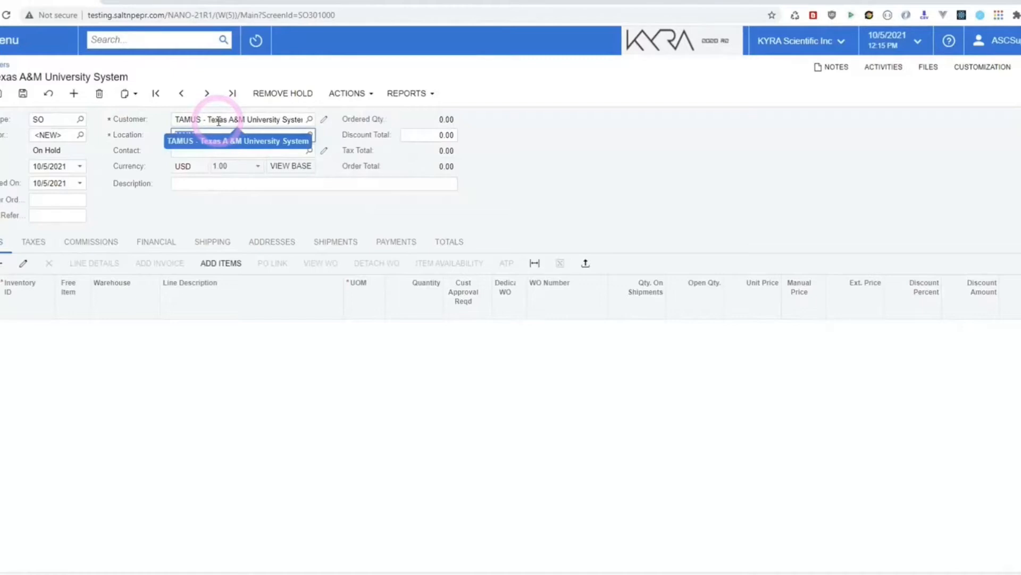
Step: Add a line for cartridge item 310010 with quantity 1 and save it as order 001330
left_click(2, 262)
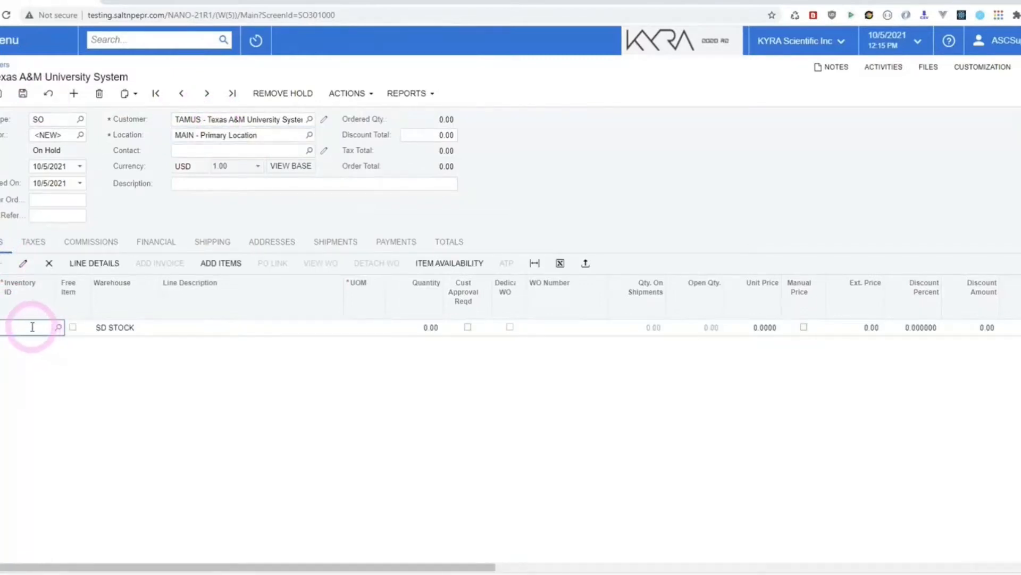
left_click(31, 326)
type("3100")
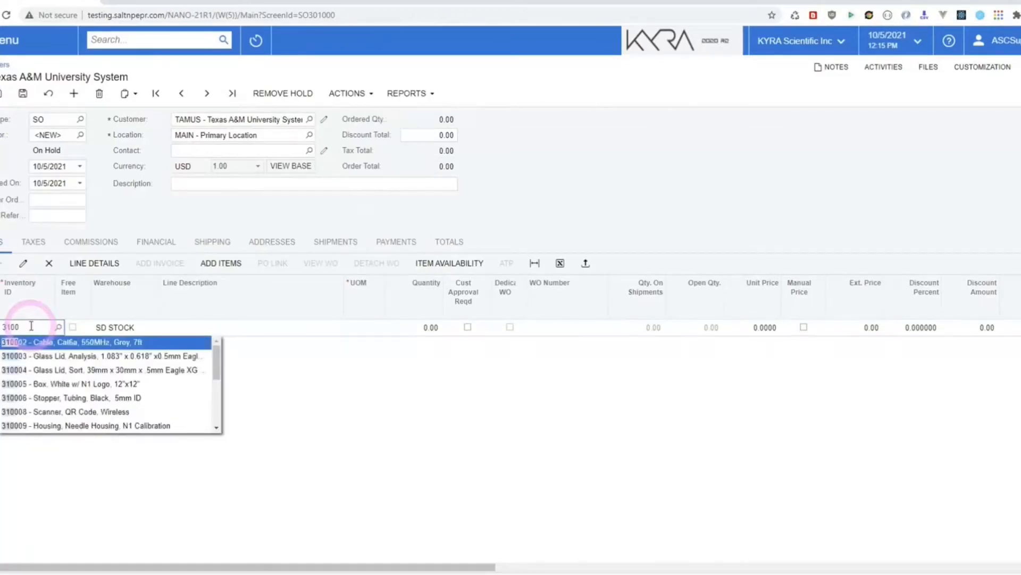
type("16")
key("Tab")
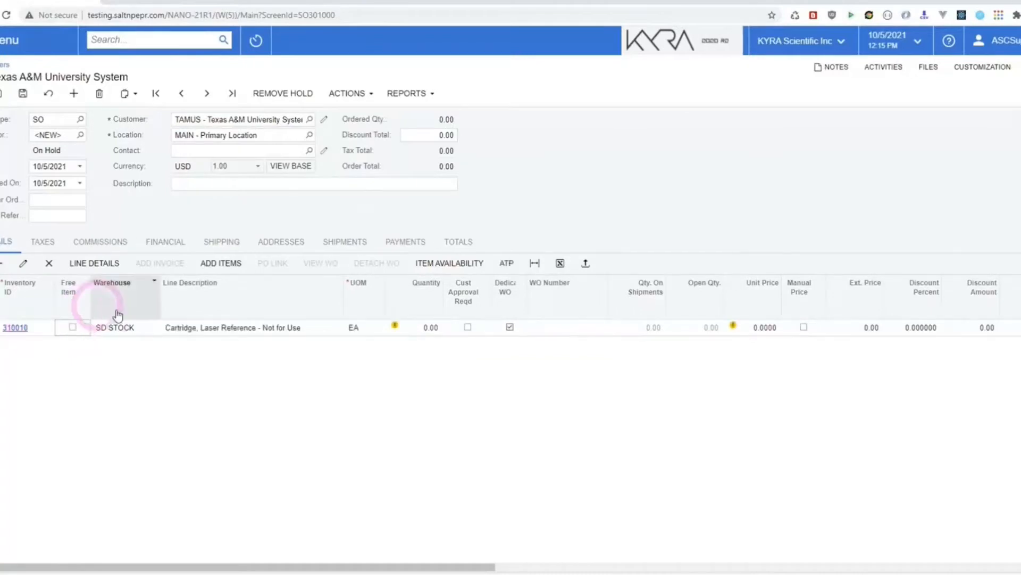
left_click(413, 325)
type("1")
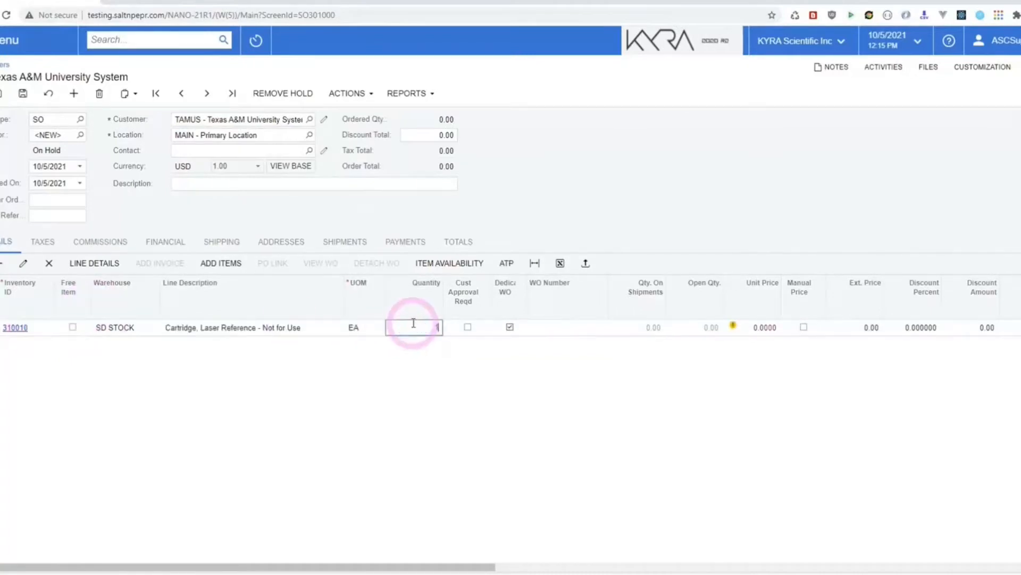
key("Tab")
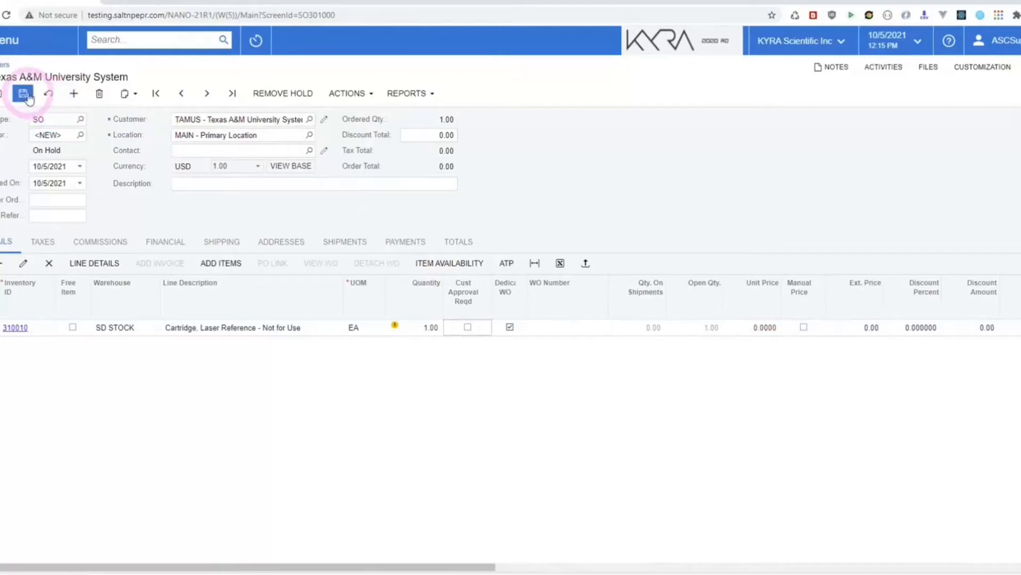
left_click(26, 93)
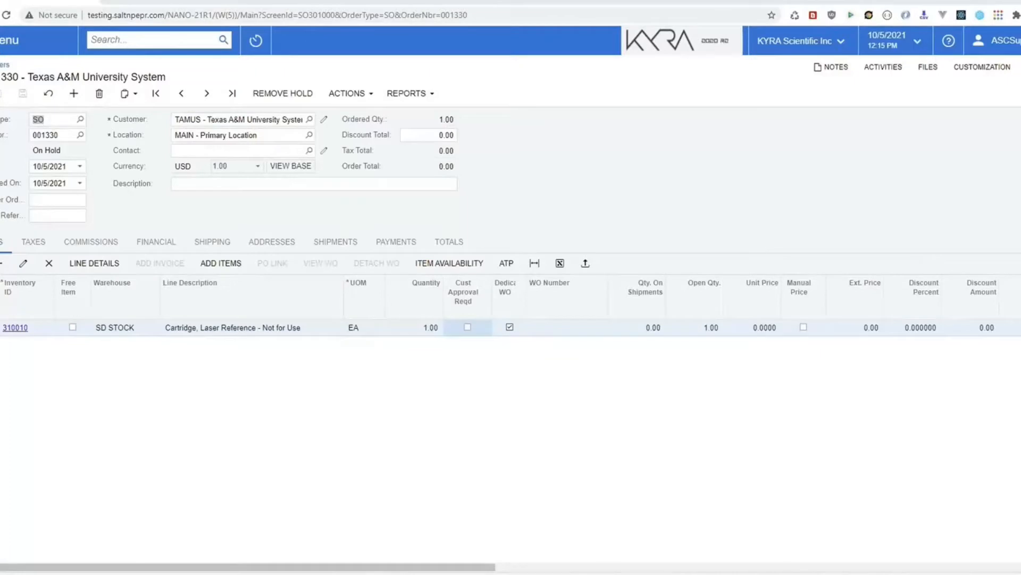
Step: Open the ACTIONS menu on sales order 001330
left_click(427, 209)
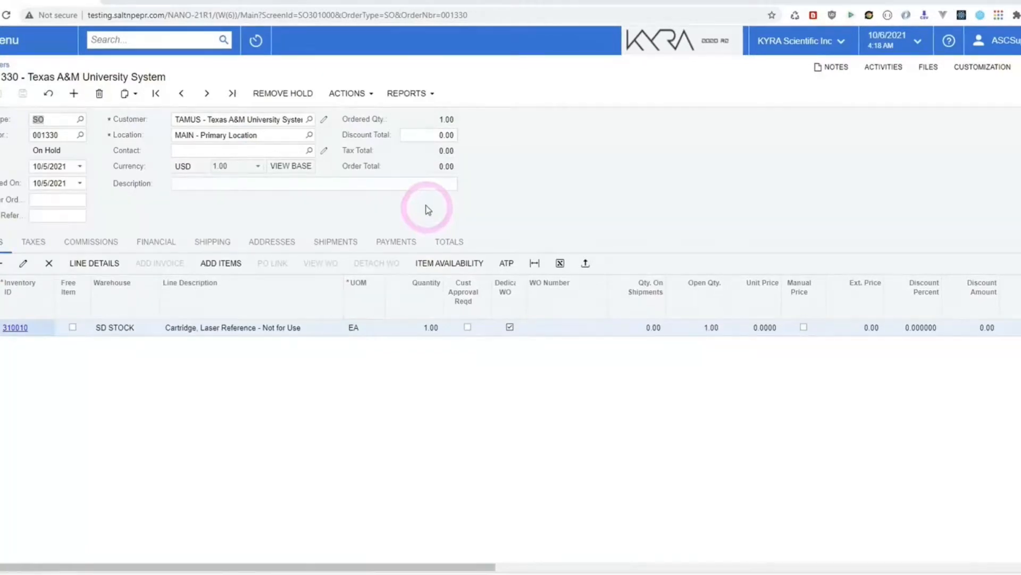
left_click(348, 94)
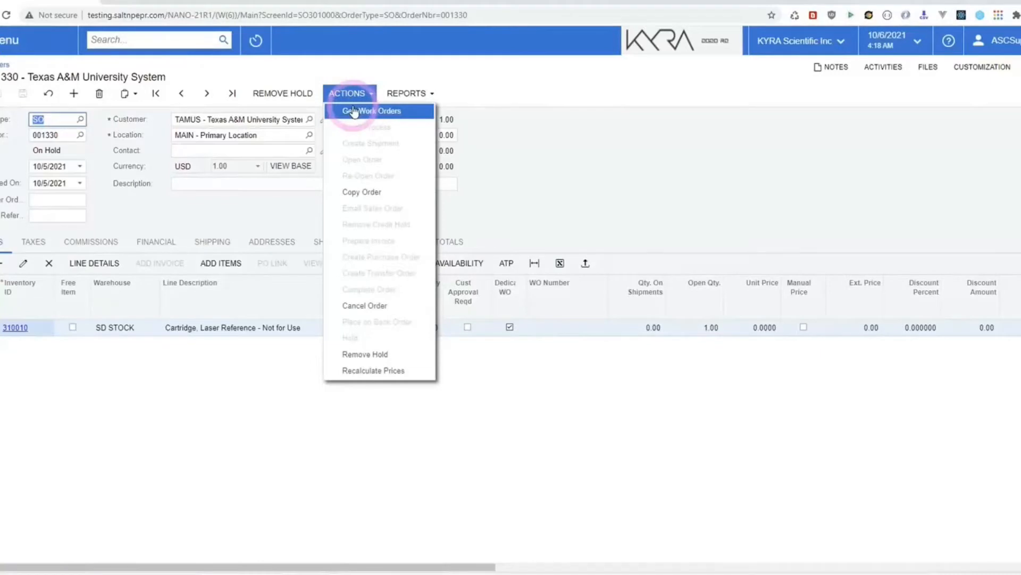
Step: Run Gen Work Orders to create work order 005838 and select its WO Number
left_click(353, 112)
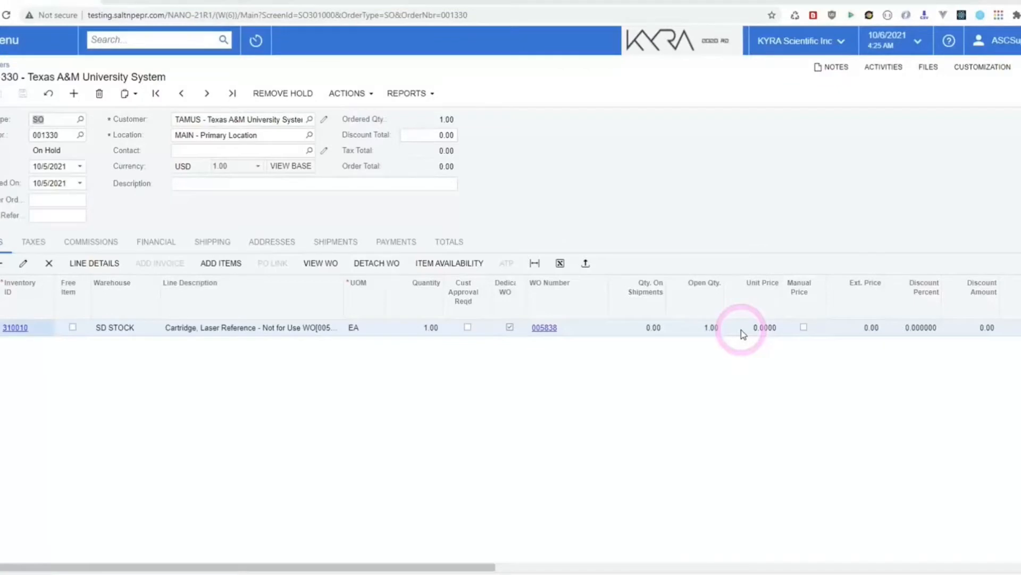
left_click(542, 326)
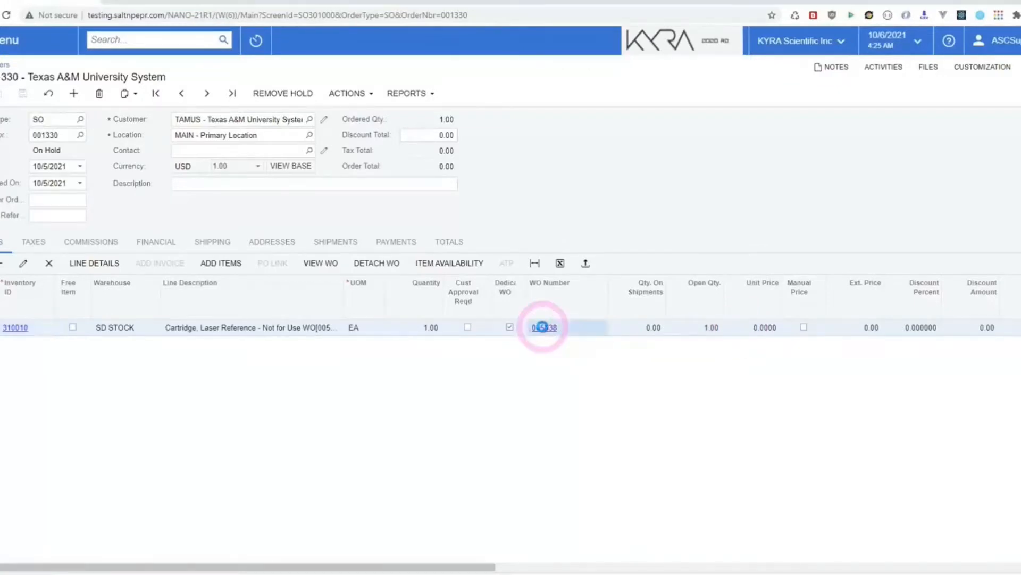
Step: Open work order 005838 and add Plate, Clear, 384-well material at 2 per unit
left_click(541, 327)
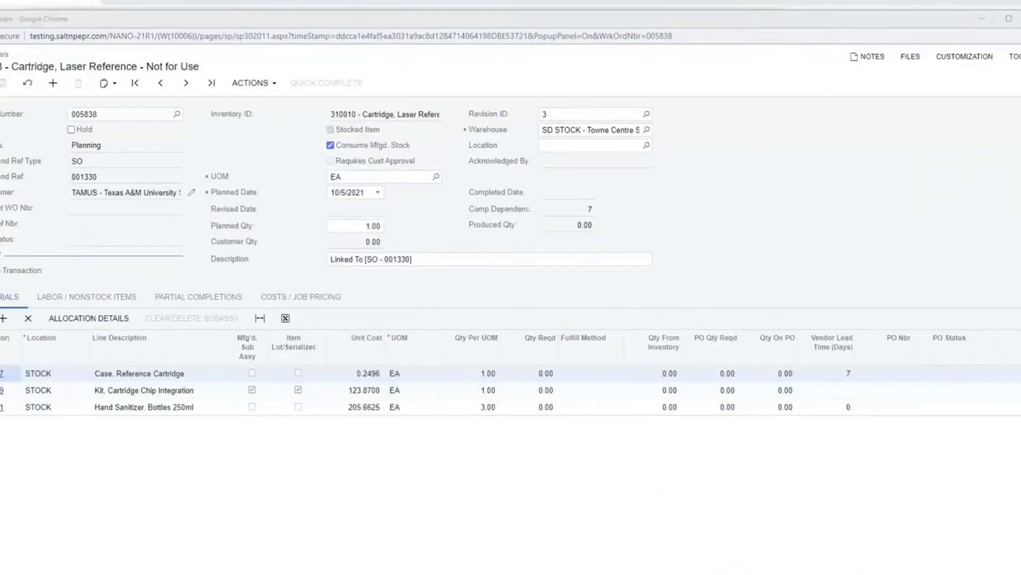
left_click(4, 318)
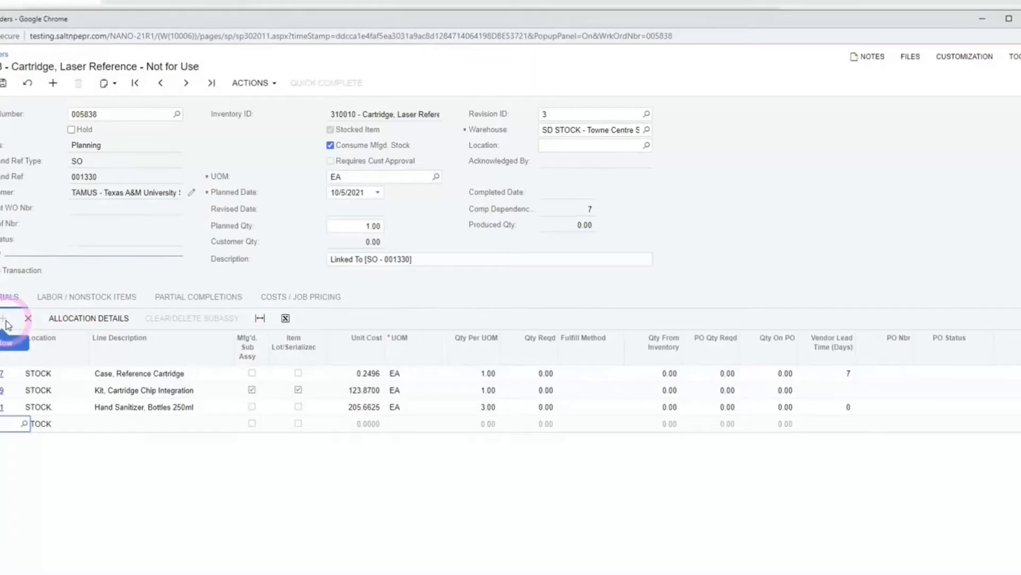
type("106")
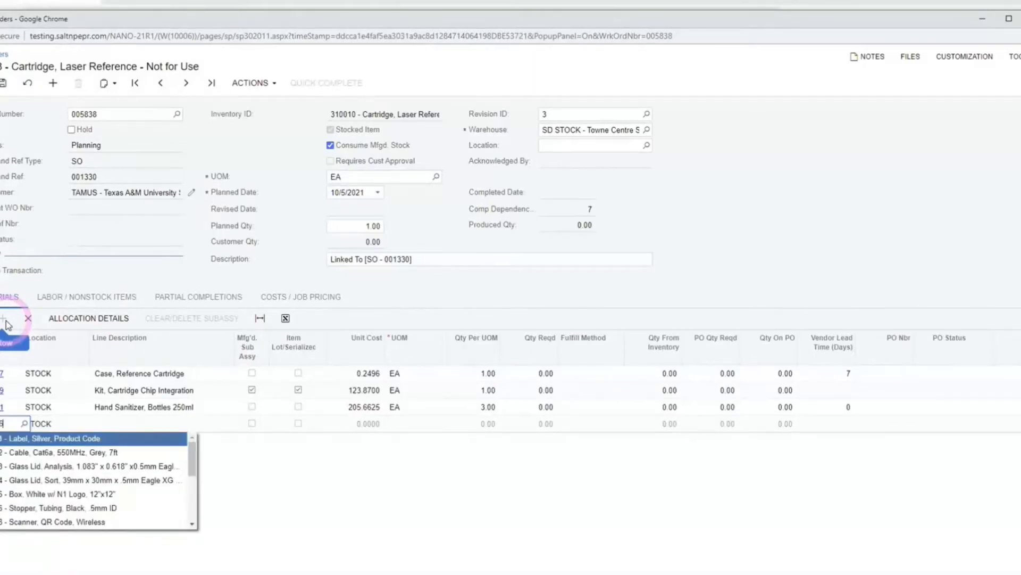
key("Tab")
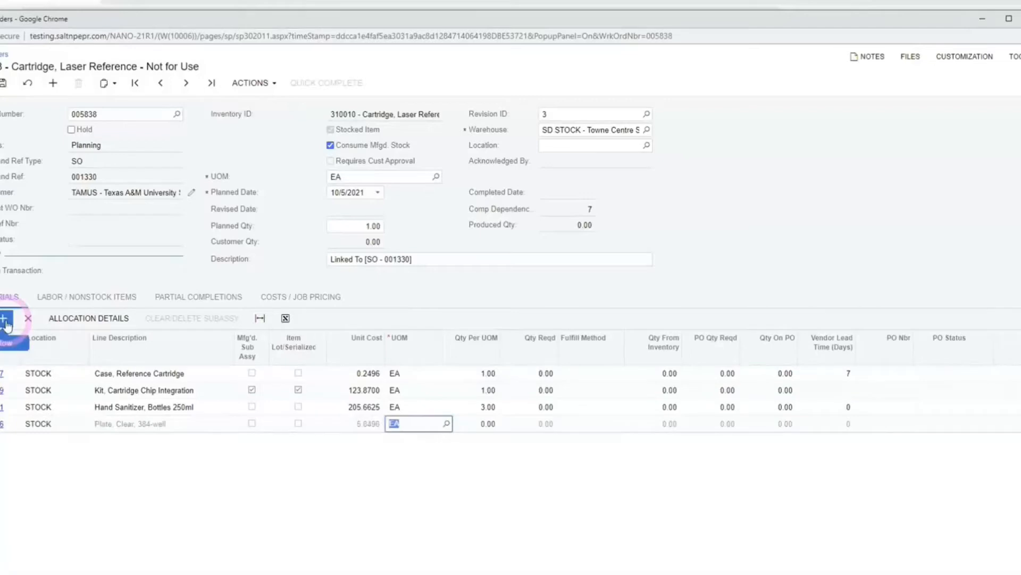
key("Tab")
type("2")
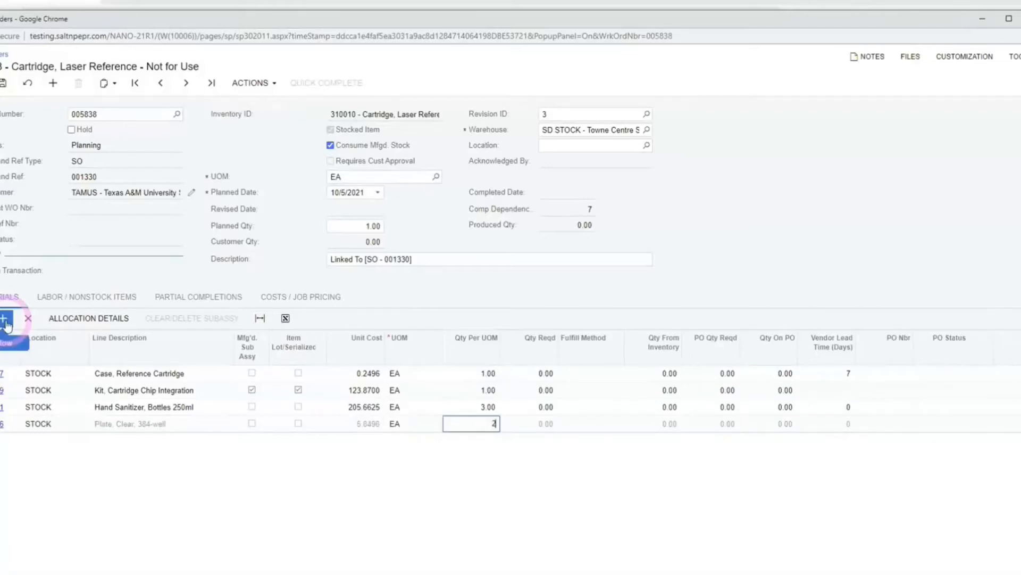
key("Tab")
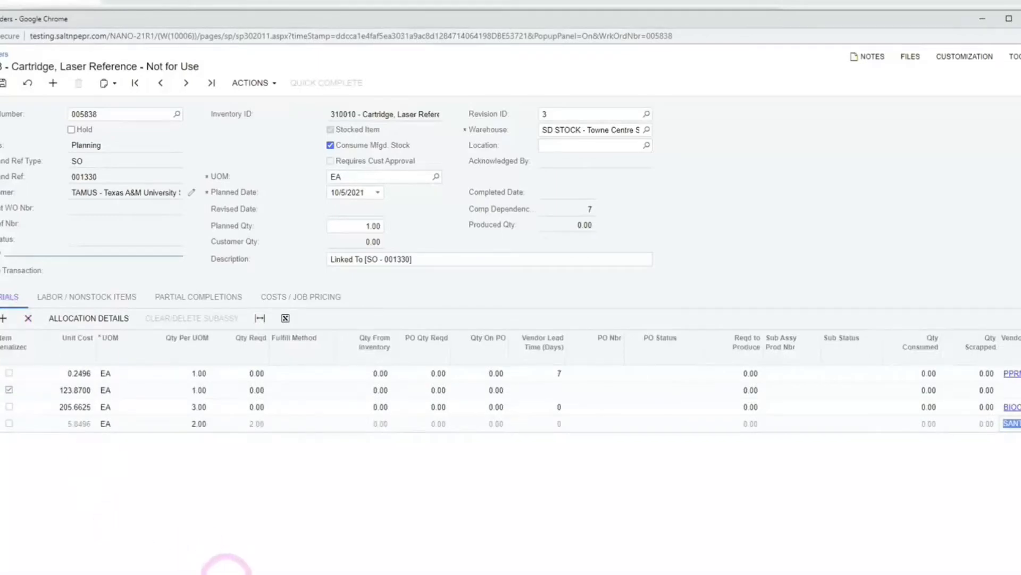
Step: Set the chip integration kit to 2 per unit and show the Labor / Nonstock Items
left_click_drag(227, 574, 16, 570)
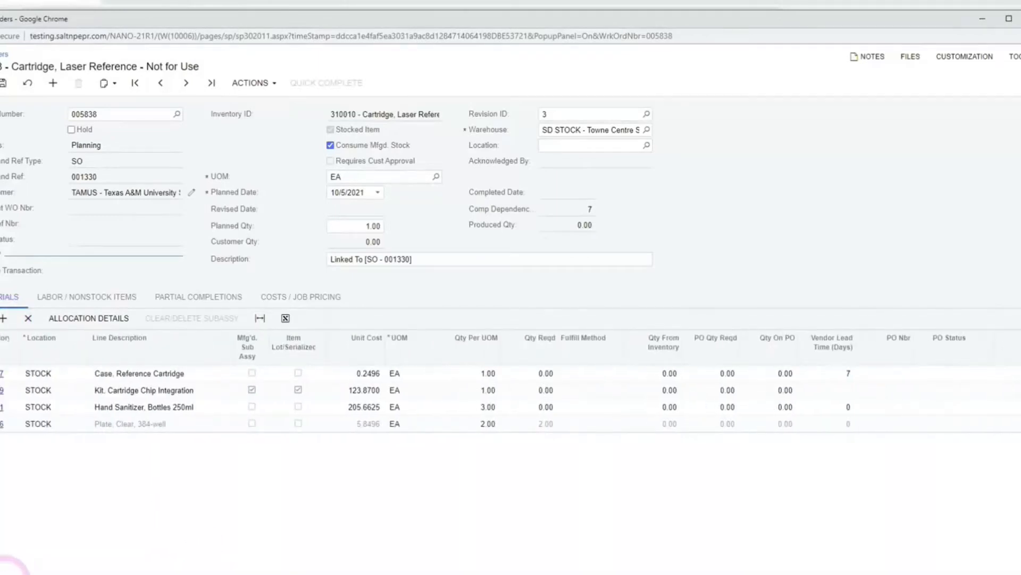
left_click(478, 389)
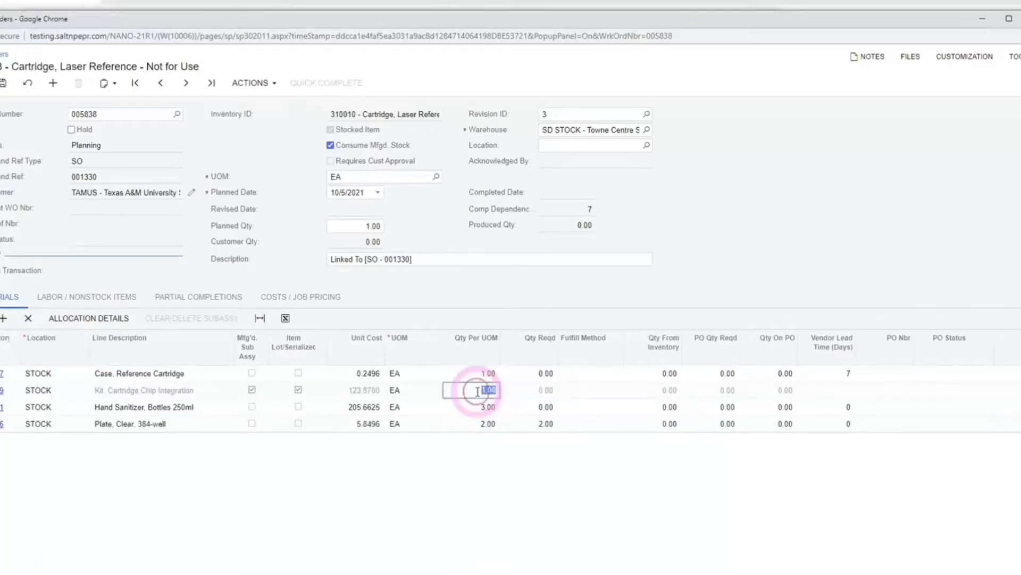
type("2")
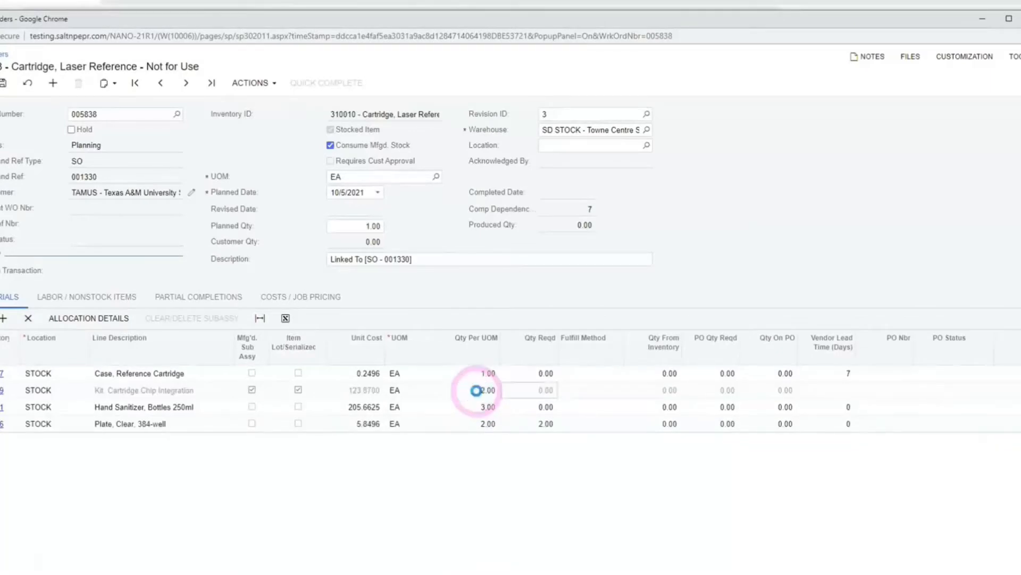
key("Tab")
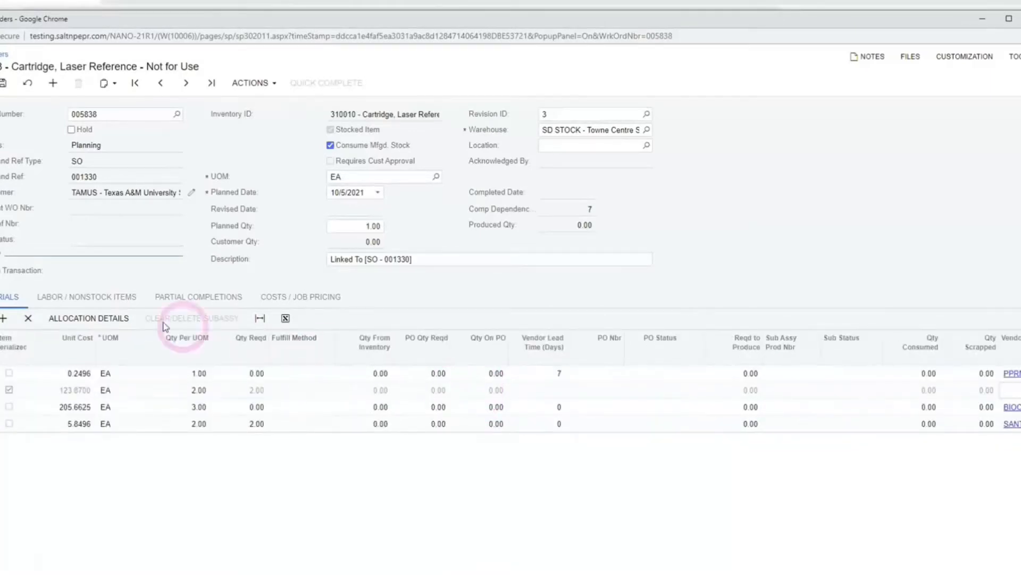
left_click(104, 297)
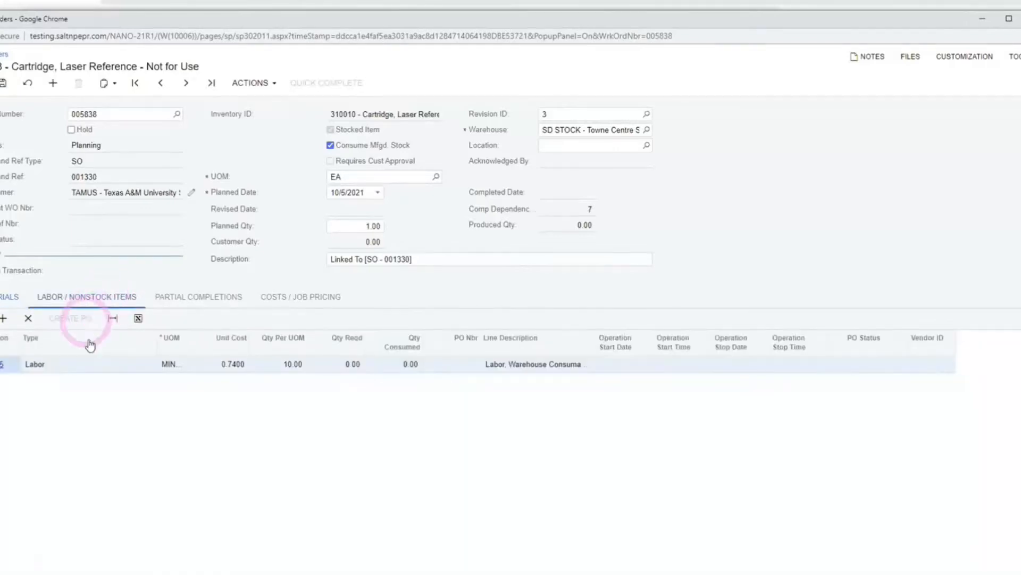
Step: Add a Labor, Laser Alignment line at 15 minutes per unit and save work order 005838
left_click(5, 319)
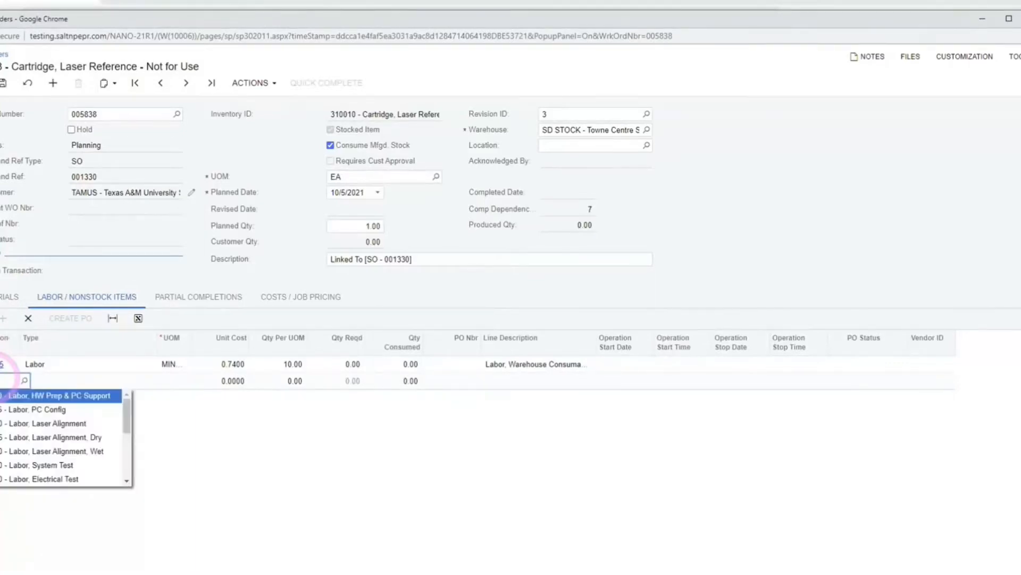
type("0")
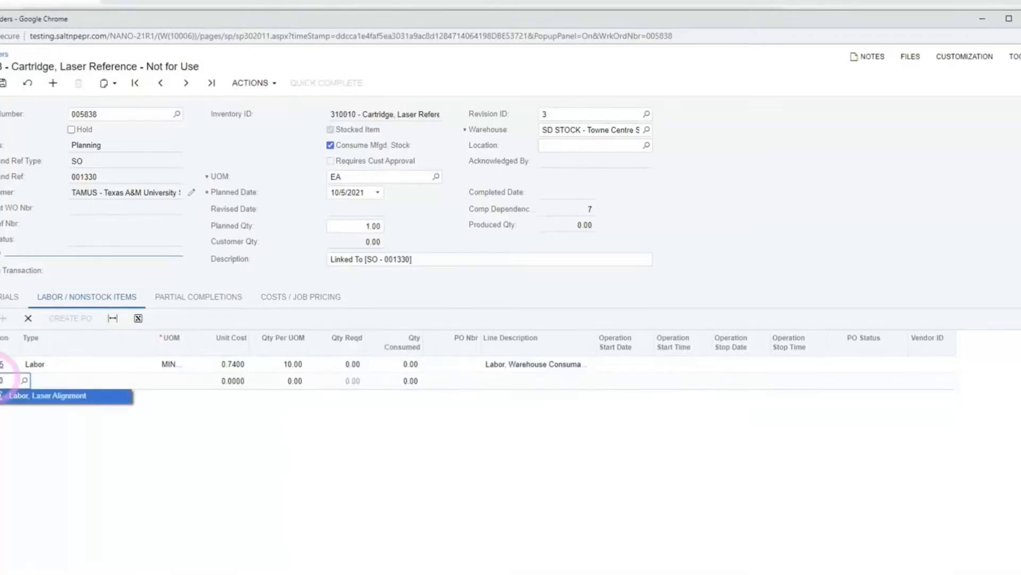
key("Tab")
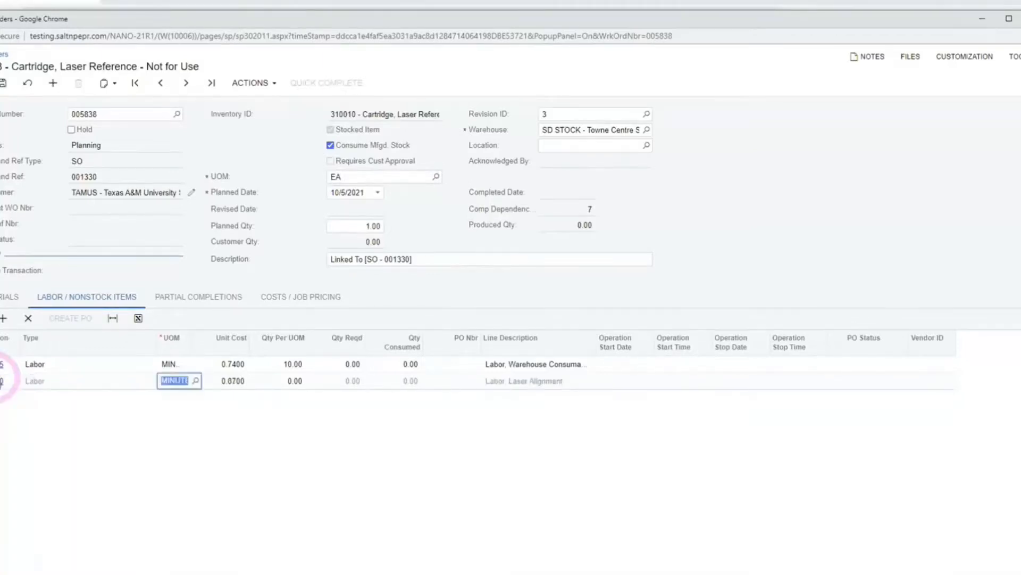
left_click(291, 380)
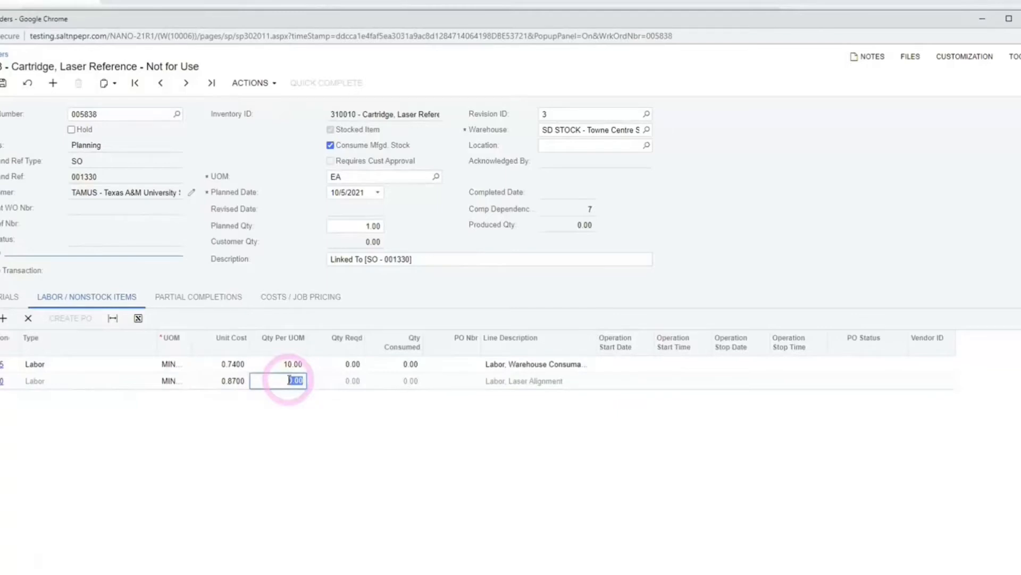
type("15")
key("Tab")
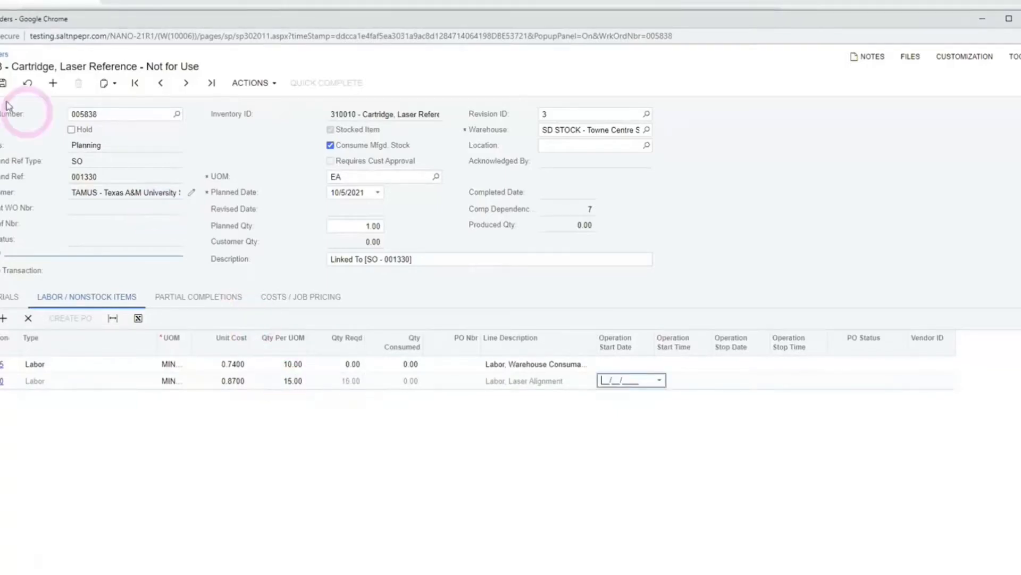
left_click(2, 83)
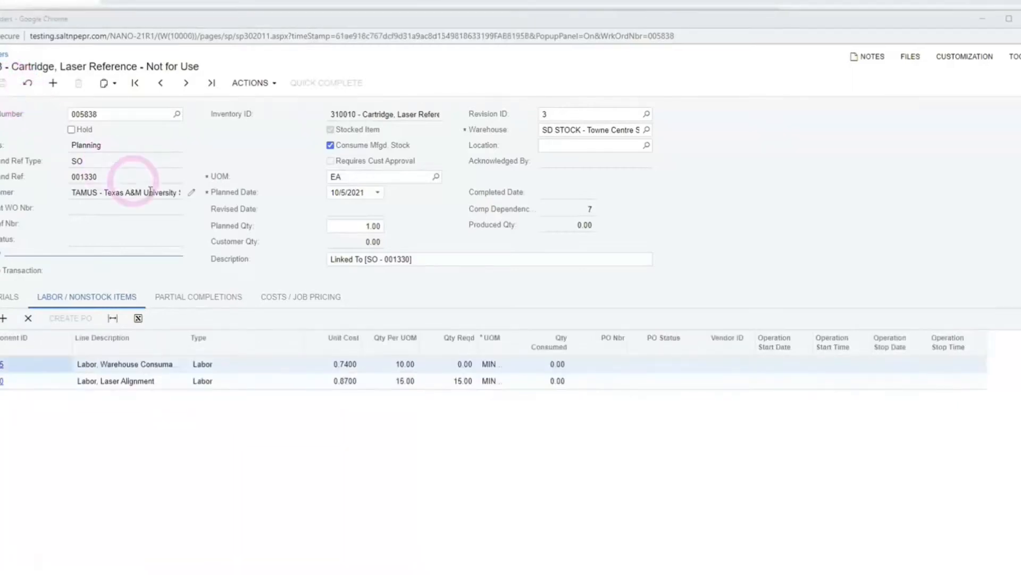
Step: Set a 125% markup, recalculate to a 613.10 price, update the sales order, and close
left_click(301, 301)
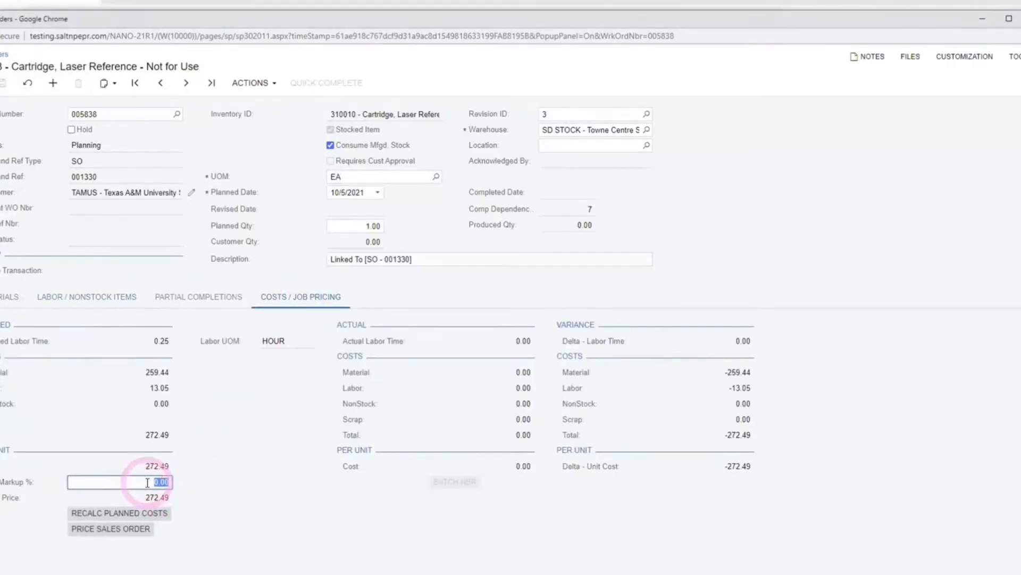
type("125")
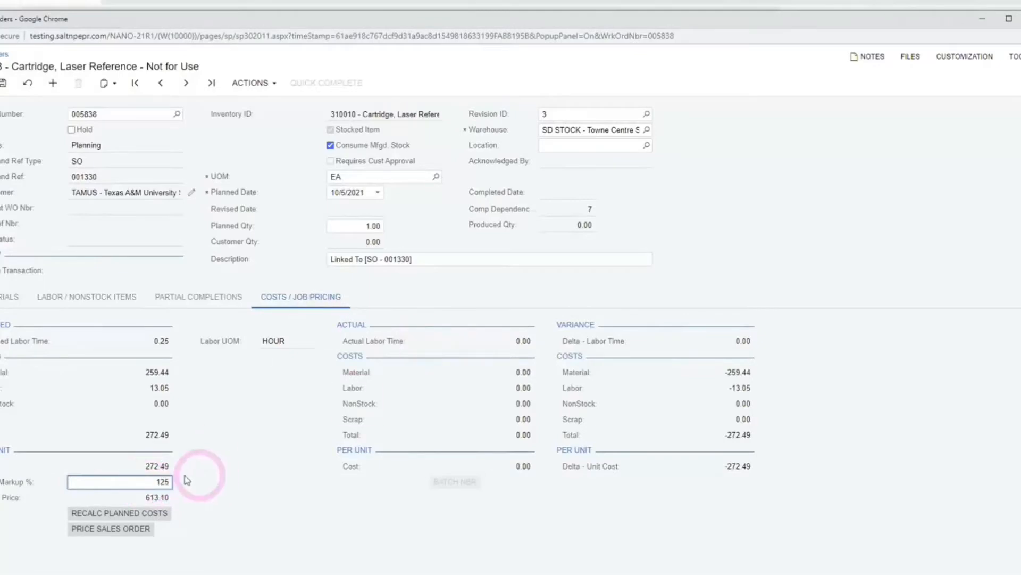
left_click(153, 513)
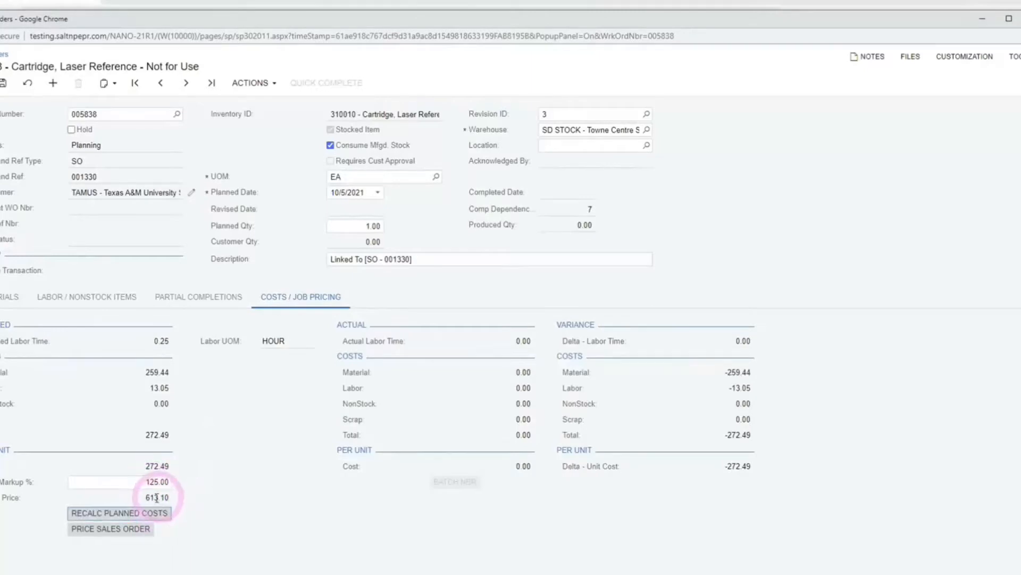
left_click(138, 529)
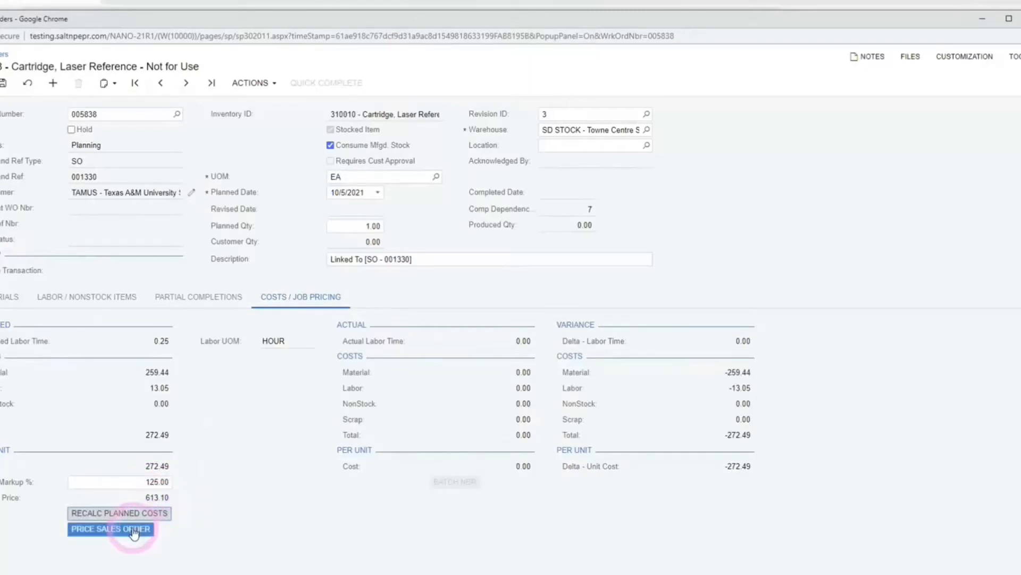
left_click(133, 528)
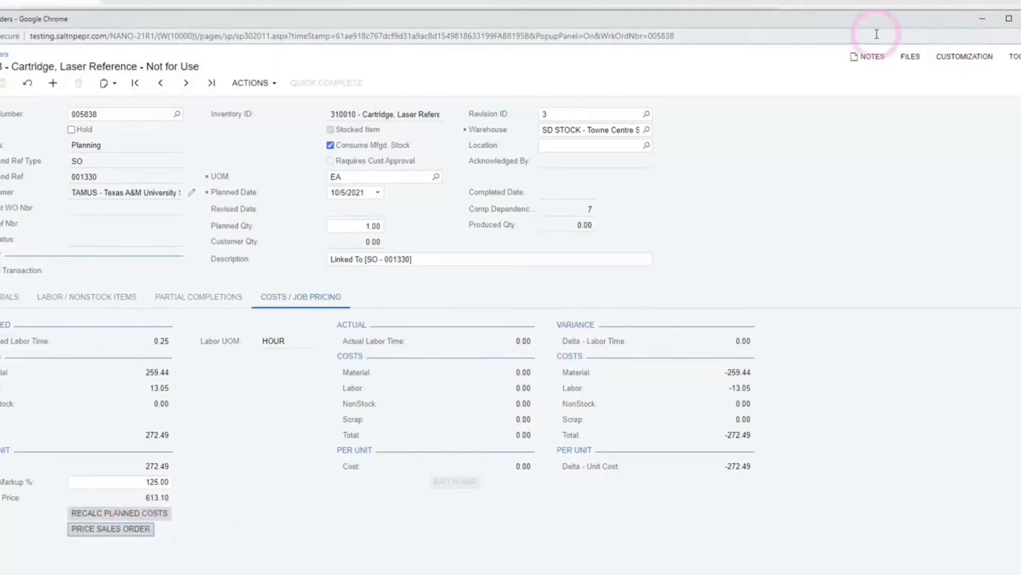
left_click(1020, 19)
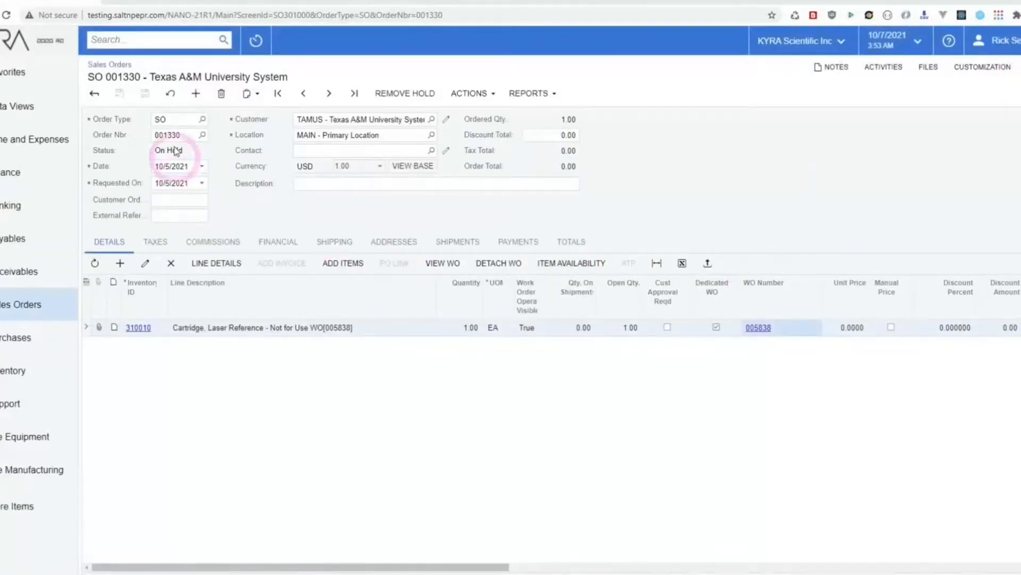
Step: Reload order 001330 to show the 613.1025 cartridge price and add a new line
left_click(169, 96)
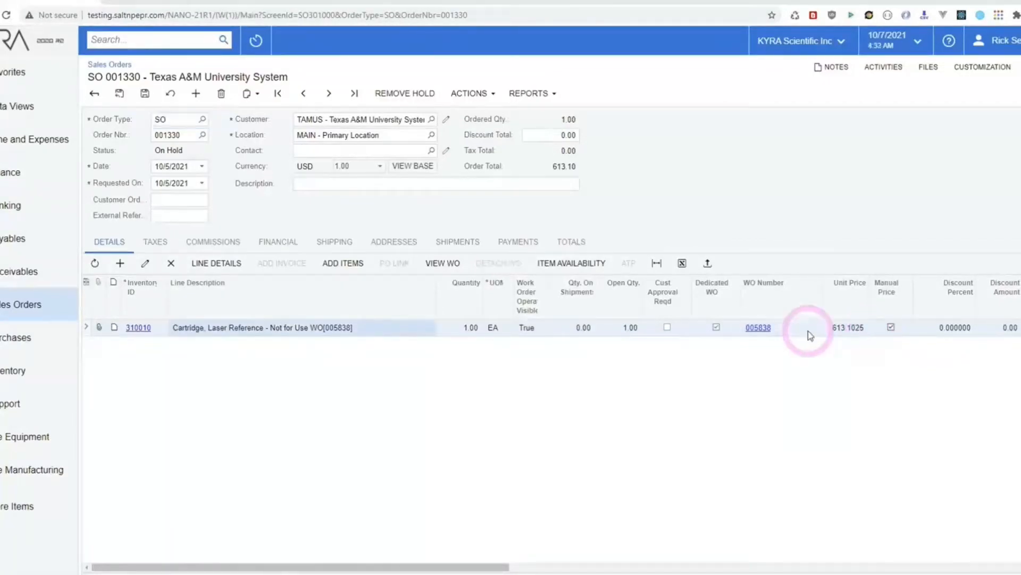
left_click(121, 264)
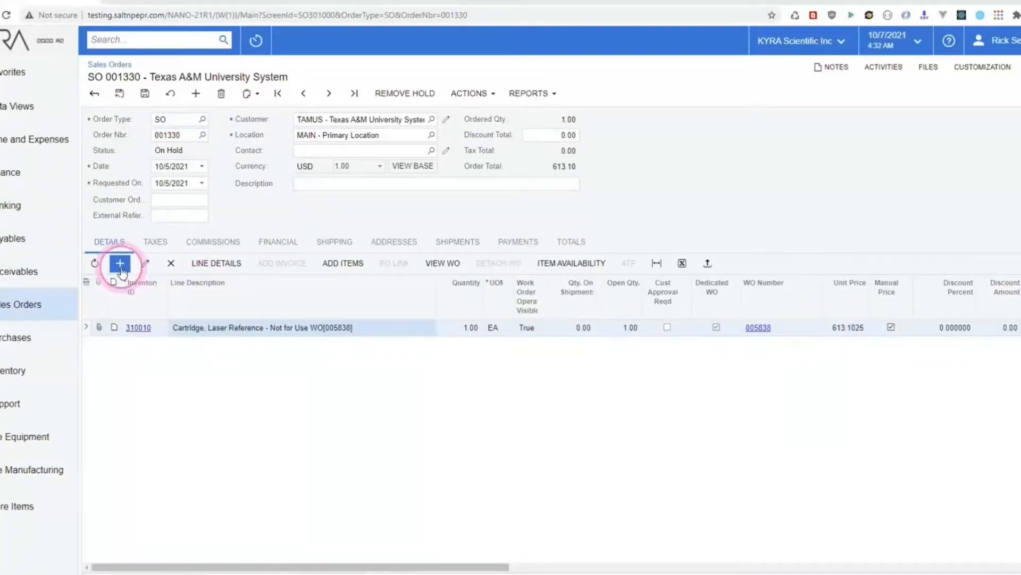
Step: Add cell sorter 120488 at quantity 4 and check its available-to-promise date
type("120")
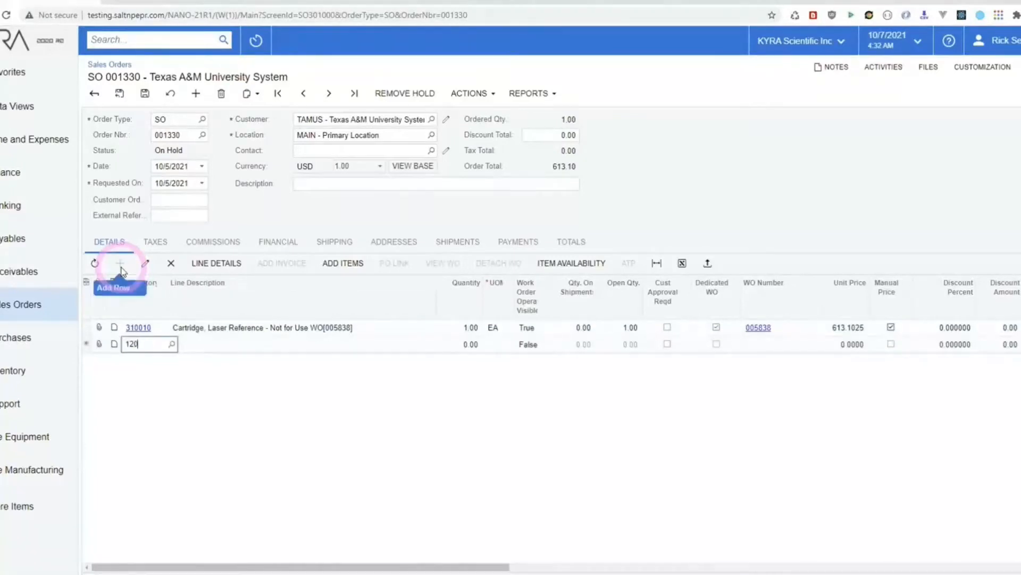
type("488")
key("Tab")
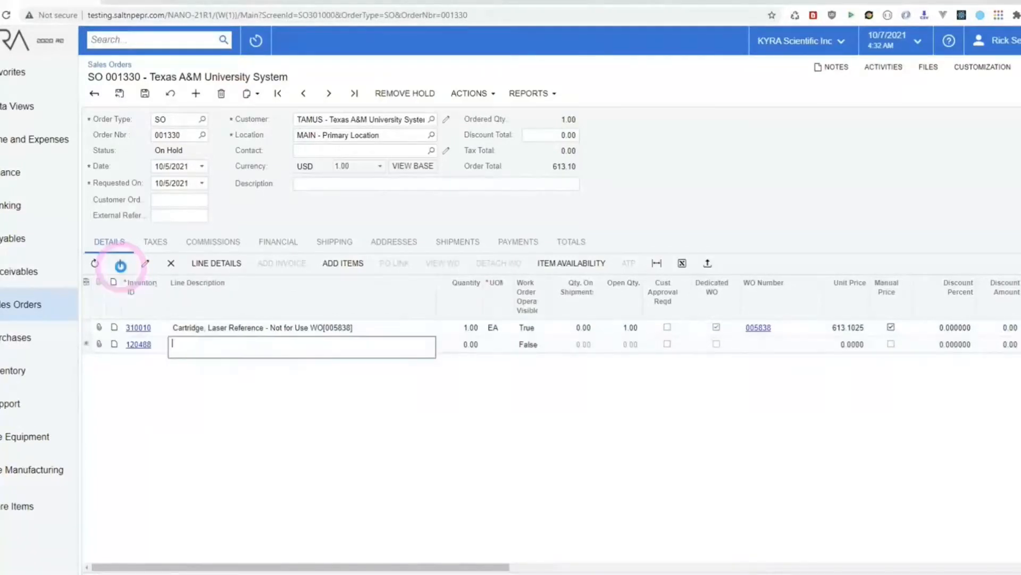
key("Tab")
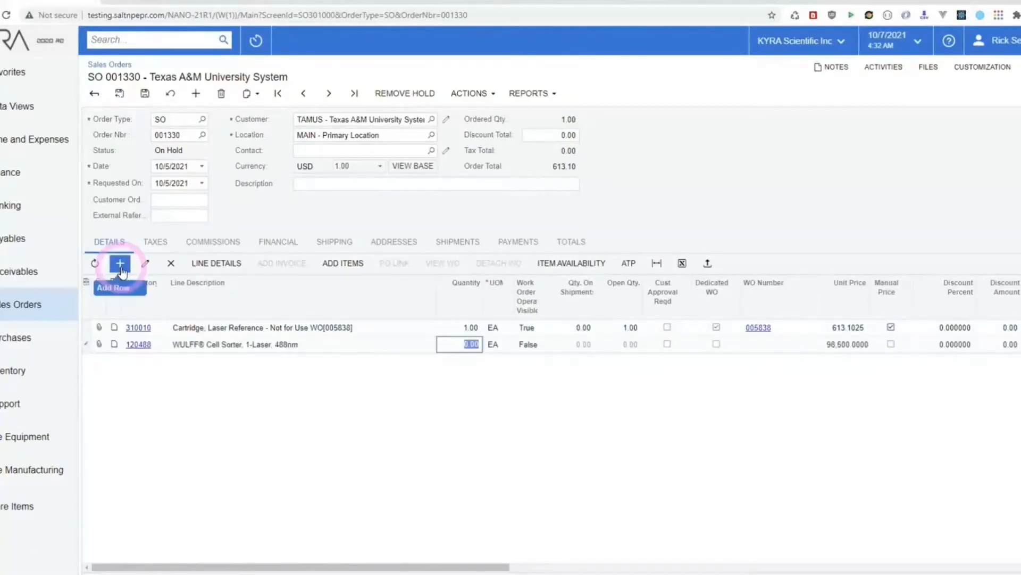
type("4")
key("Tab")
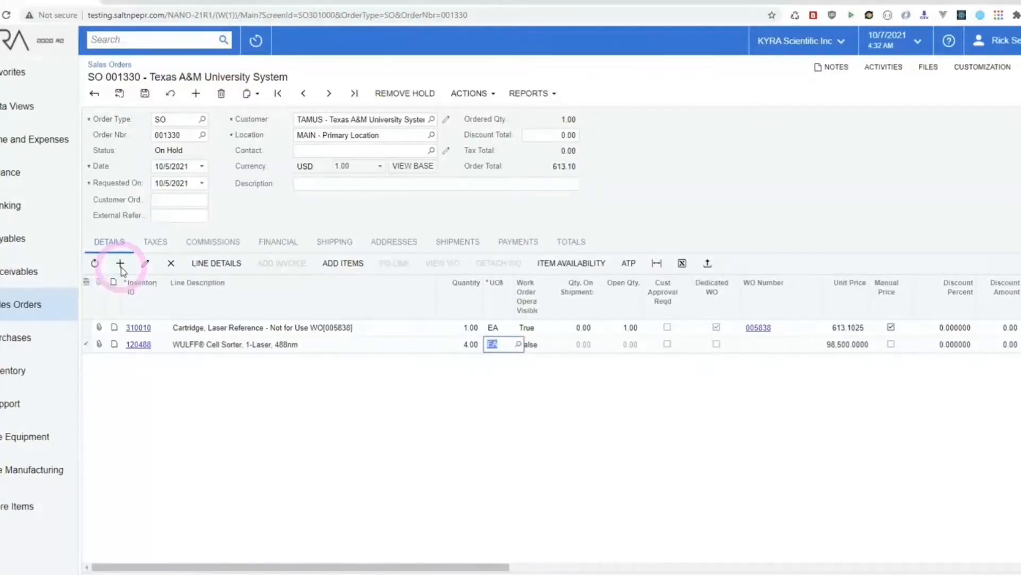
left_click(623, 269)
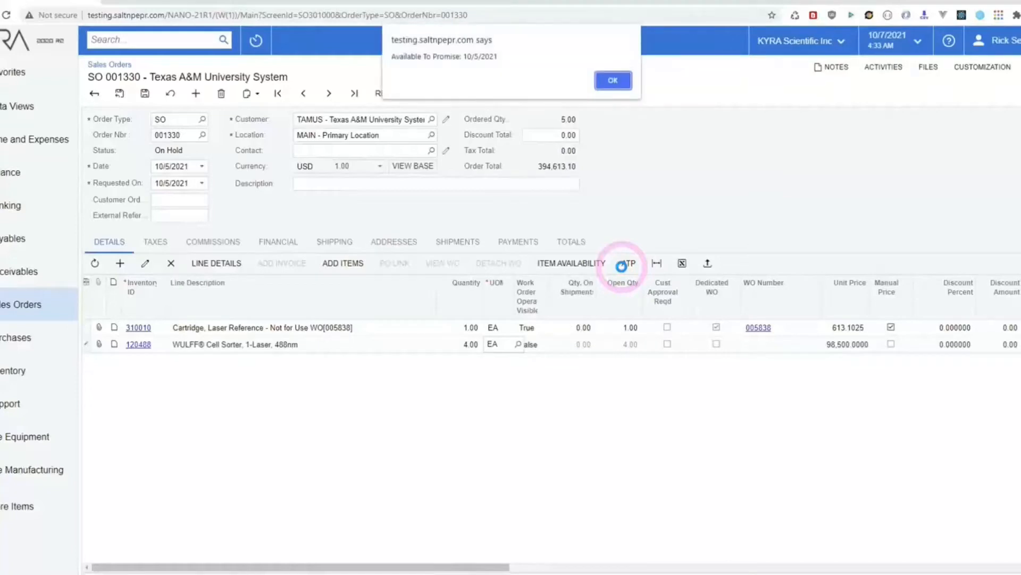
left_click(613, 81)
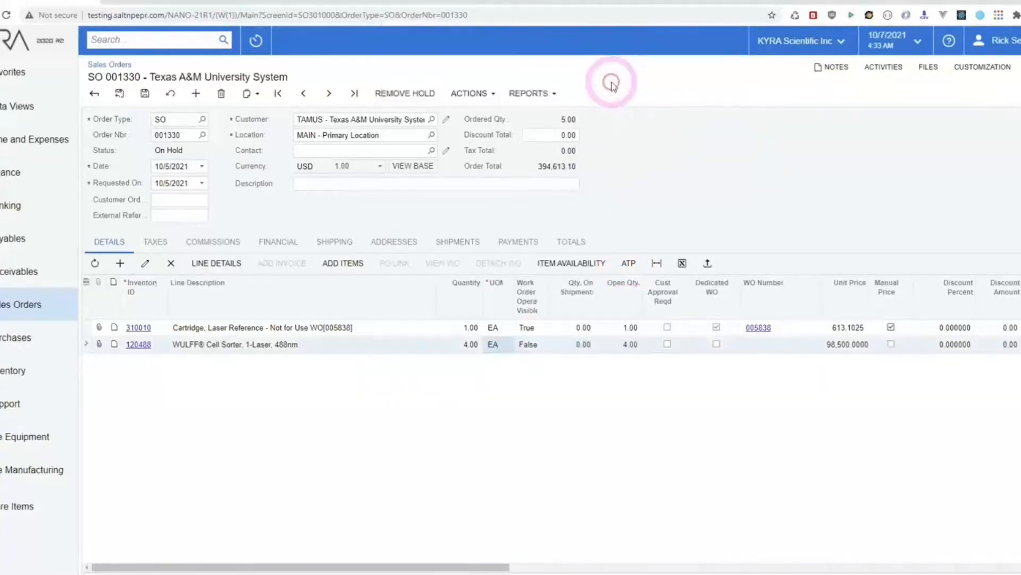
Step: Raise the cell sorter quantity to 7 and recheck availability
left_click(462, 346)
type("7")
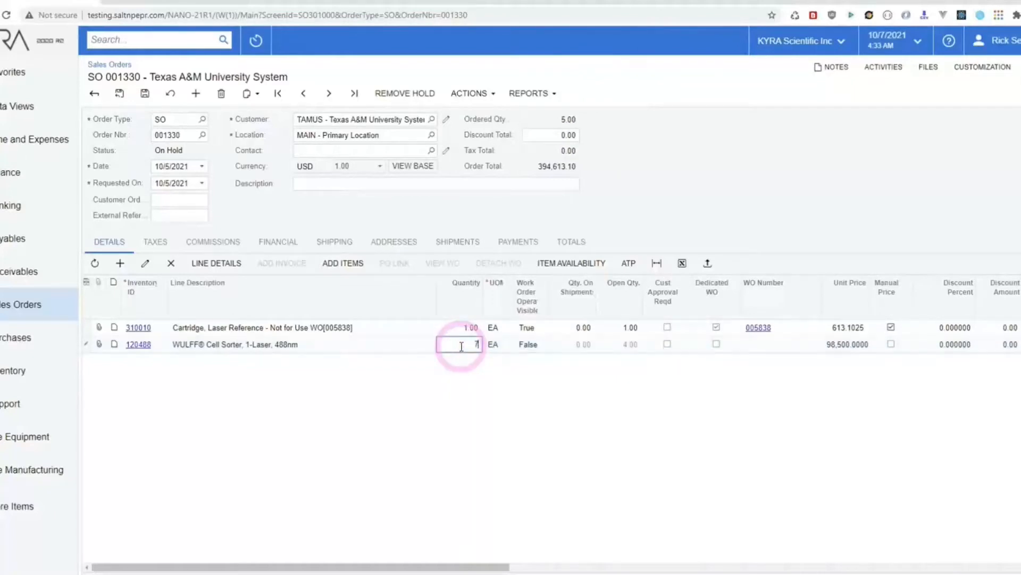
key("Tab")
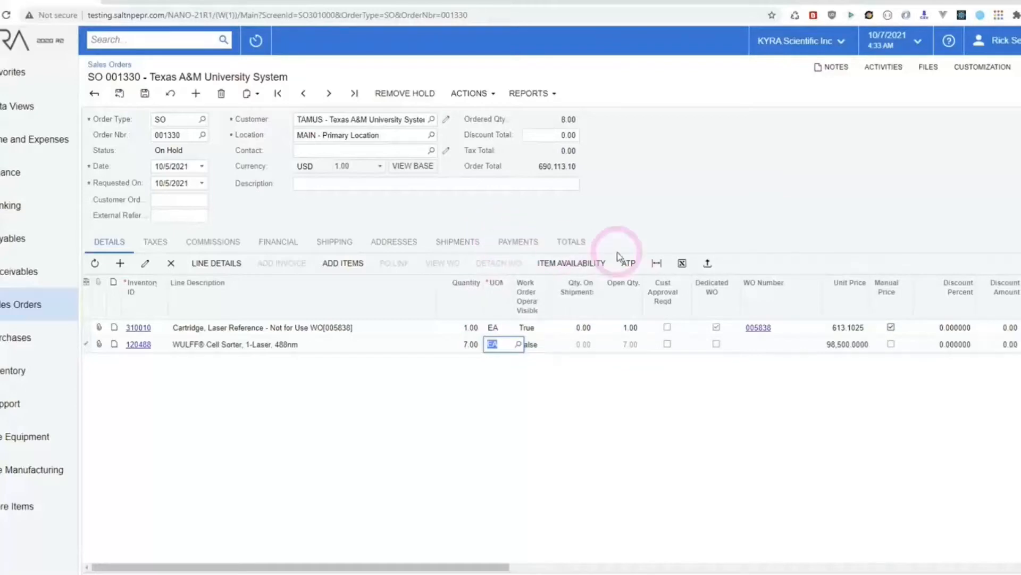
left_click(625, 266)
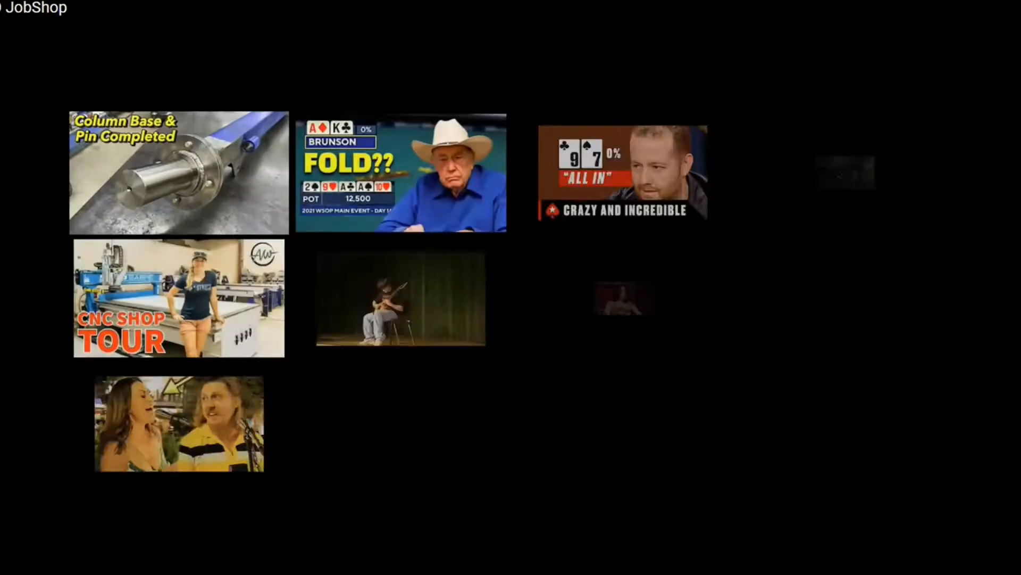
Step: Exit fullscreen and close the YouTube tab to return to the Production Manager Dashboard
key("Escape")
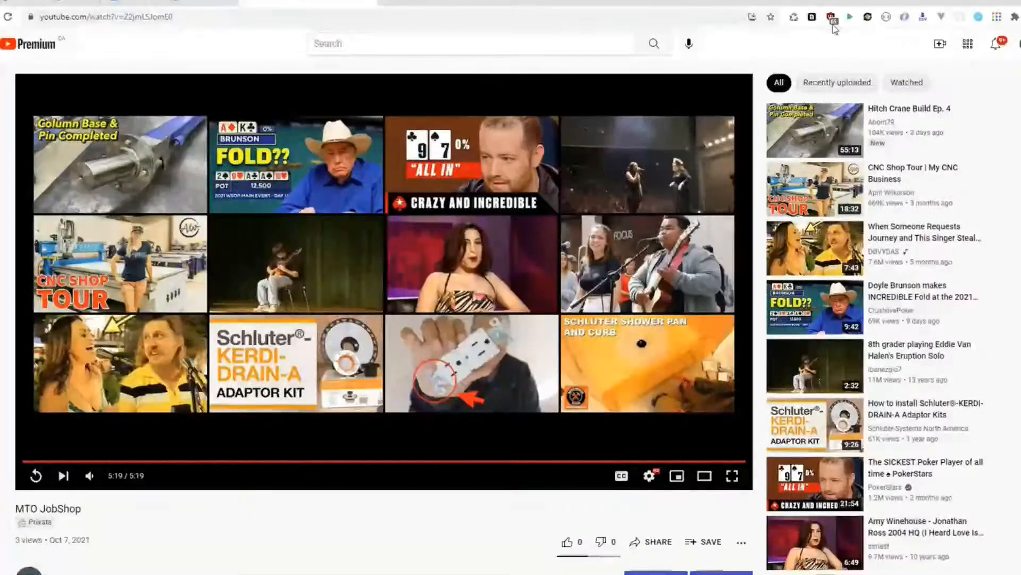
left_click(371, 2)
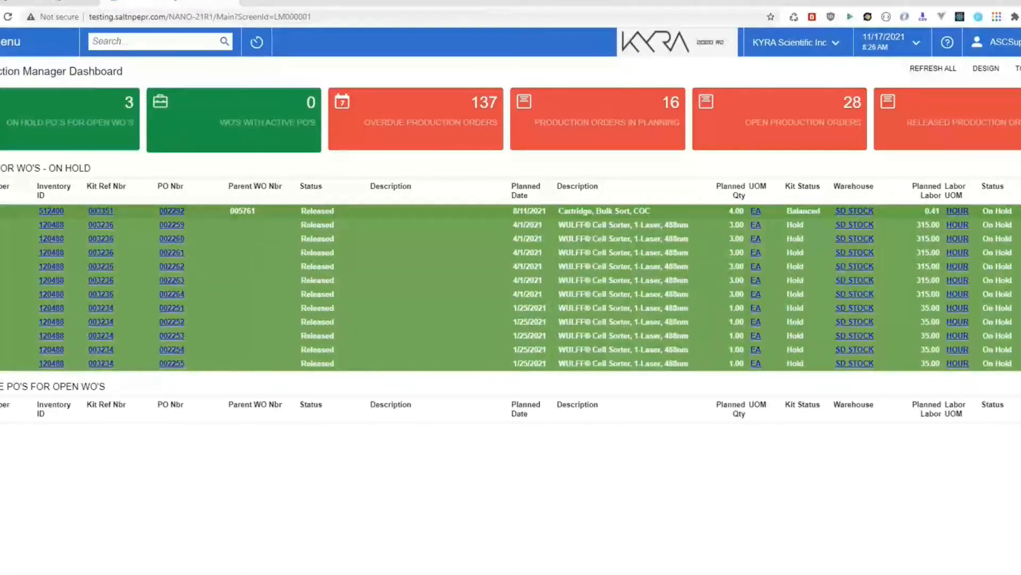
Step: Go through the Sales Orders workspace to the Sales Orders list and start a new order
left_click(7, 42)
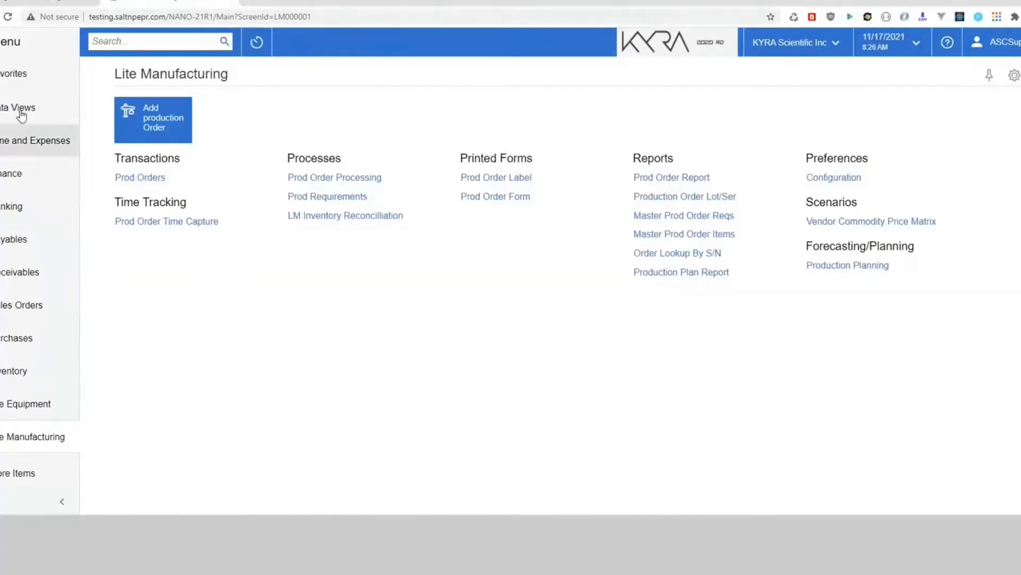
left_click(21, 305)
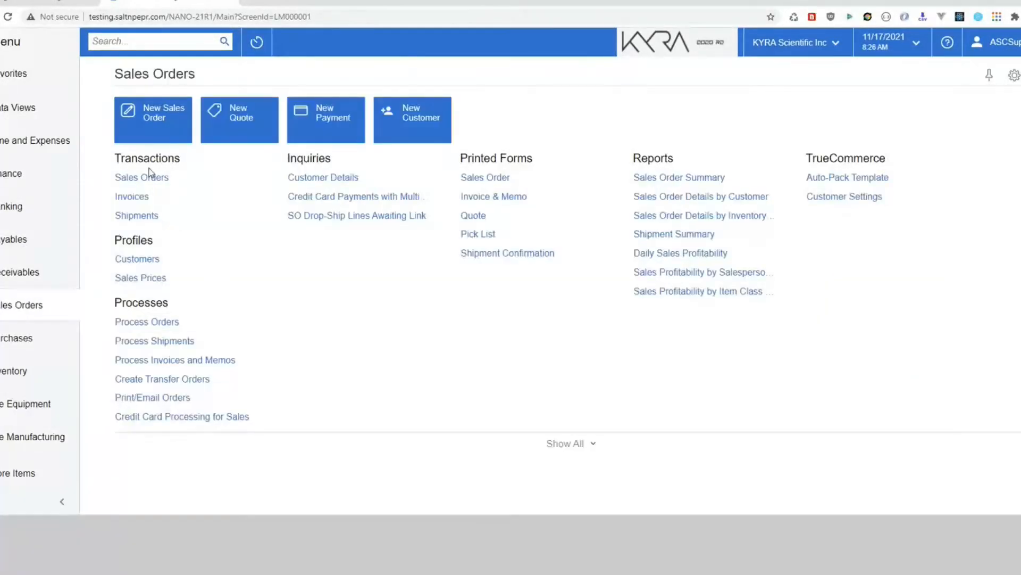
left_click(149, 176)
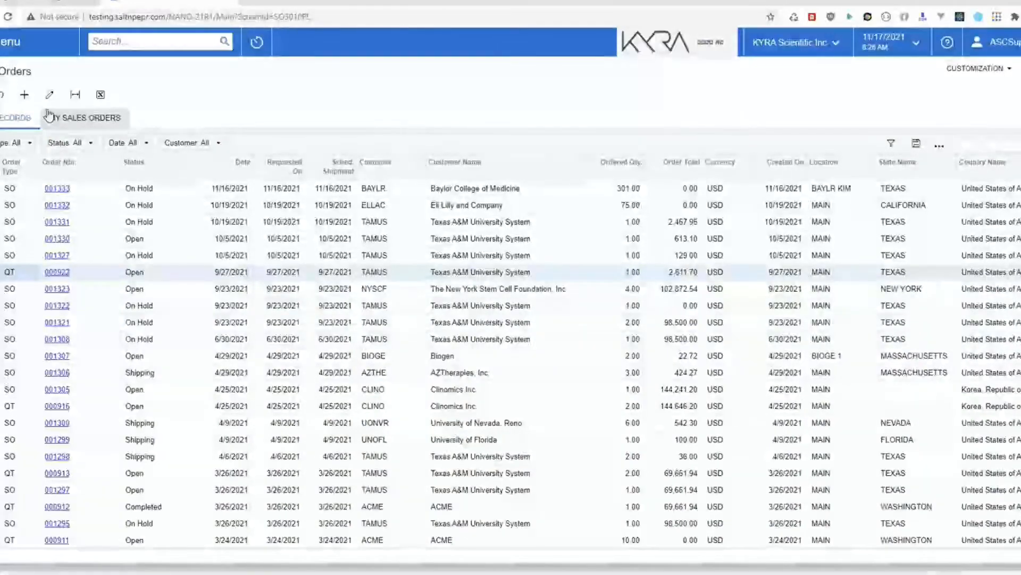
left_click(24, 95)
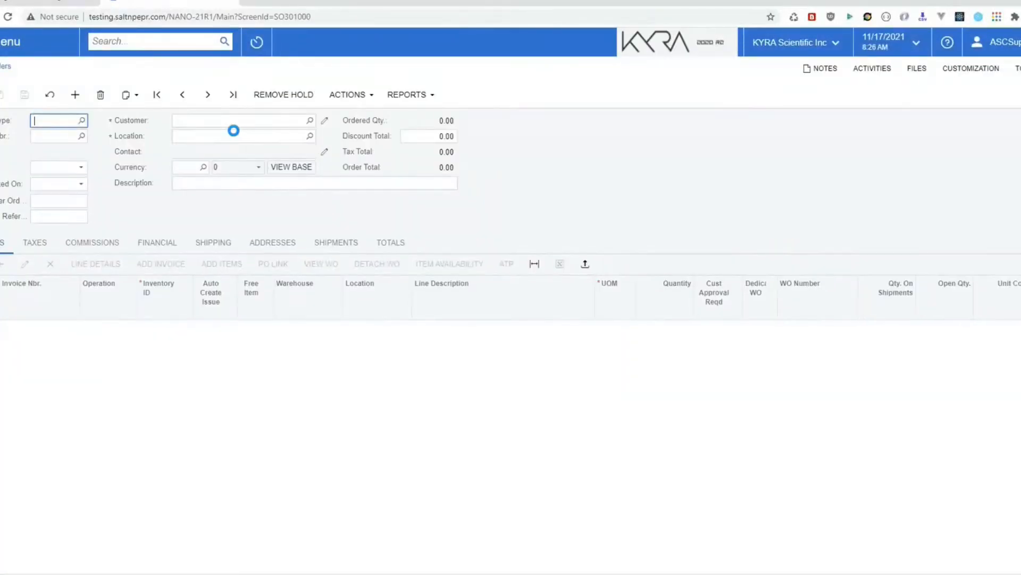
Step: Create a sales order for customer TAMUS with one item 120488 at quantity 1 and save it
left_click(185, 121)
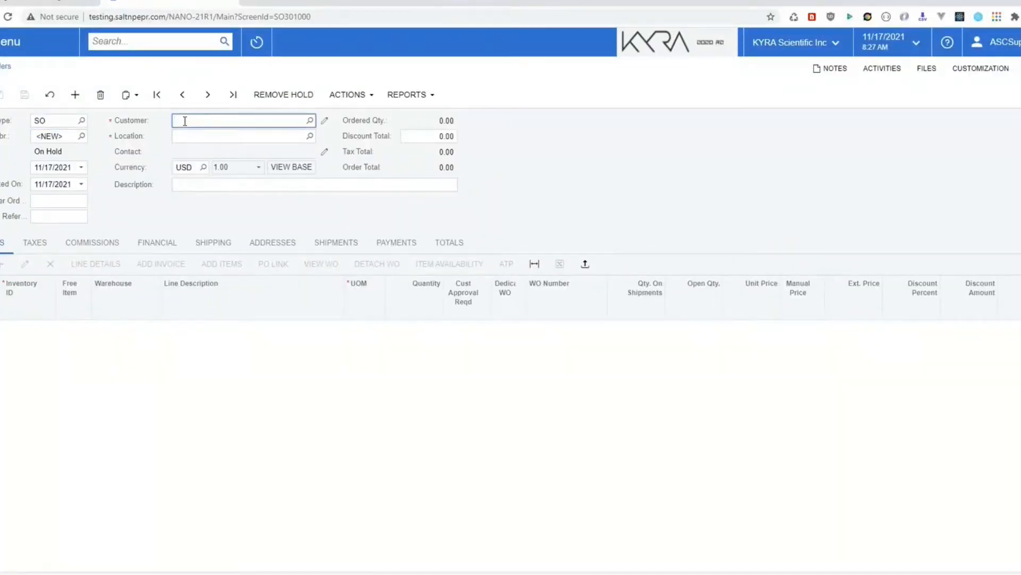
type("TAMUS")
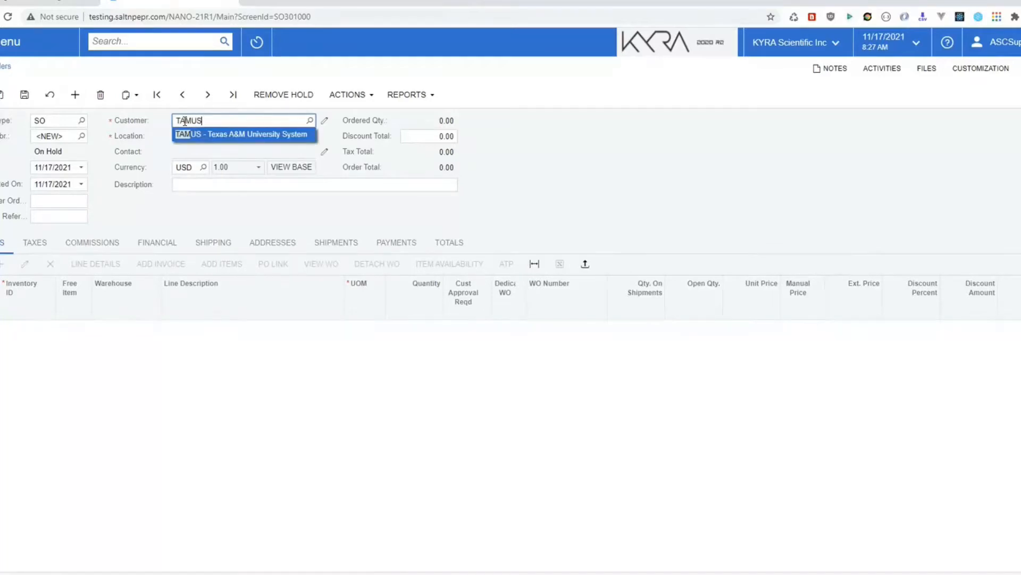
key("Tab")
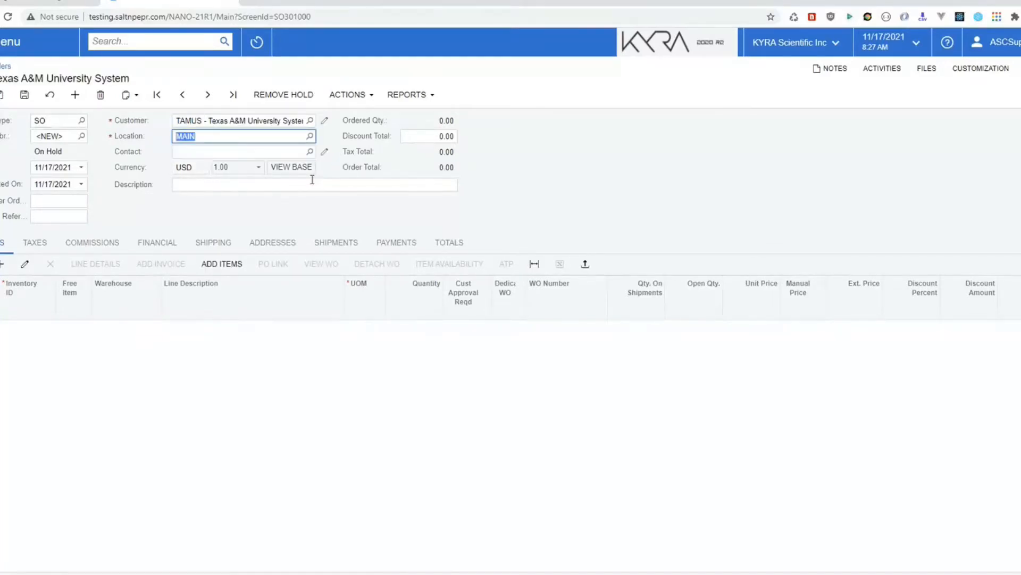
left_click(3, 264)
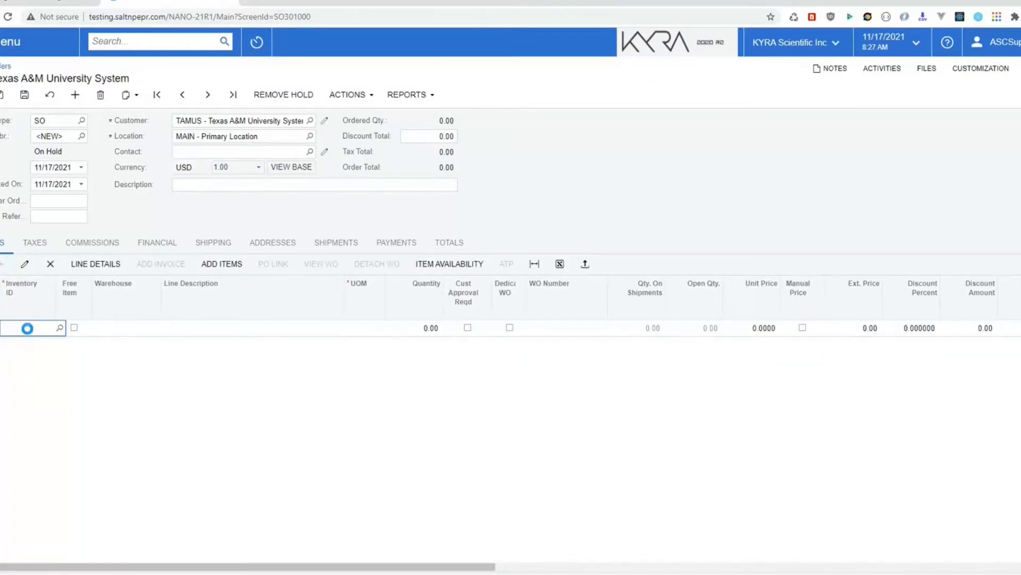
type("12048")
key("Tab")
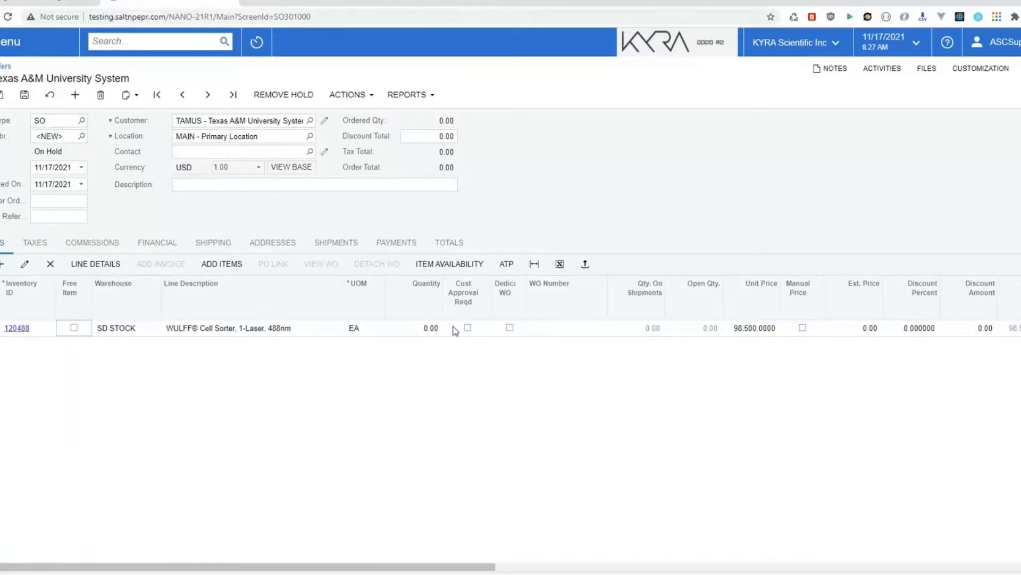
left_click(418, 326)
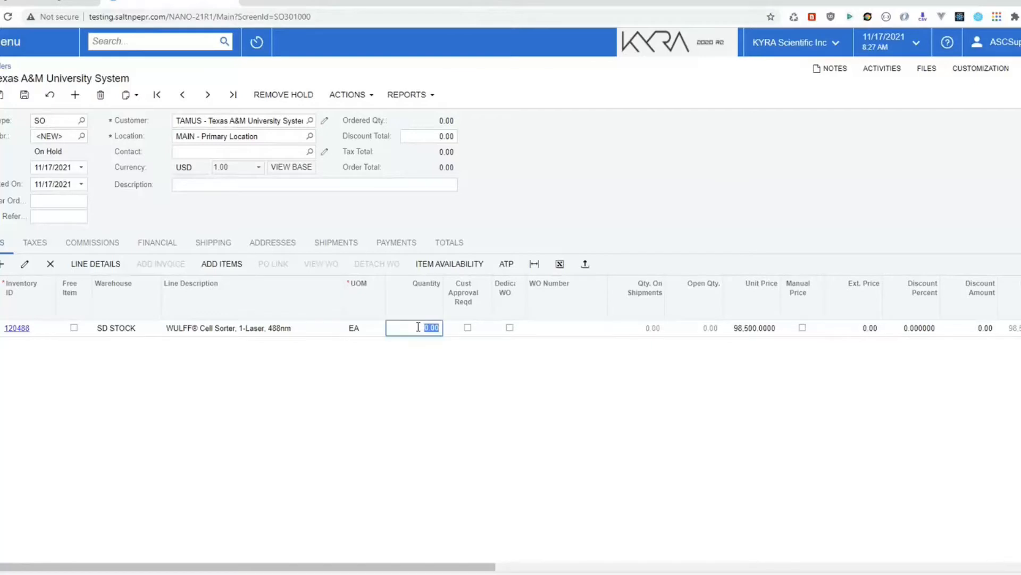
type("1")
key("Tab")
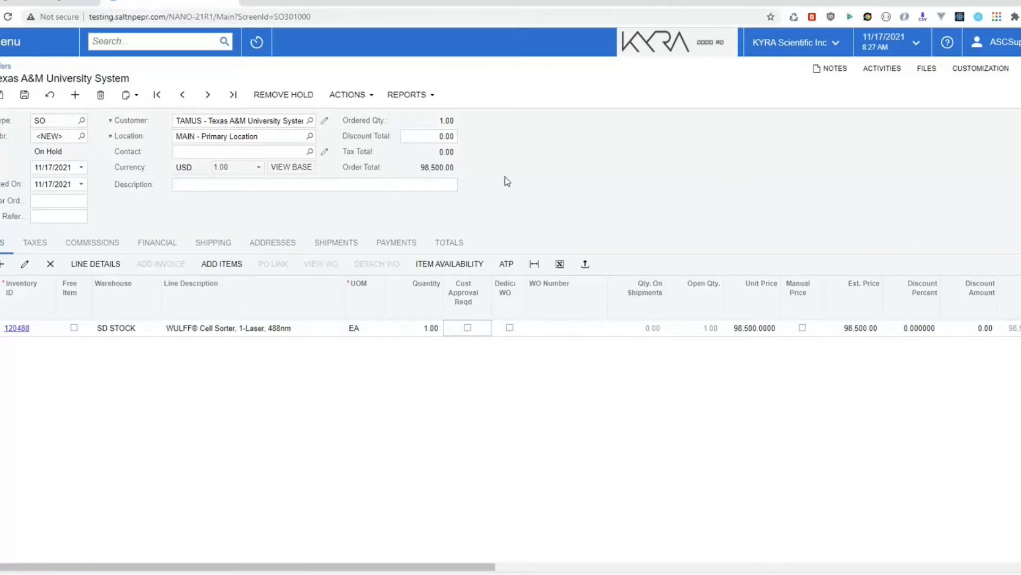
left_click(24, 94)
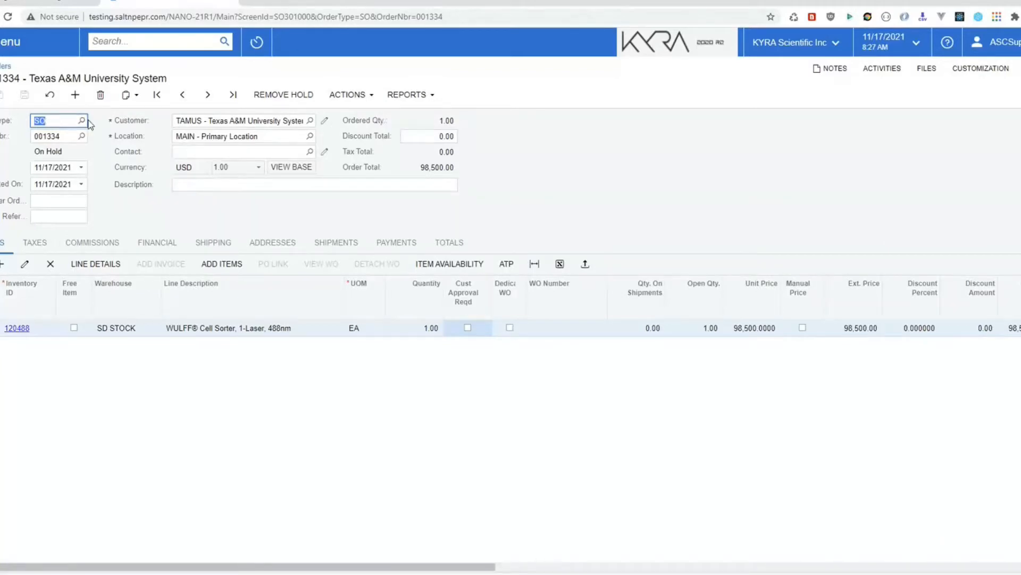
Step: Delete sales order 001334 and switch the order type to Quote
left_click(101, 96)
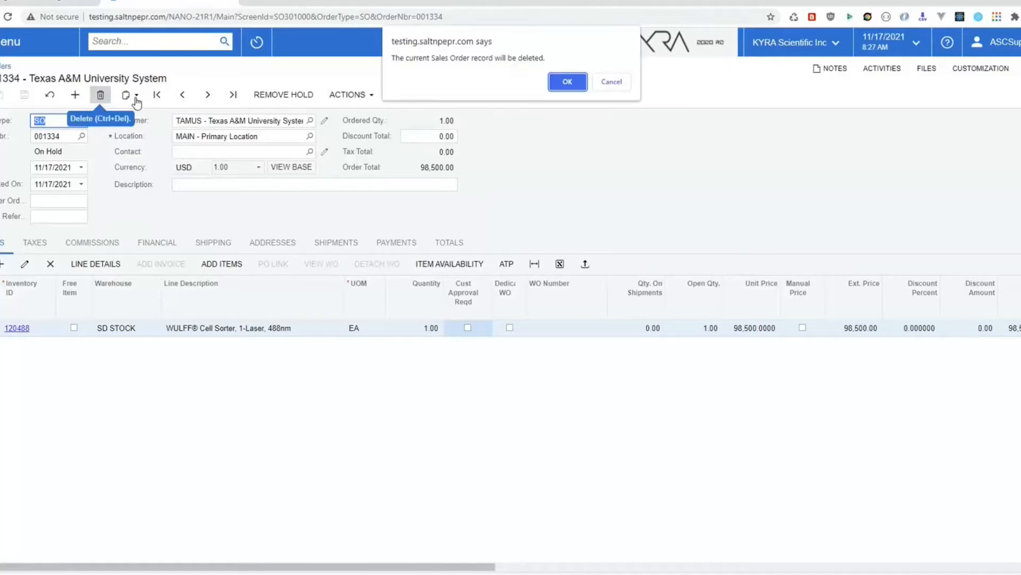
left_click(565, 83)
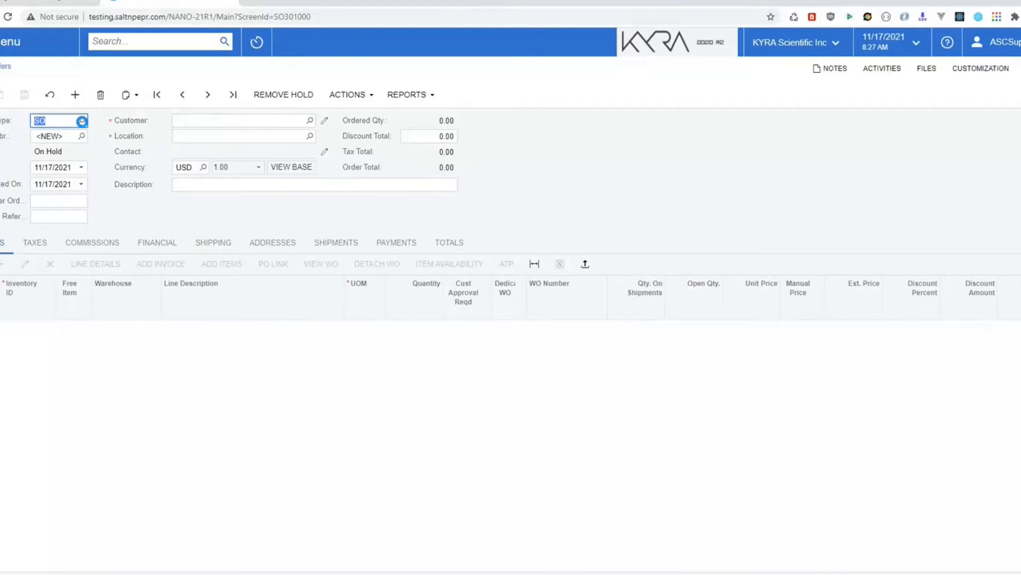
left_click(81, 120)
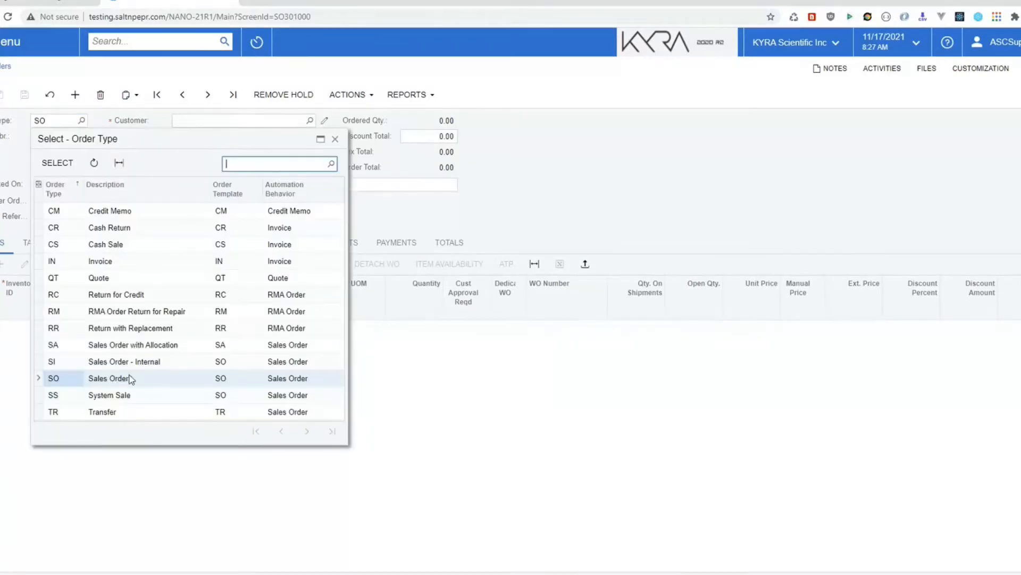
left_click(101, 277)
left_click(57, 162)
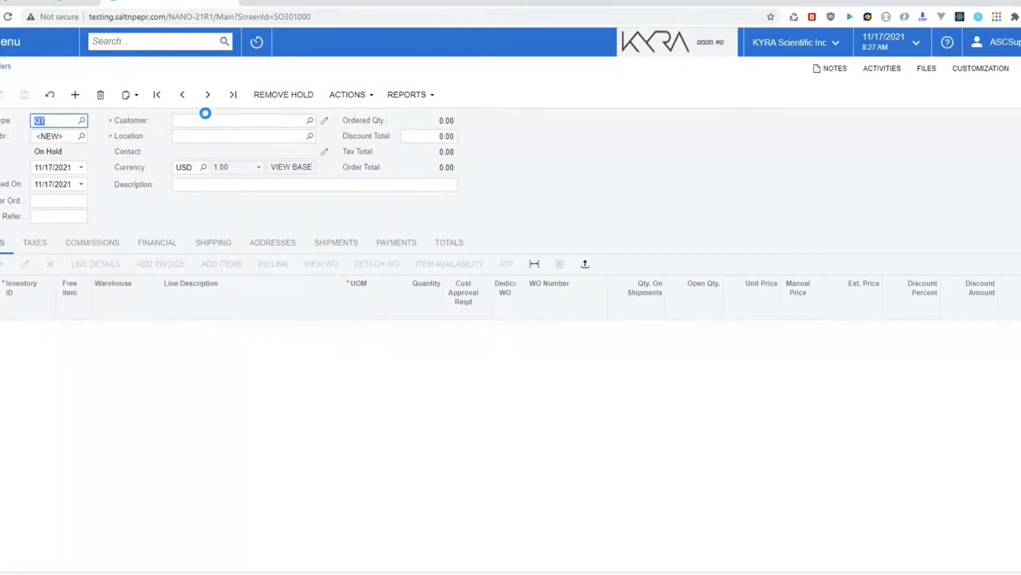
Step: Enter customer TAMUS, add one WULFF Cell Sorter 120488 at quantity 1, and save the quote
left_click(200, 119)
type("tamus")
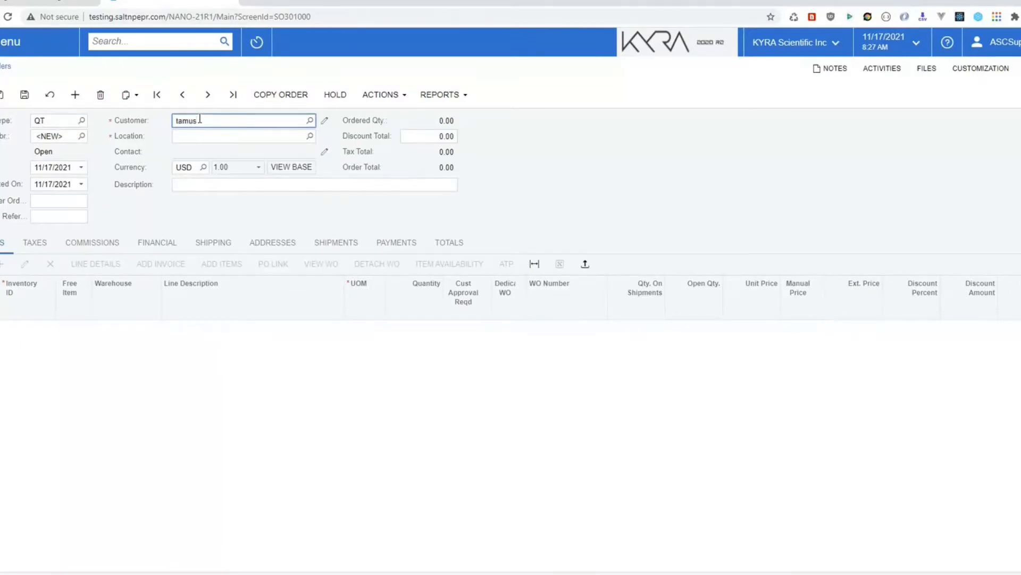
key("Tab")
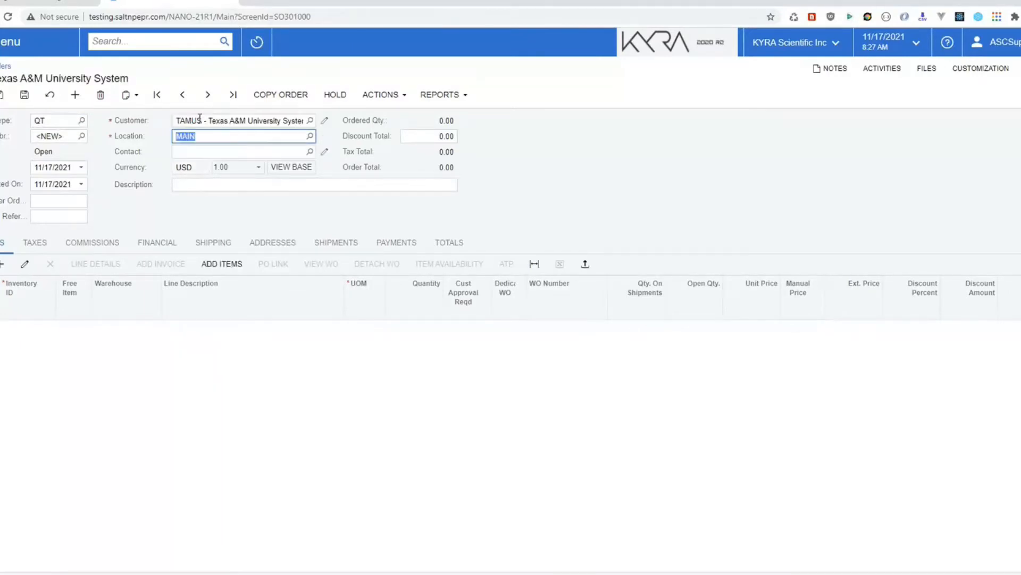
left_click(3, 266)
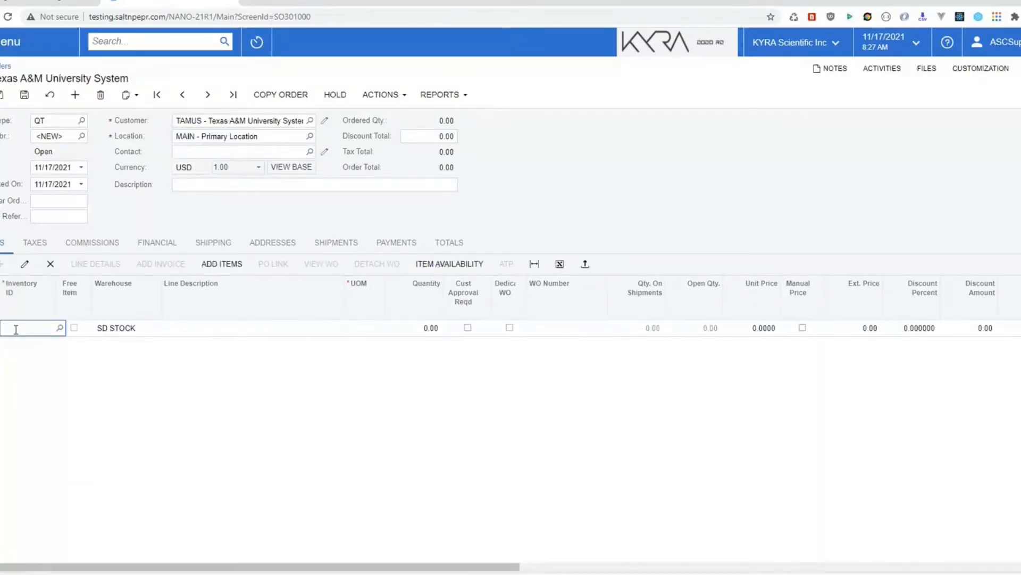
type("120488")
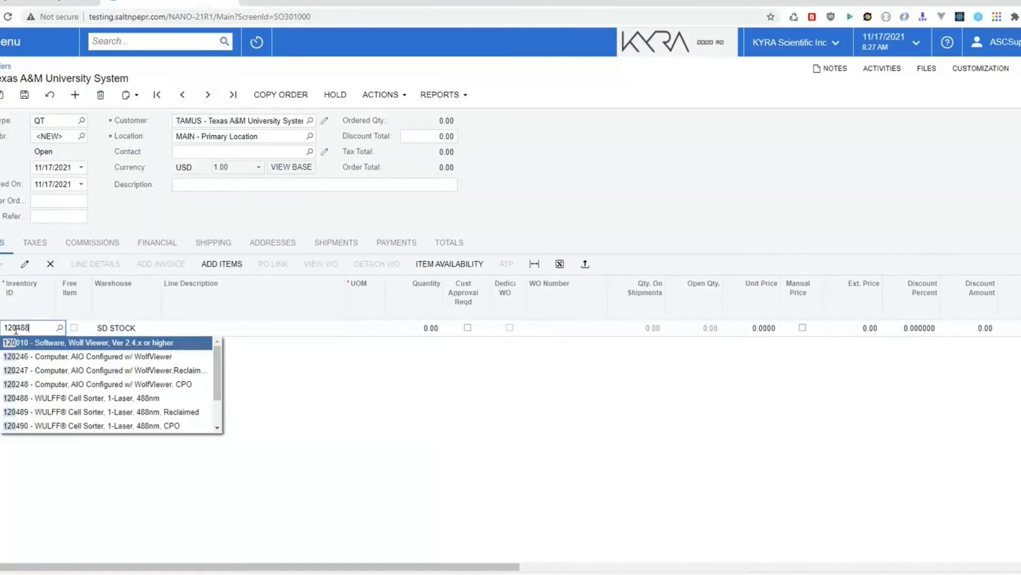
key("Tab")
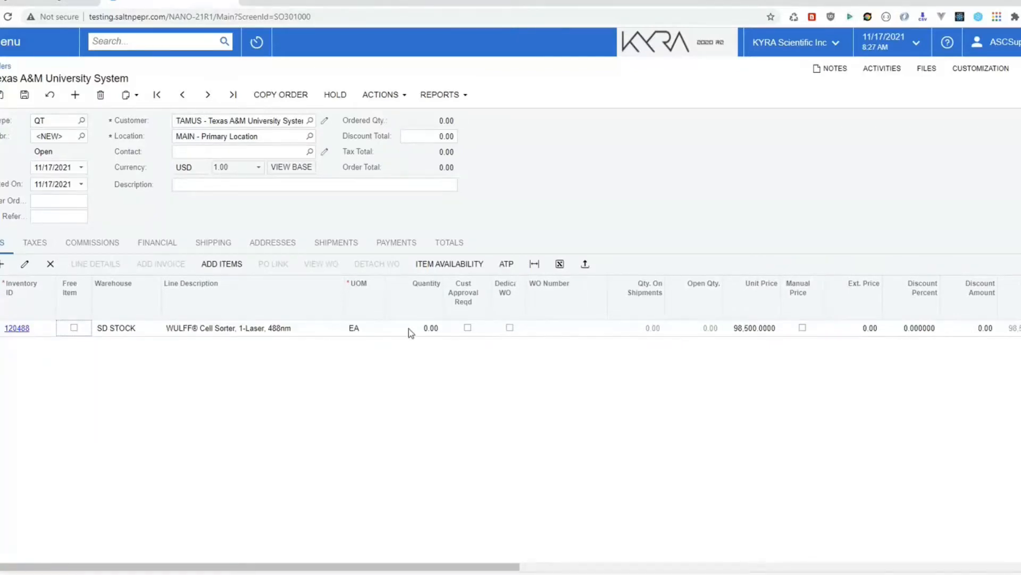
left_click(410, 328)
type("1")
key("Tab")
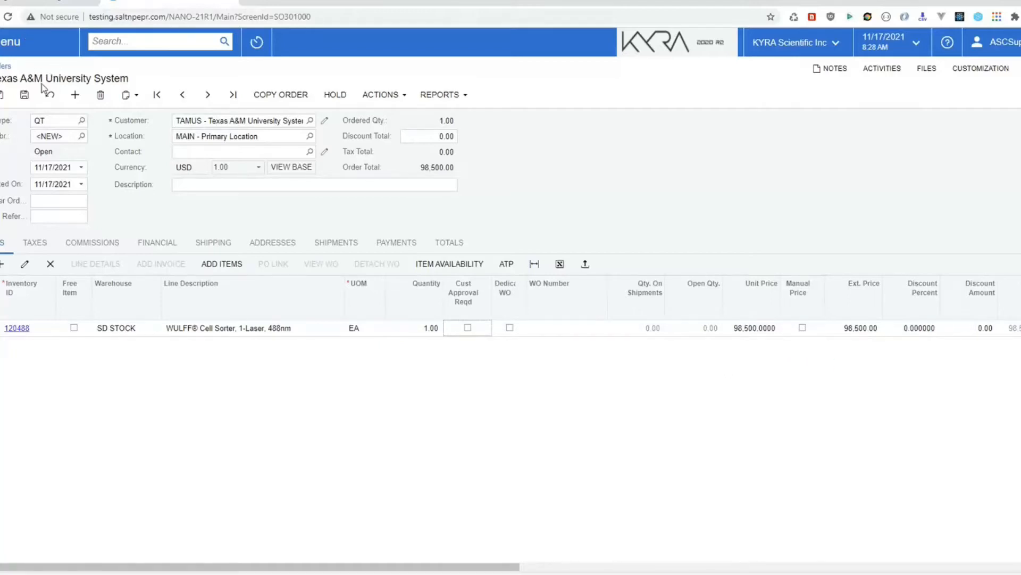
left_click(24, 95)
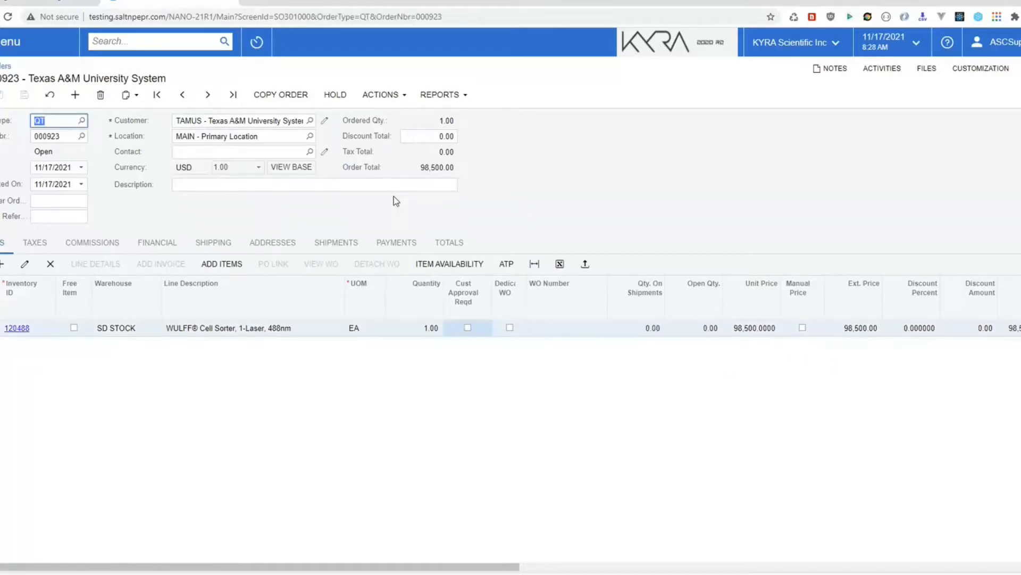
Step: Mark the cell sorter line as Dedicated WO, generate work order 005856, and open it
left_click(380, 99)
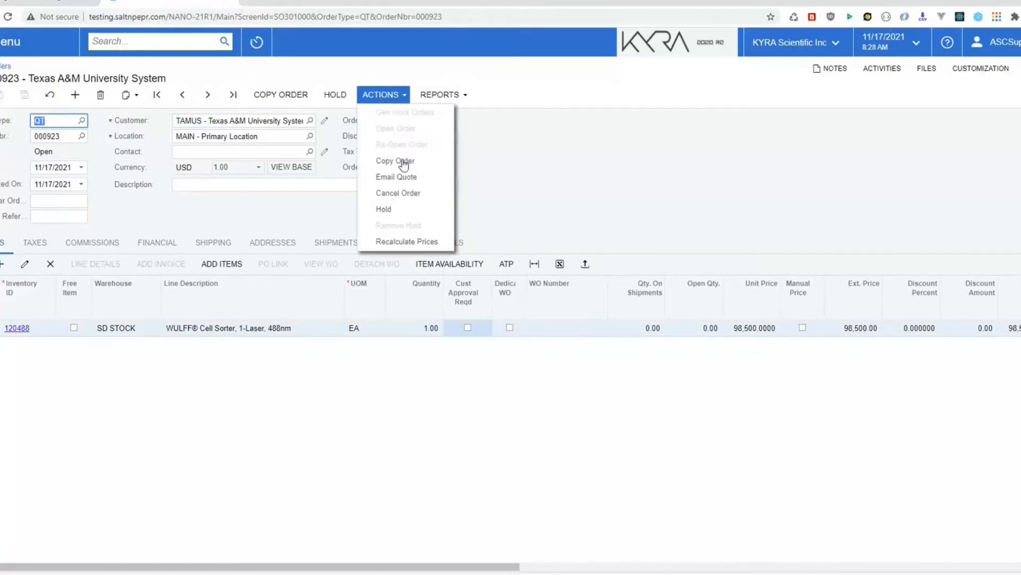
left_click(640, 189)
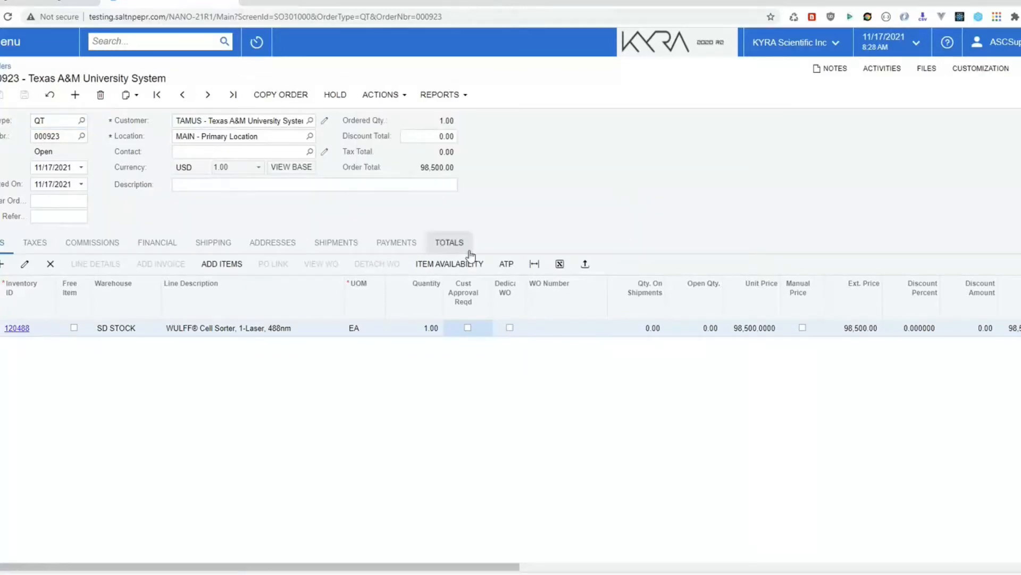
left_click(510, 329)
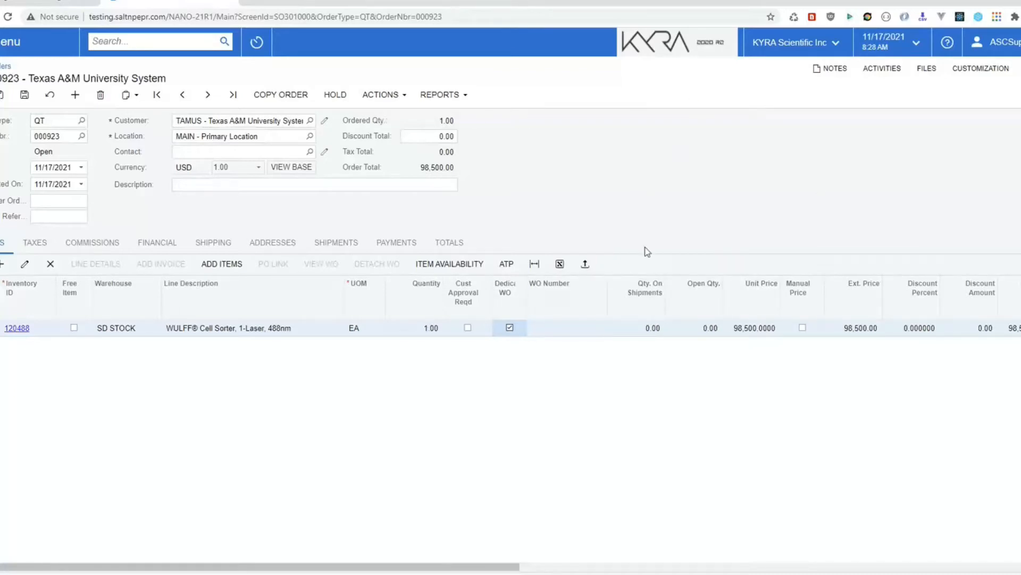
left_click(382, 96)
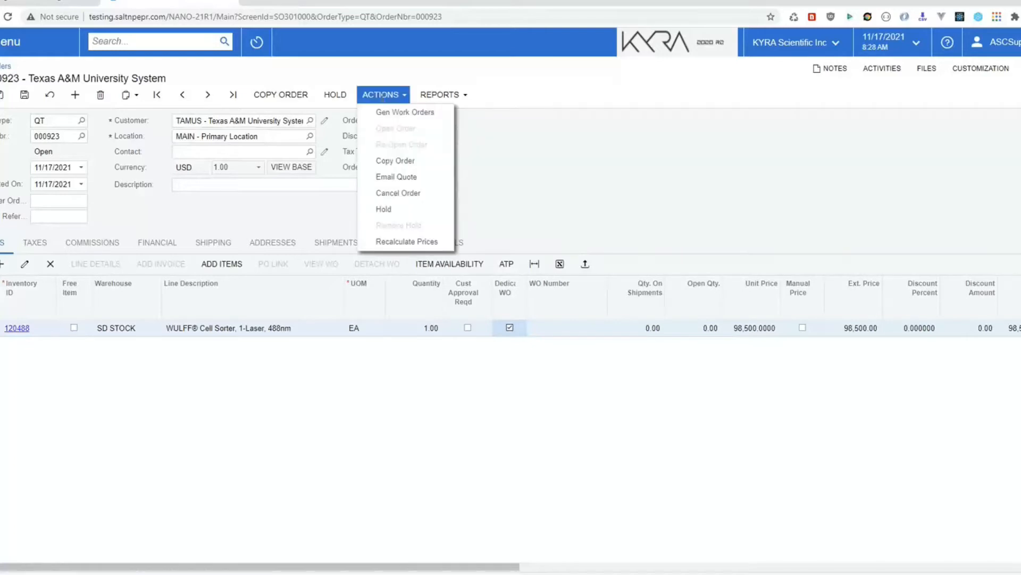
left_click(412, 113)
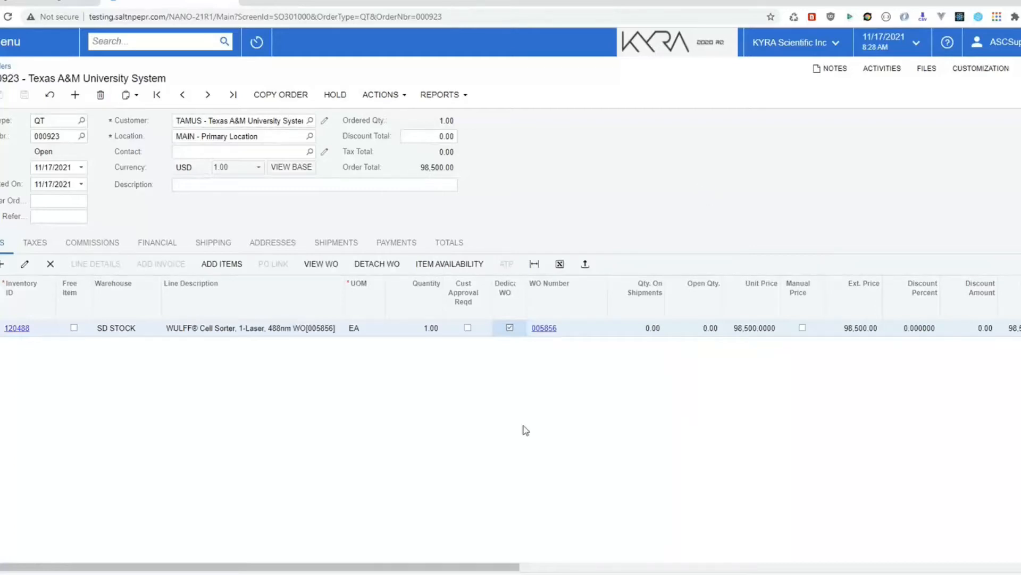
left_click(544, 329)
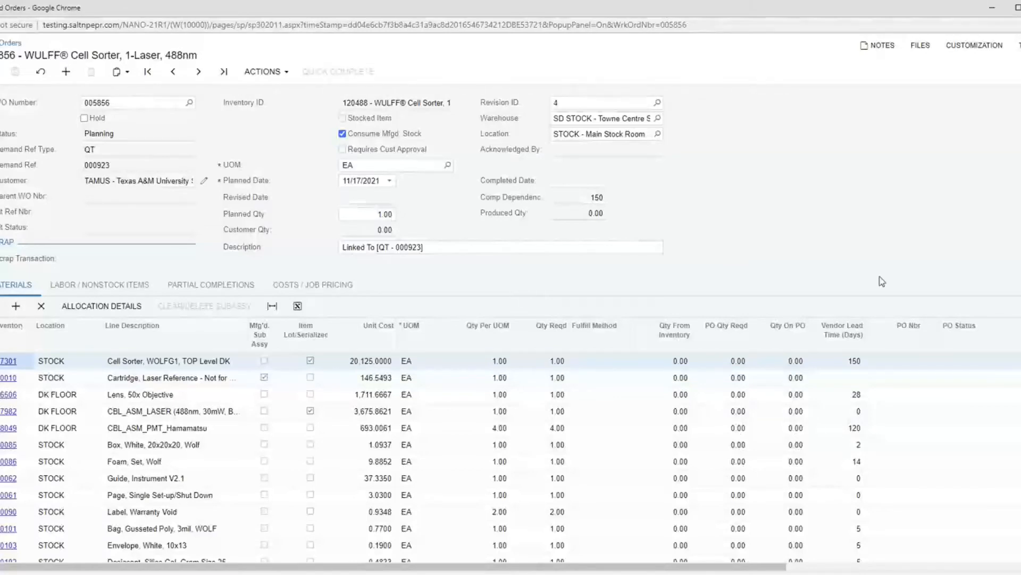
Step: Add a Laser Alignment labor line with Qty Per UOM 40 to work order 005856, save, and return to the quote
left_click(144, 286)
scroll(142, 510, "down", 3)
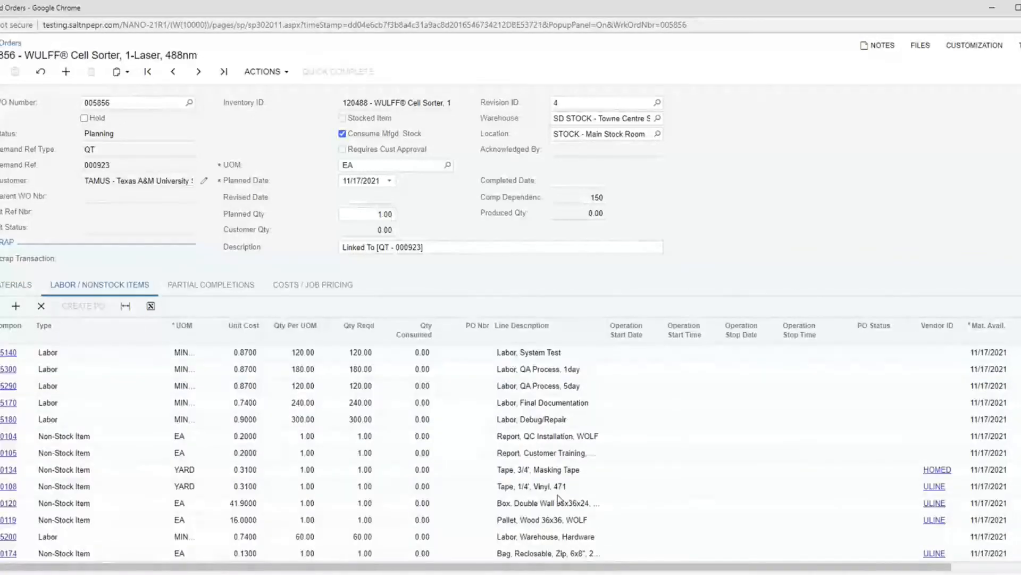
left_click(15, 305)
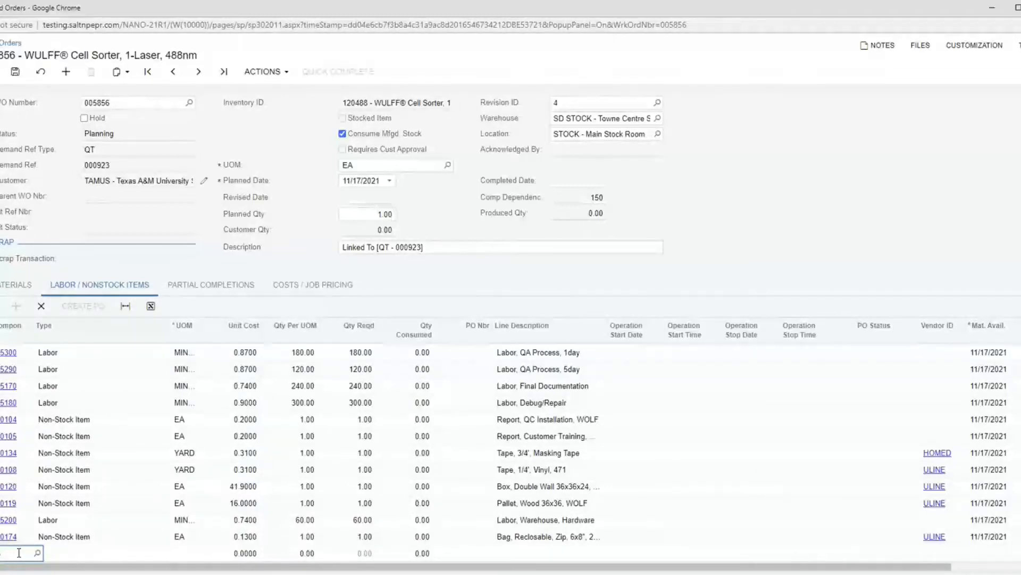
left_click(94, 494)
key("Tab")
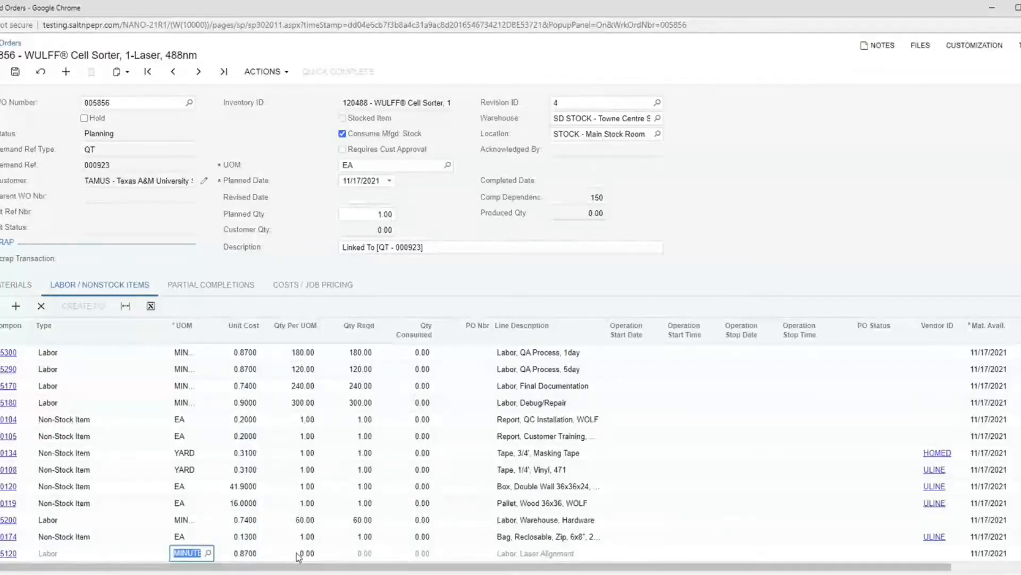
left_click(298, 554)
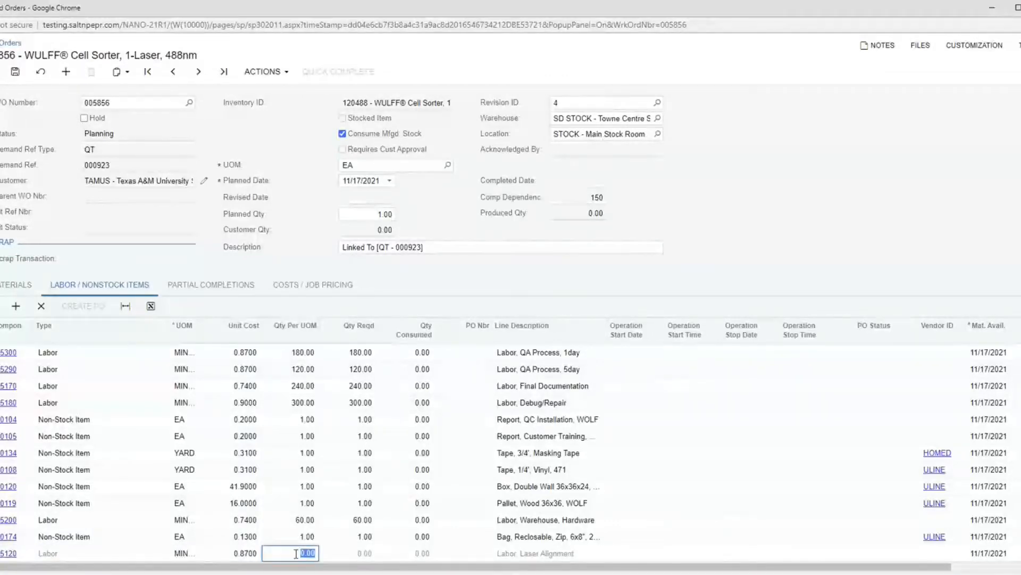
type("40")
key("Tab")
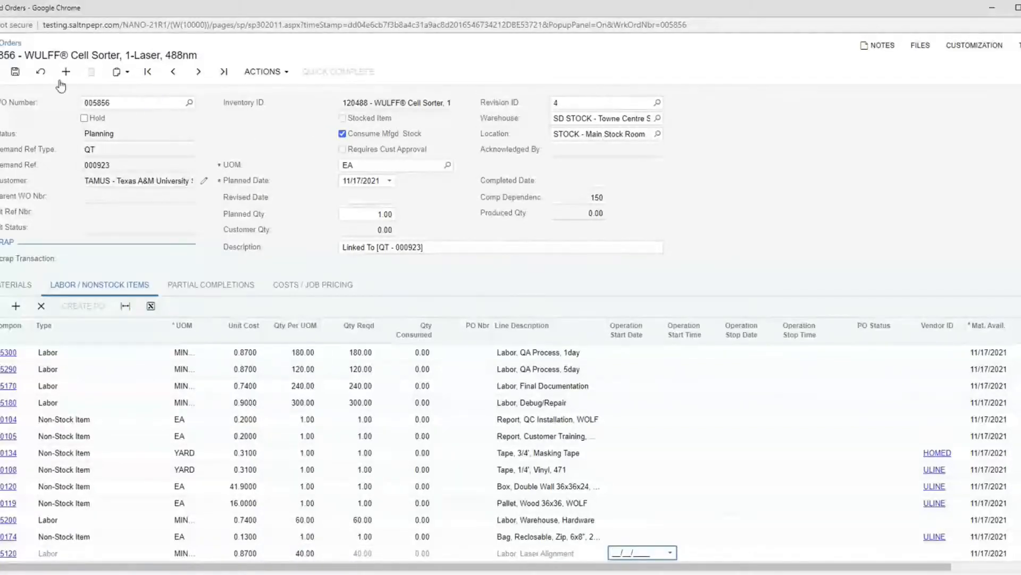
left_click(15, 71)
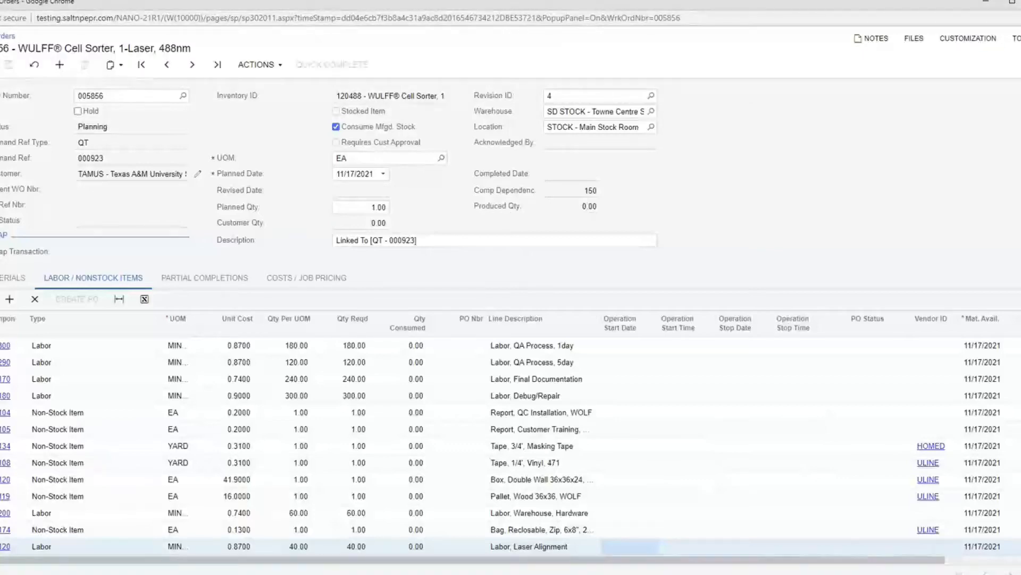
left_click(1020, 2)
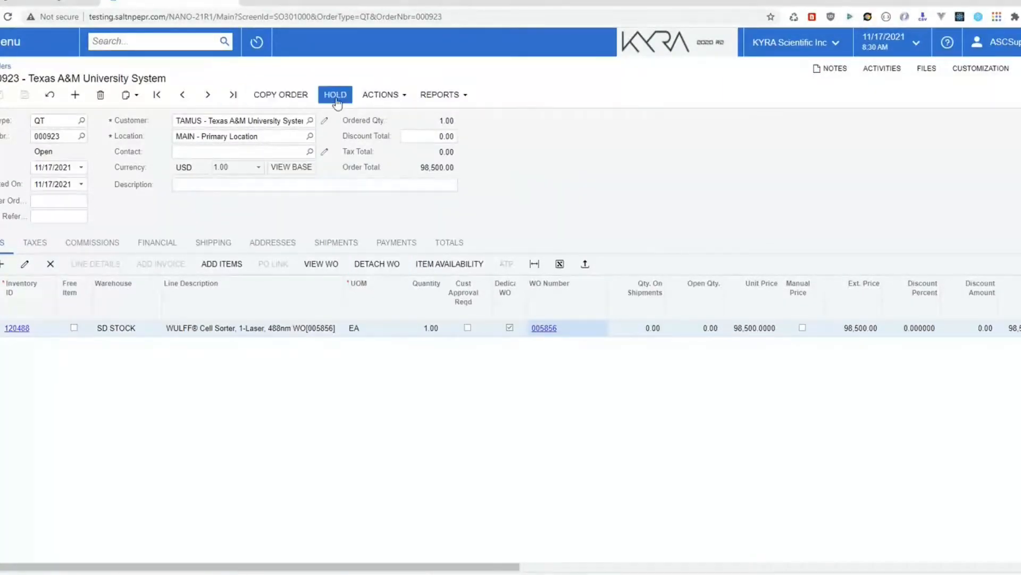
Step: Copy the quote to a new SO order without recalculating unit prices, then open work order 005856
left_click(286, 94)
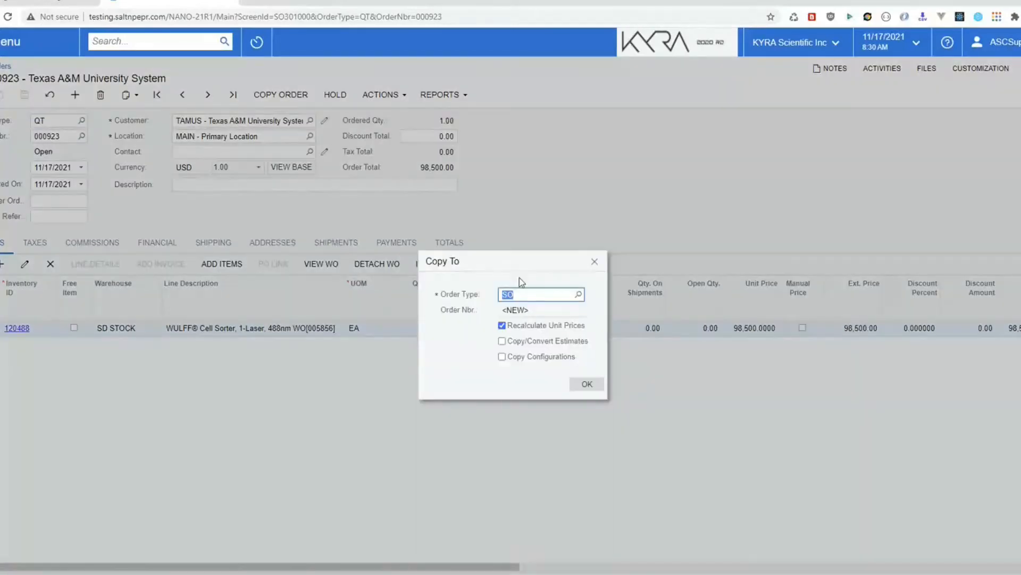
left_click(502, 325)
left_click(585, 384)
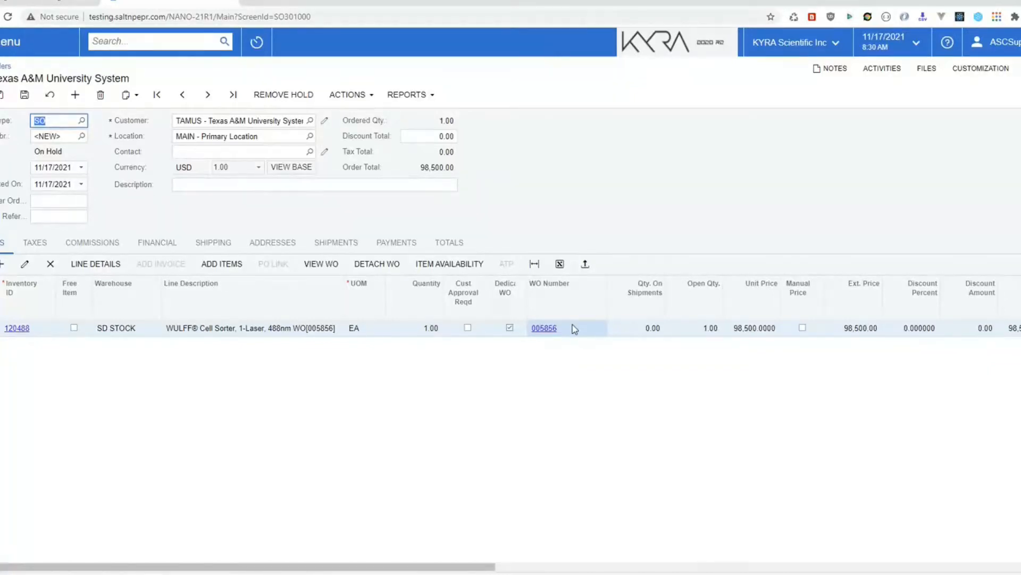
left_click(539, 329)
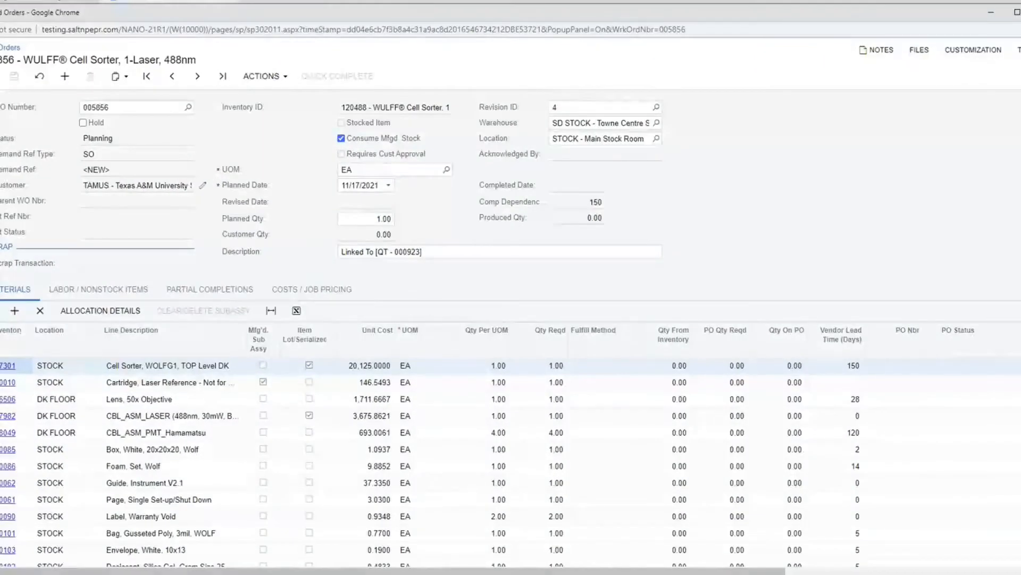
Step: Add a second order line with item 505125 Macro Cartridge, Post QA V4, quantity 1
key("ctrl+w")
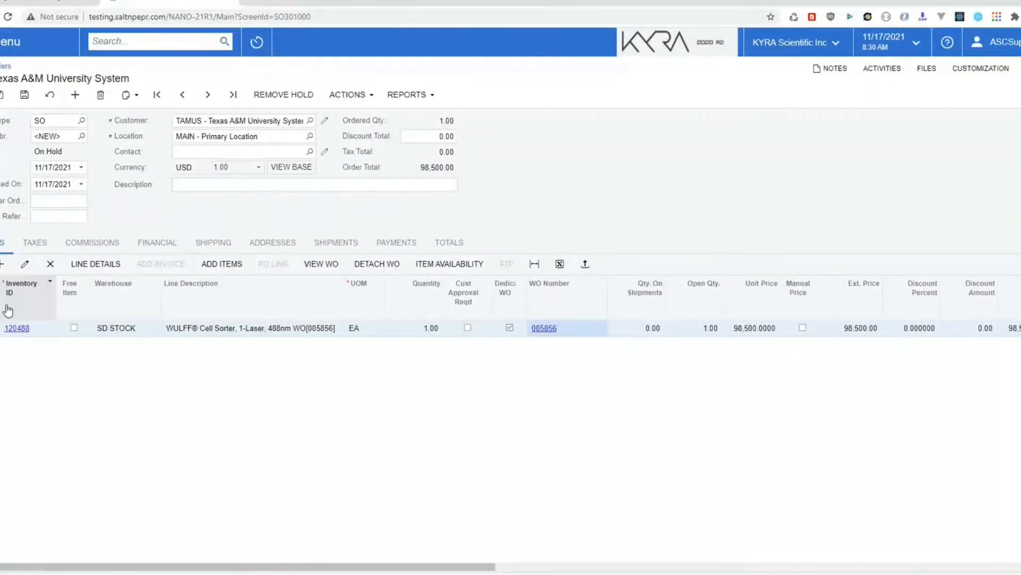
left_click(3, 264)
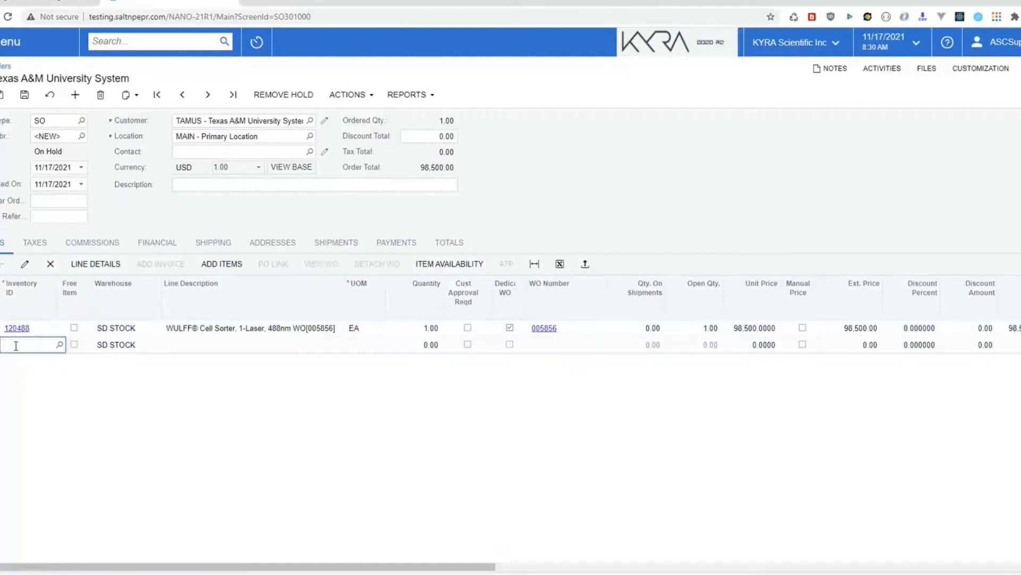
type("505")
key("BackSpace")
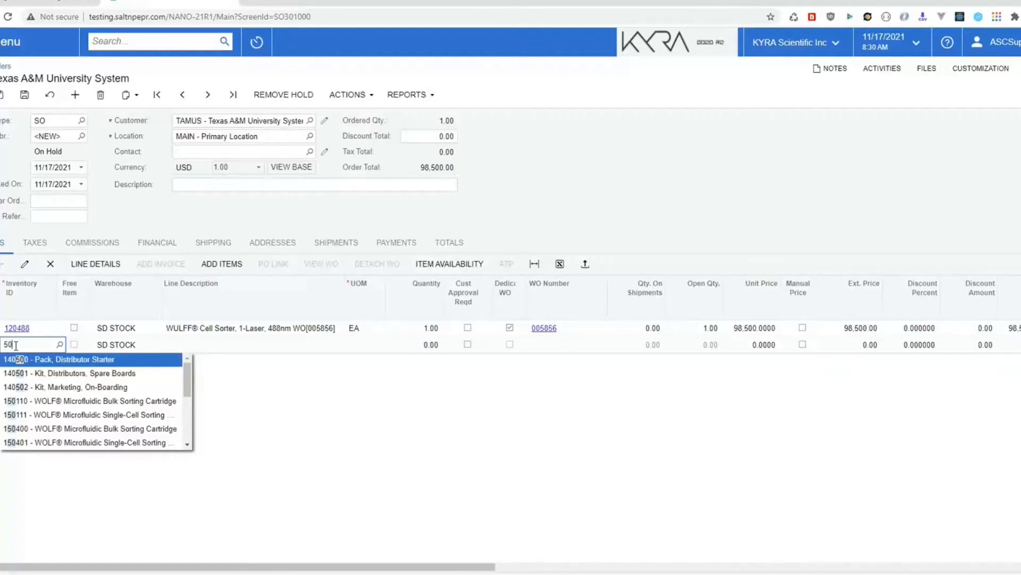
type("5")
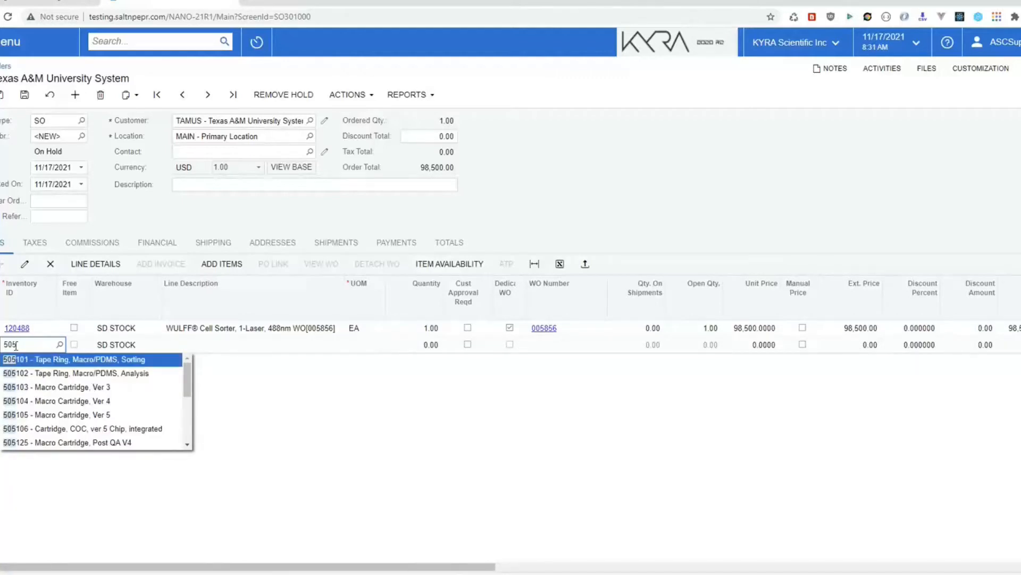
left_click(77, 443)
key("Tab")
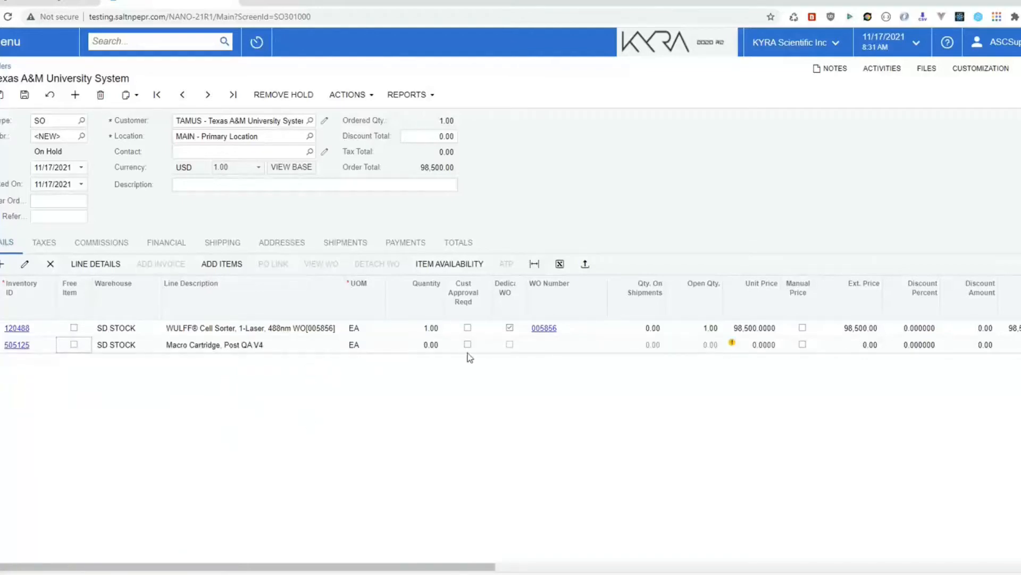
left_click(428, 345)
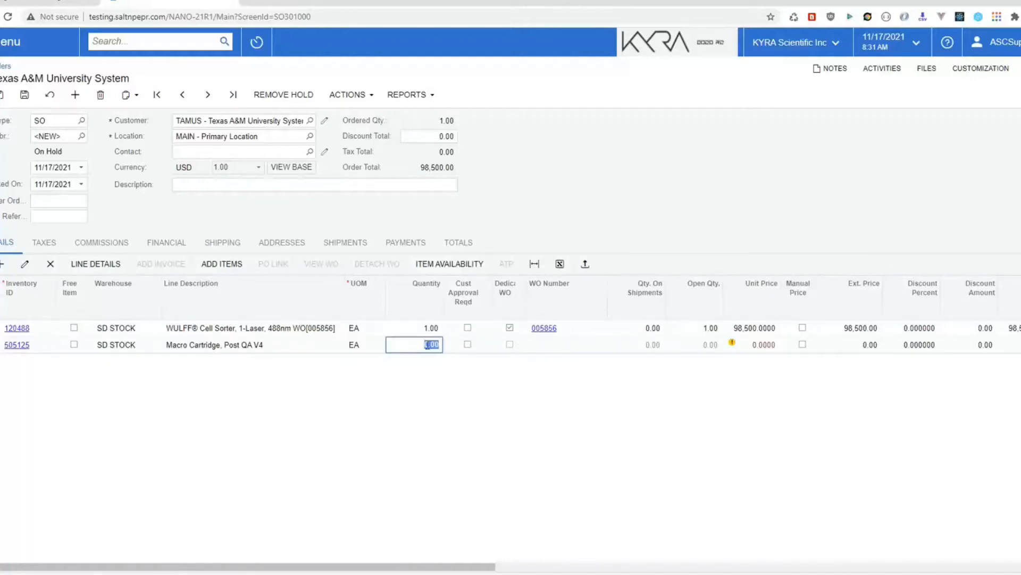
type("1")
key("Tab")
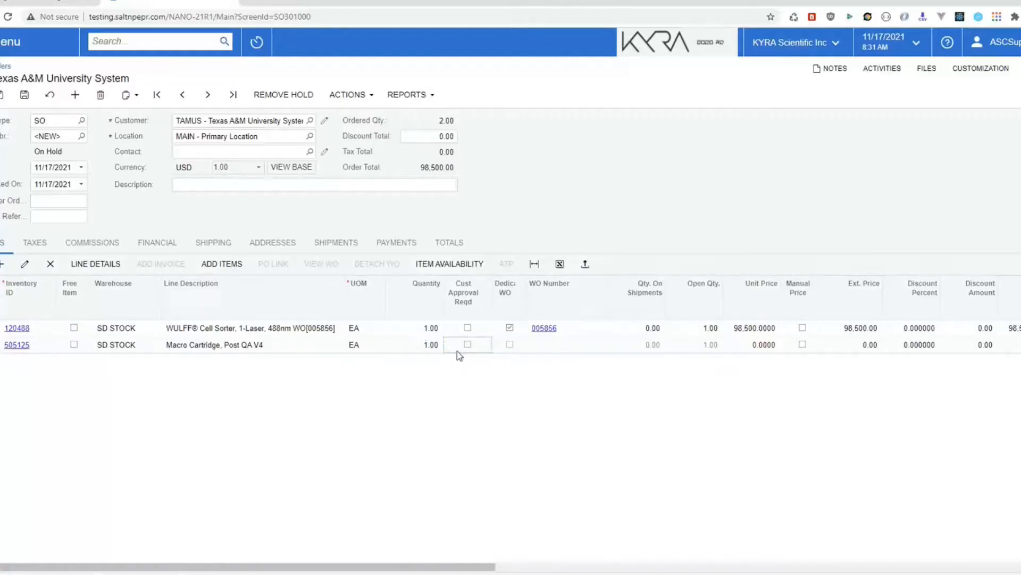
Step: Replace the line's item with 310010 Cartridge, Laser Reference via the lookup filtered on 310
left_click(507, 346)
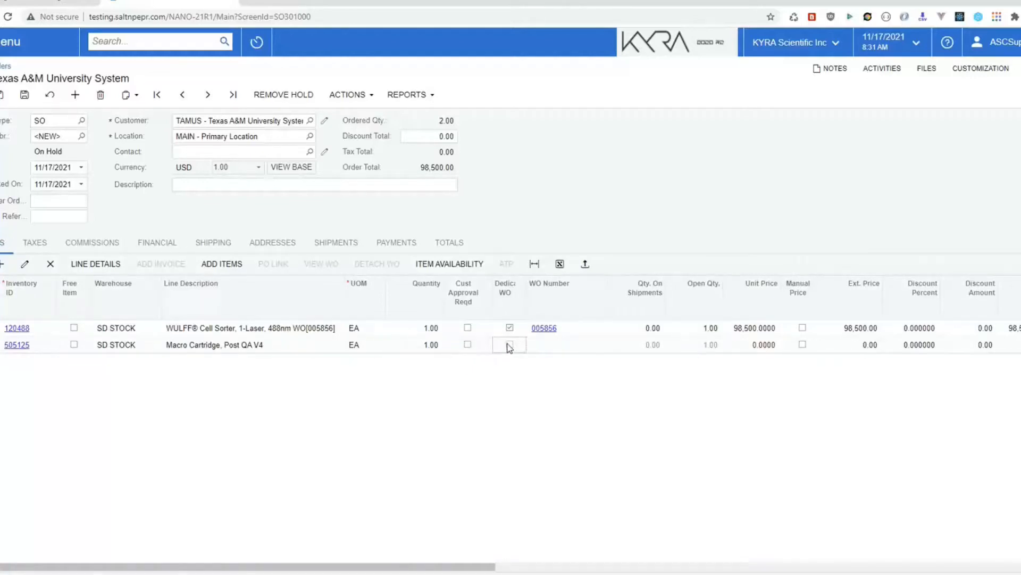
left_click(44, 345)
left_click(59, 344)
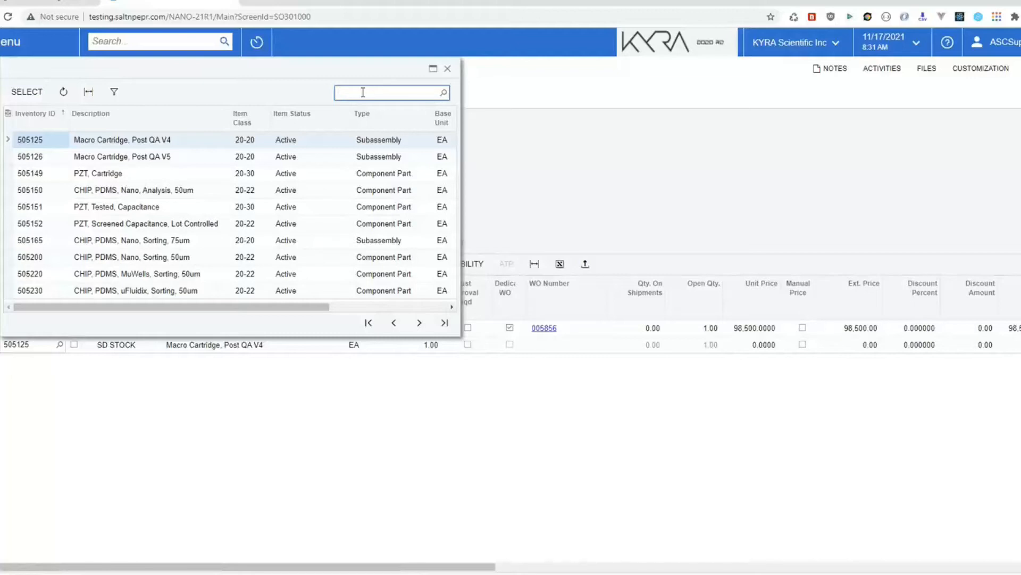
type("505400")
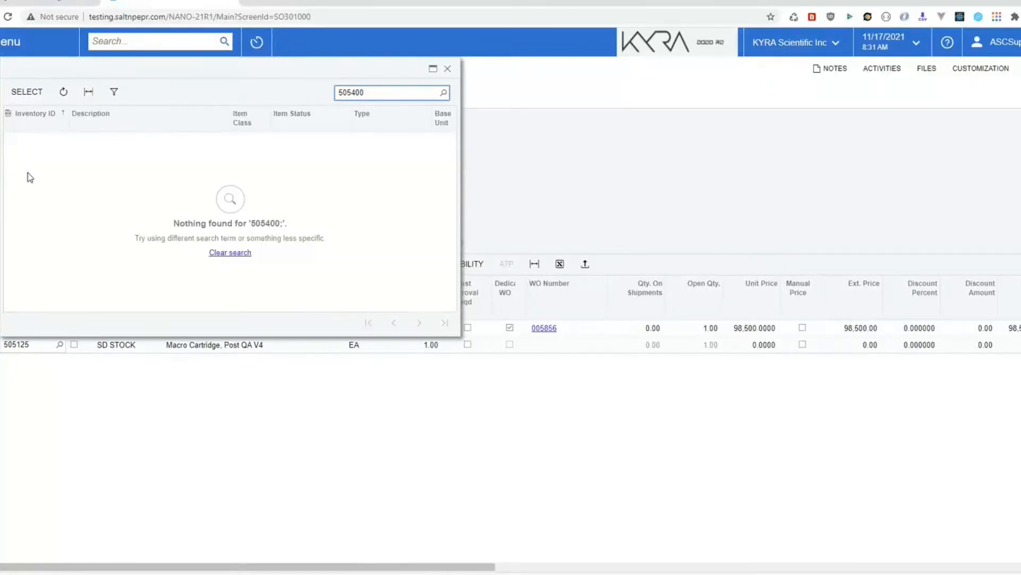
left_click_drag(366, 90, 325, 95)
type("310")
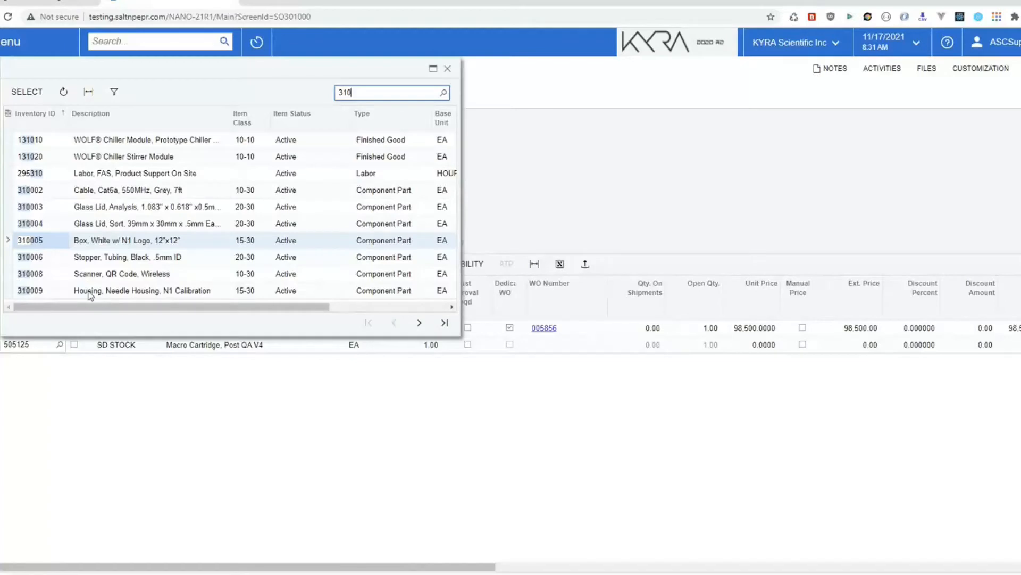
left_click(420, 322)
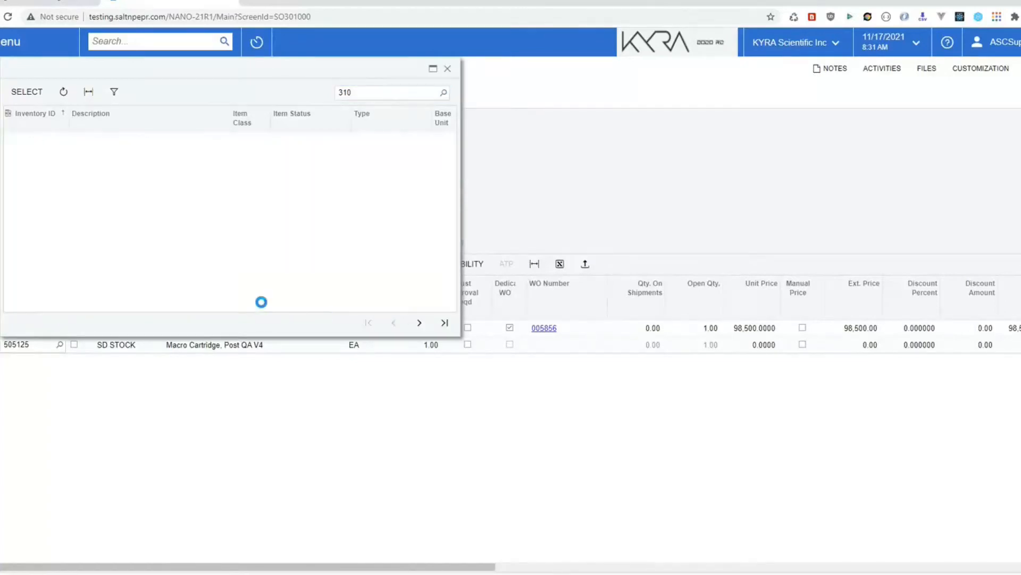
left_click(36, 140)
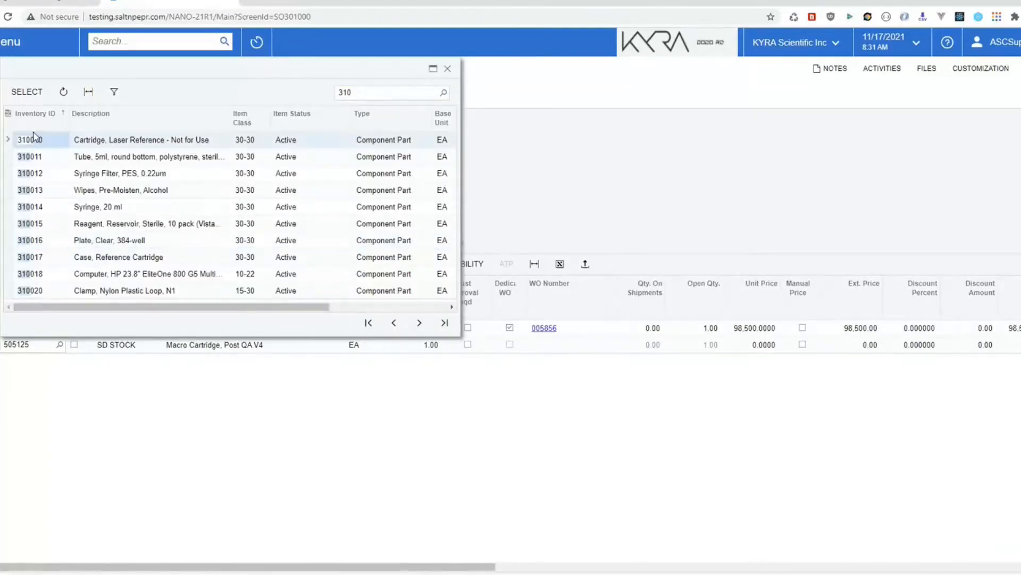
left_click(29, 92)
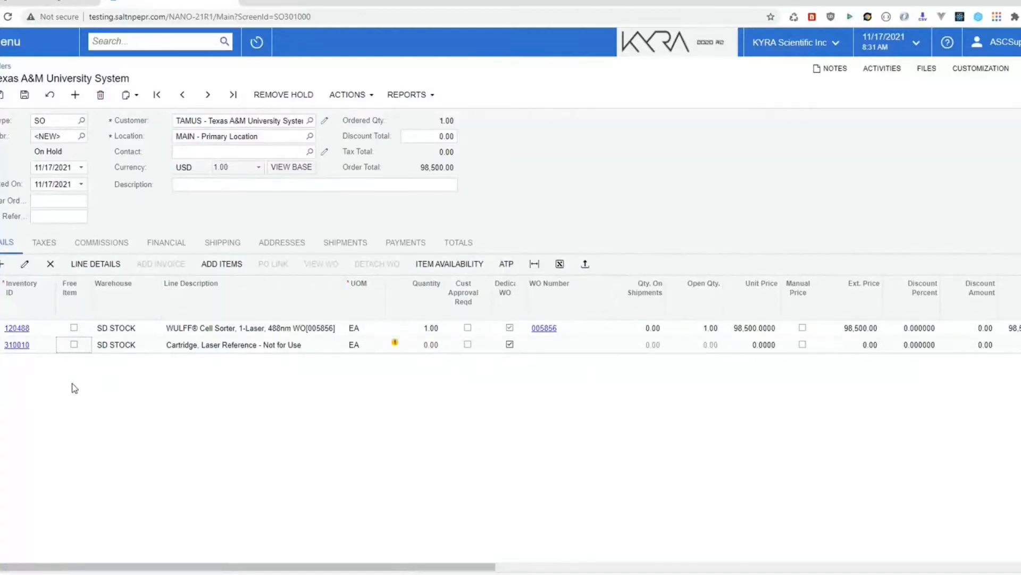
Step: Save the order as 001335 and search the desktop for PDF files to attach to the cartridge line
left_click(1, 344)
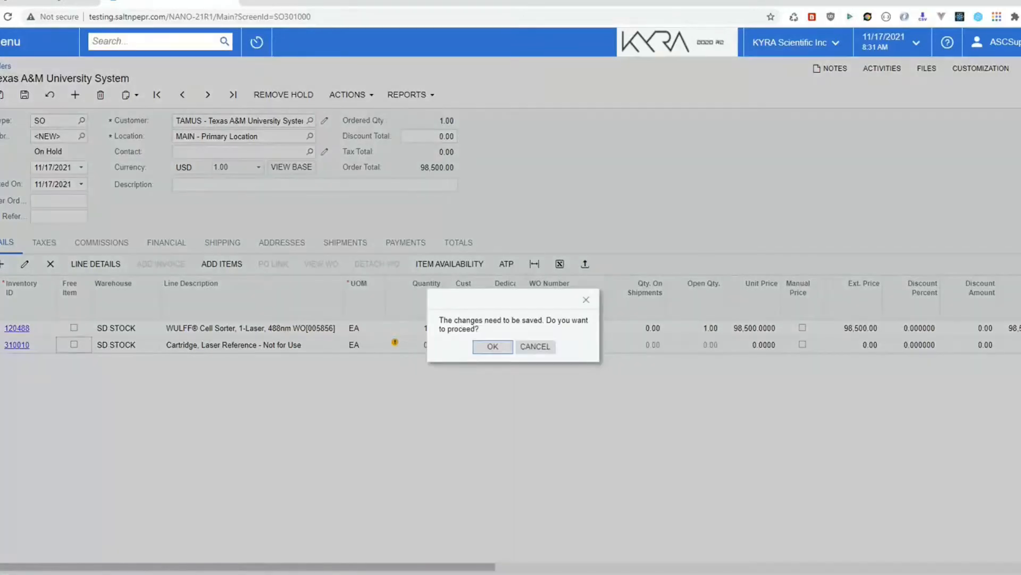
left_click(493, 346)
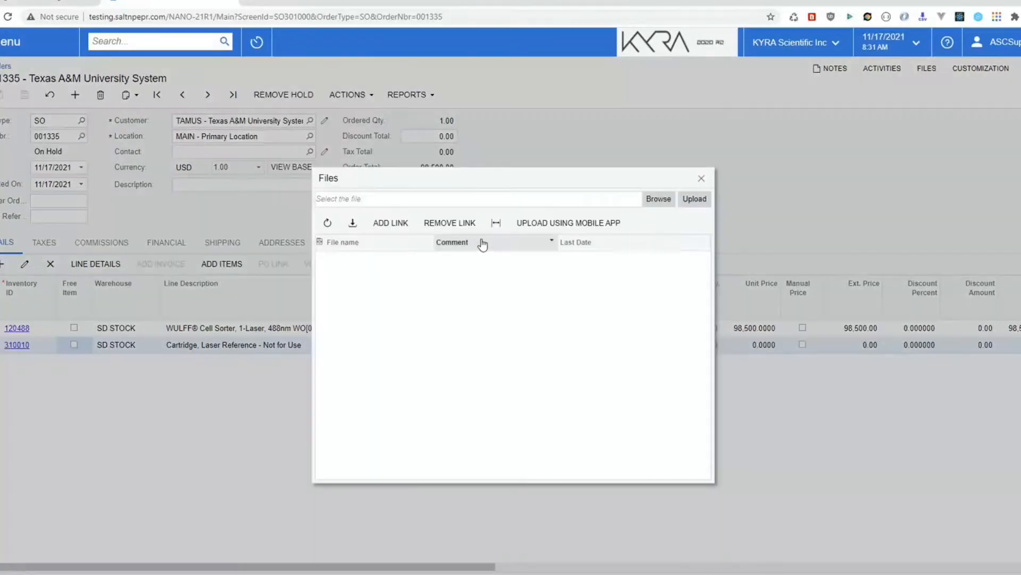
left_click(654, 204)
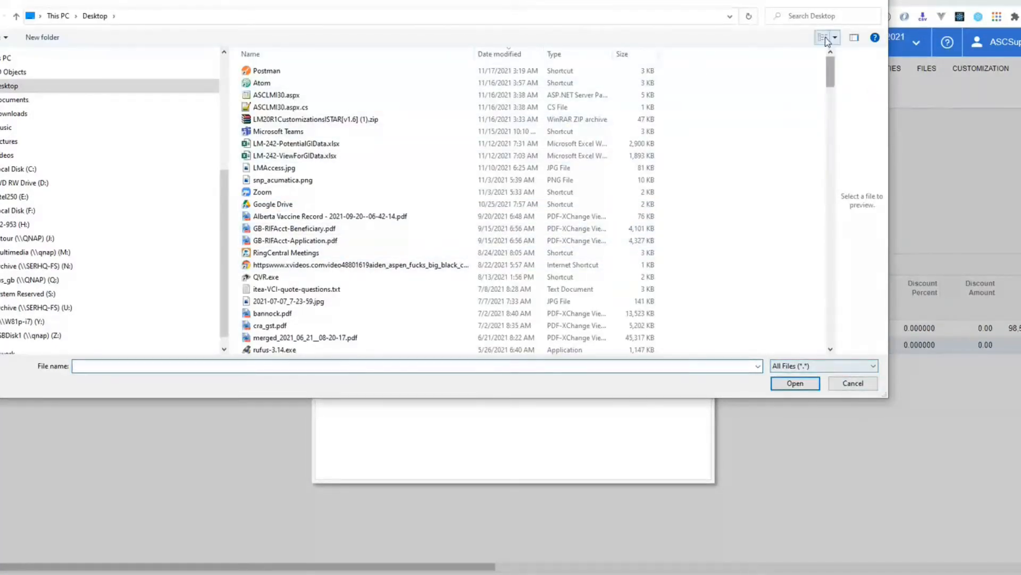
left_click(820, 17)
type("1")
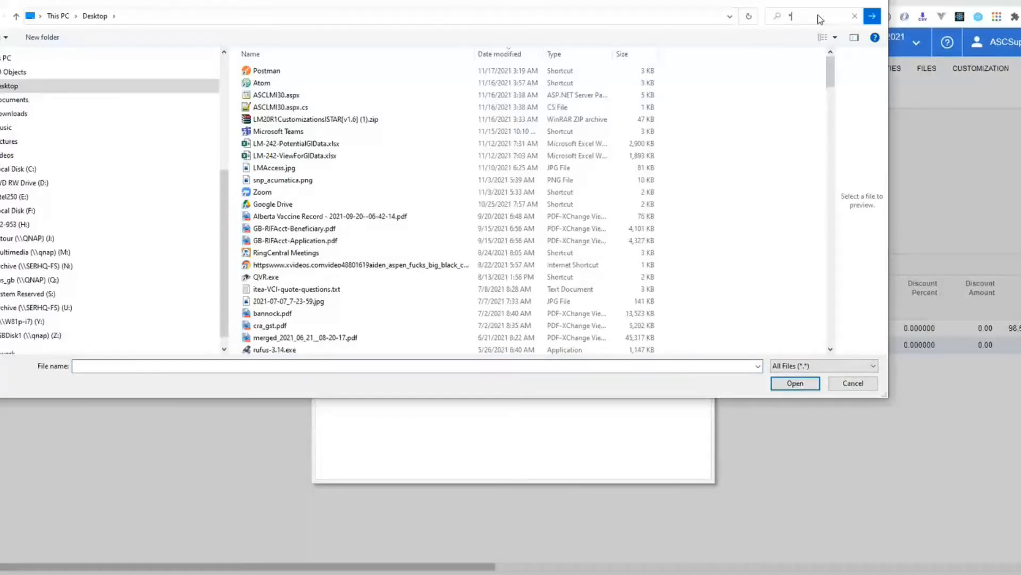
type("pdf")
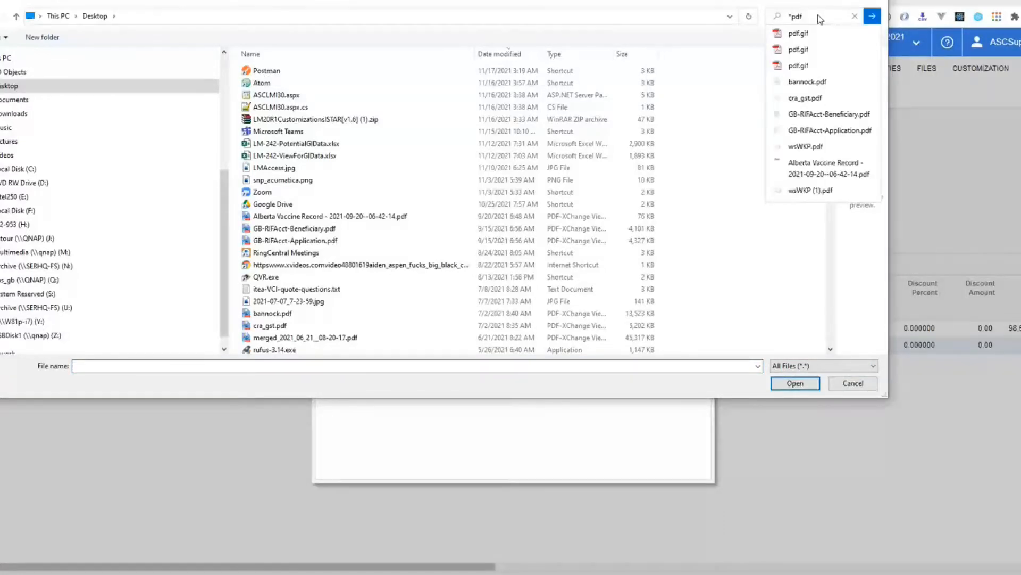
key("Tab")
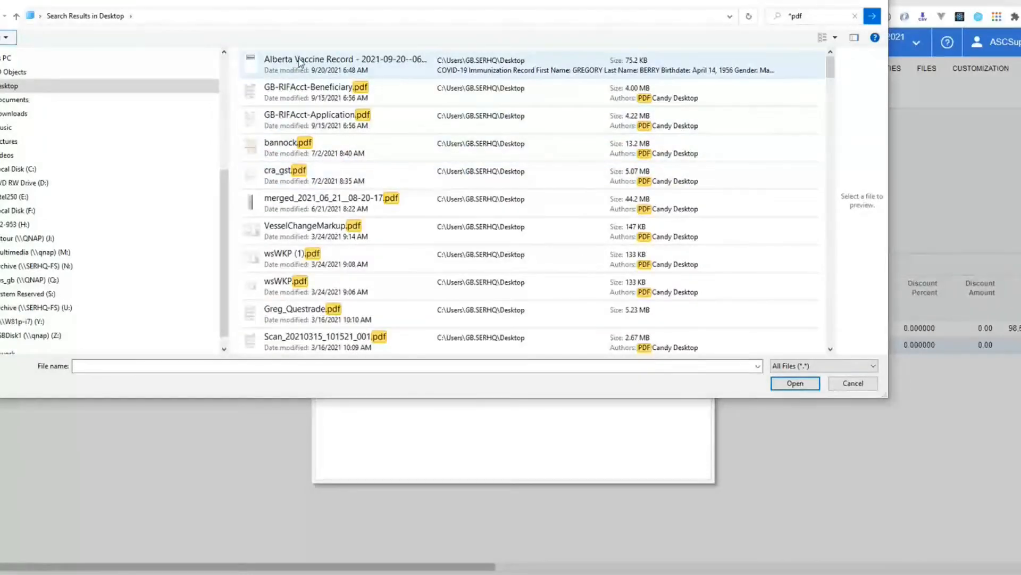
scroll(293, 270, "down", 4)
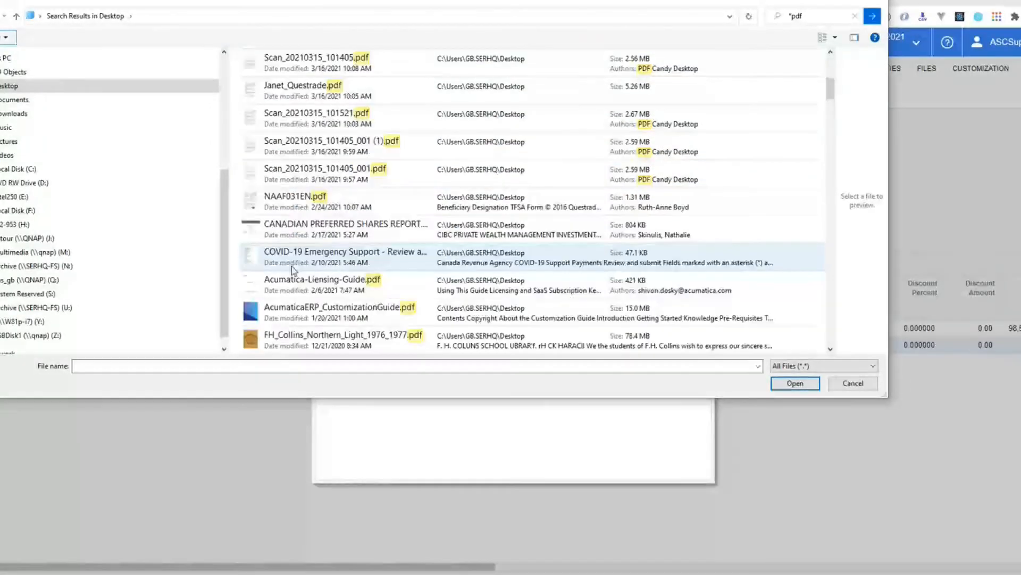
scroll(295, 271, "up", 1)
scroll(294, 171, "down", 2)
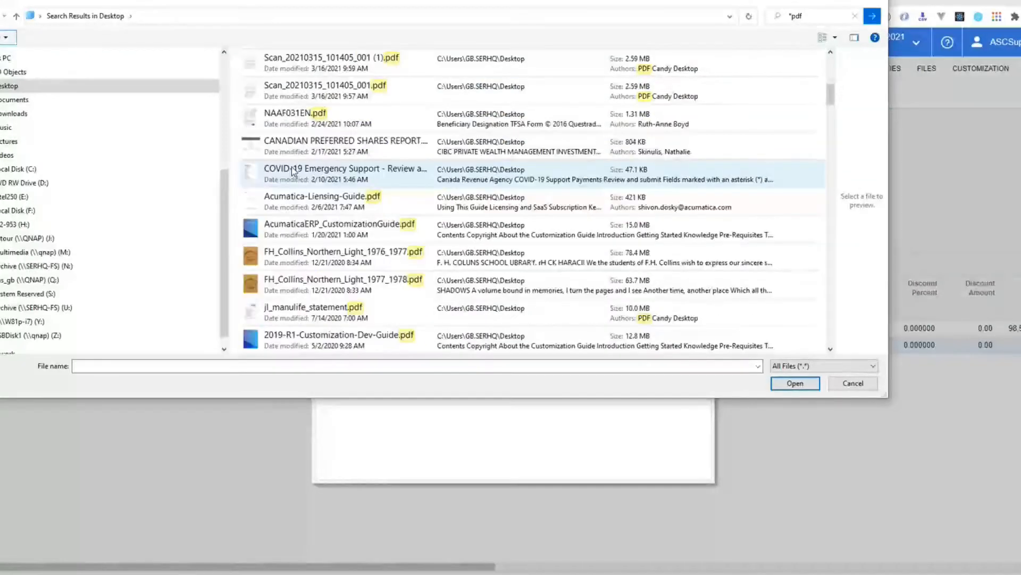
scroll(293, 171, "down", 5)
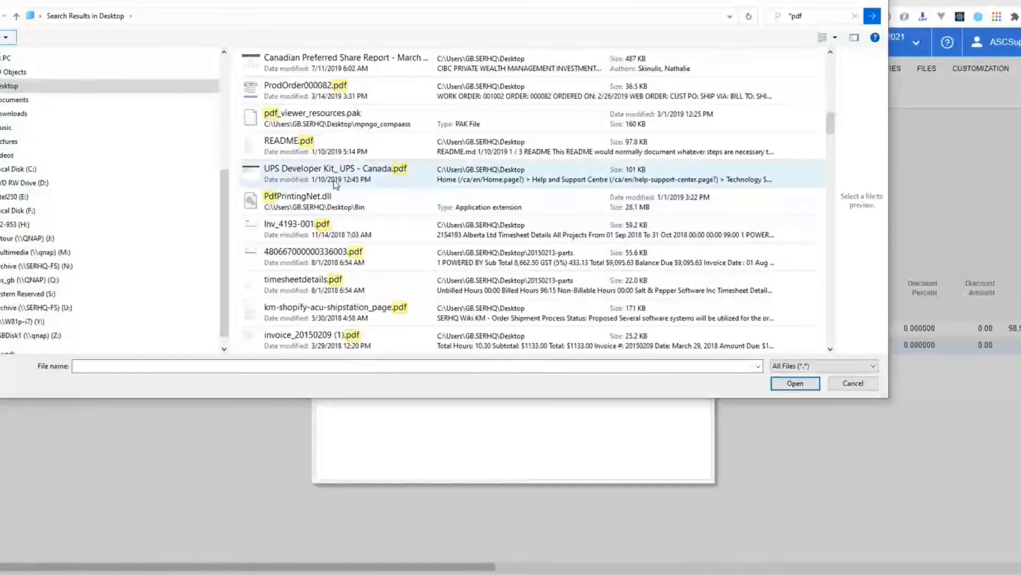
Step: Find and upload VesselChangeMarkup.pdf to the cartridge line, preview it, and close the files list
left_click(795, 16)
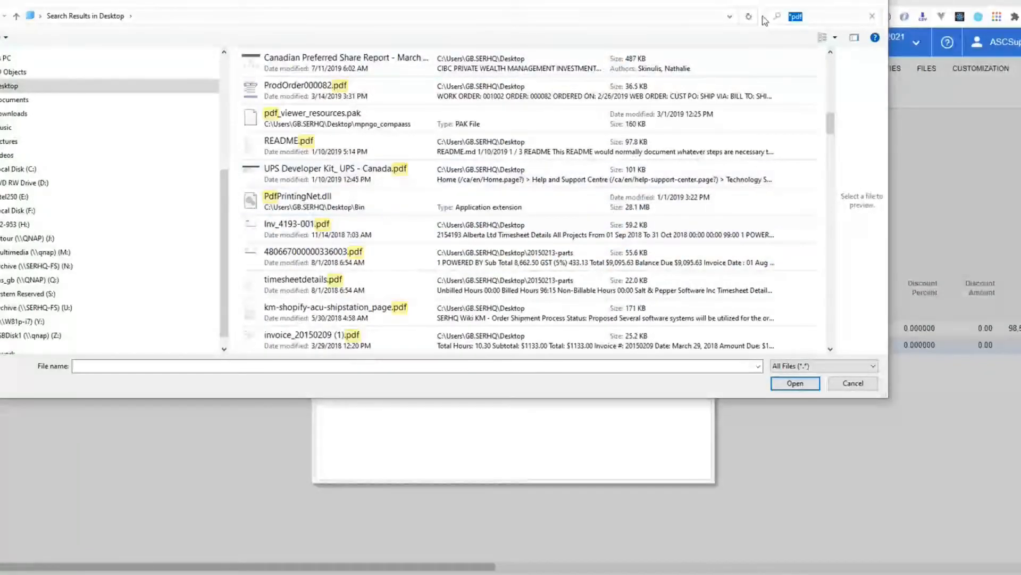
type("vessel")
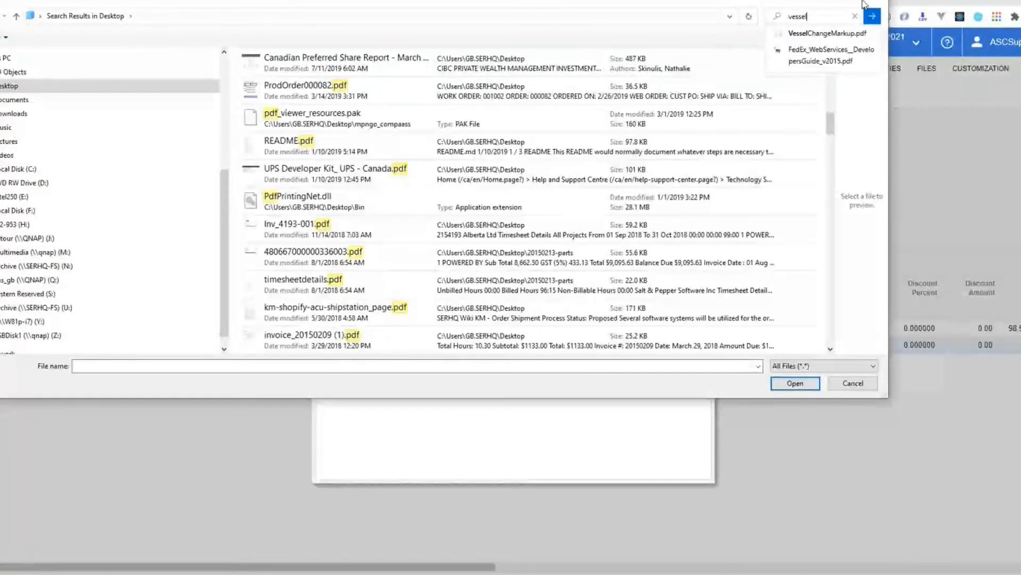
type("/*pdf")
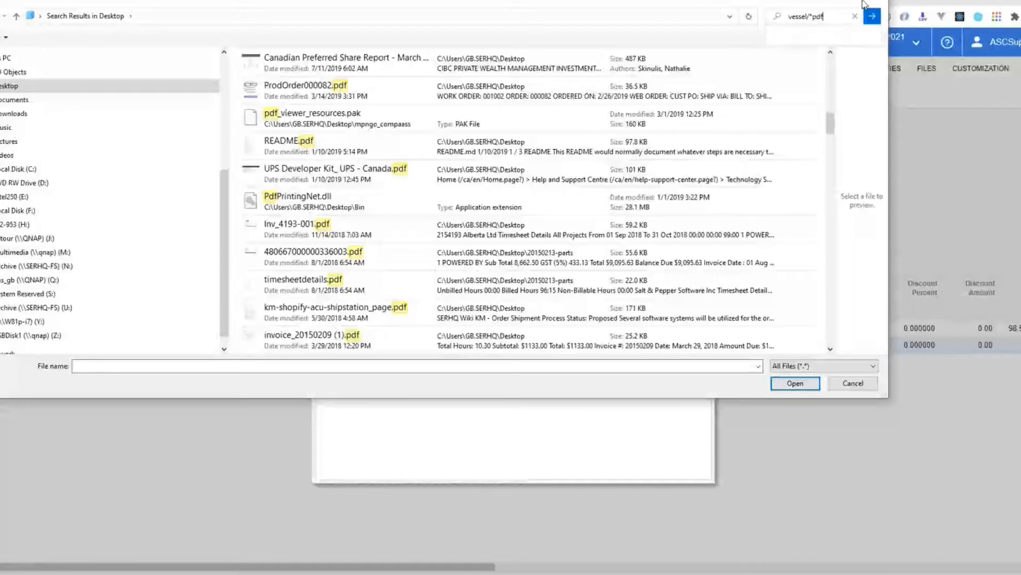
left_click(873, 16)
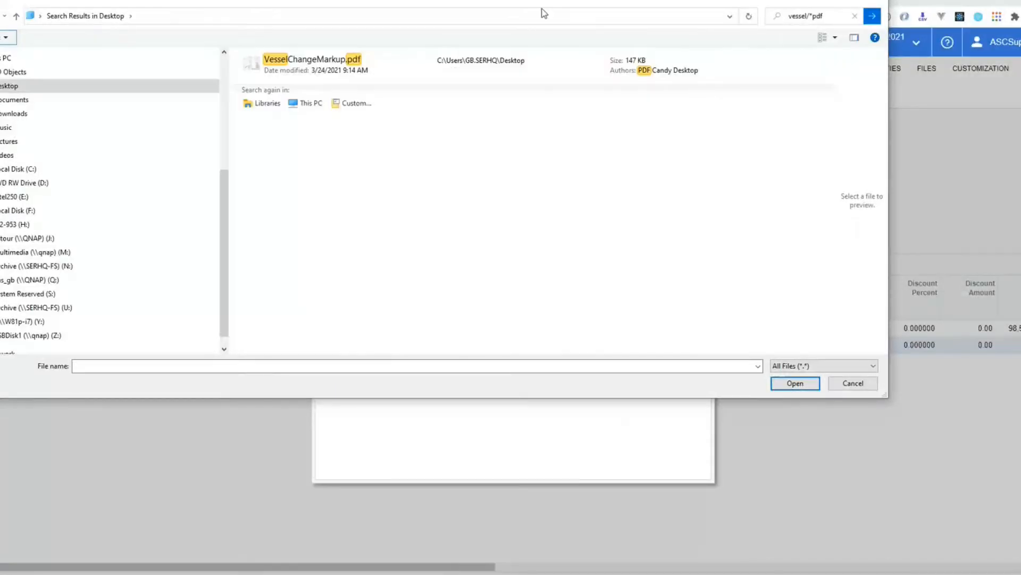
left_click(287, 67)
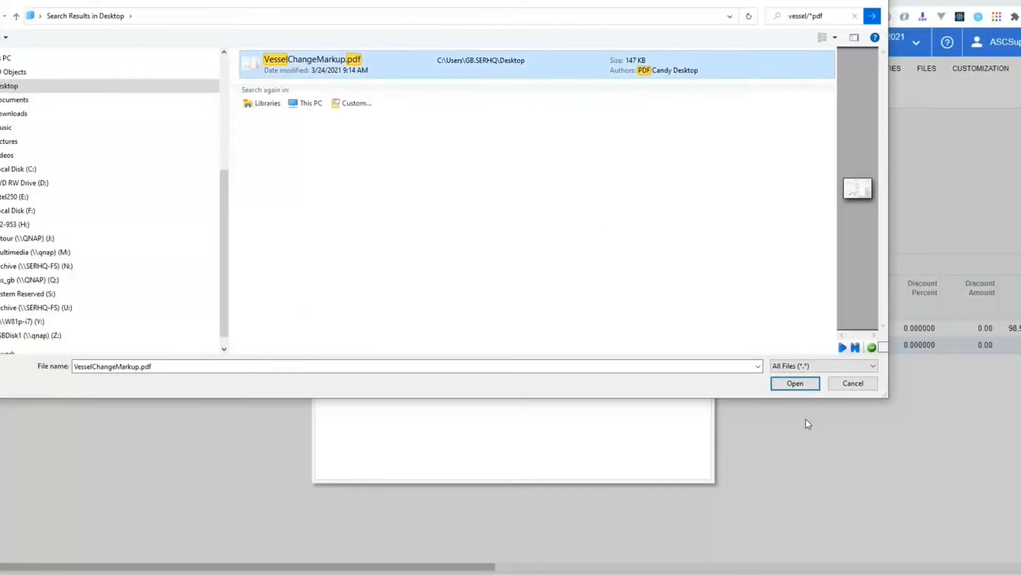
left_click(786, 385)
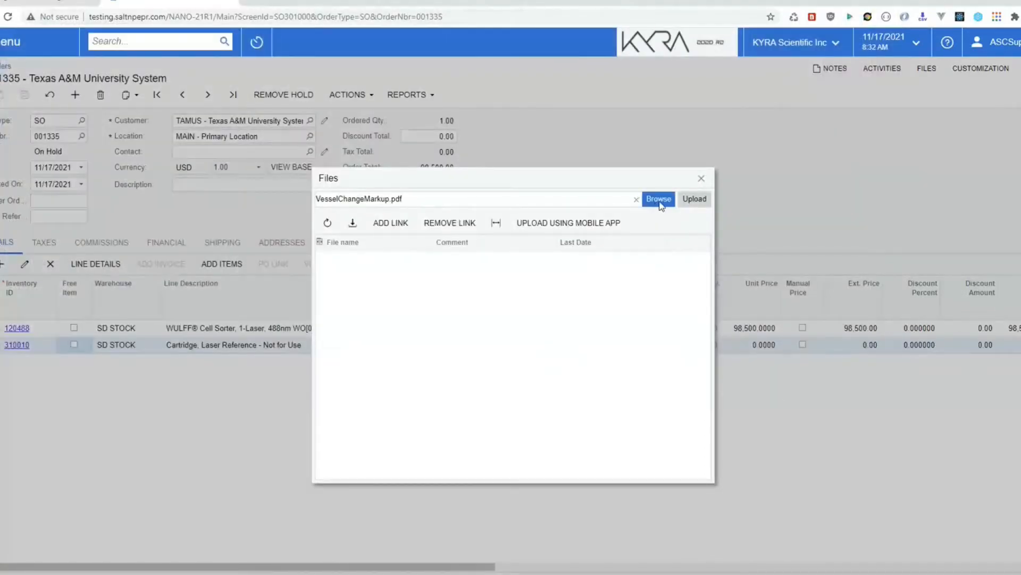
left_click(693, 201)
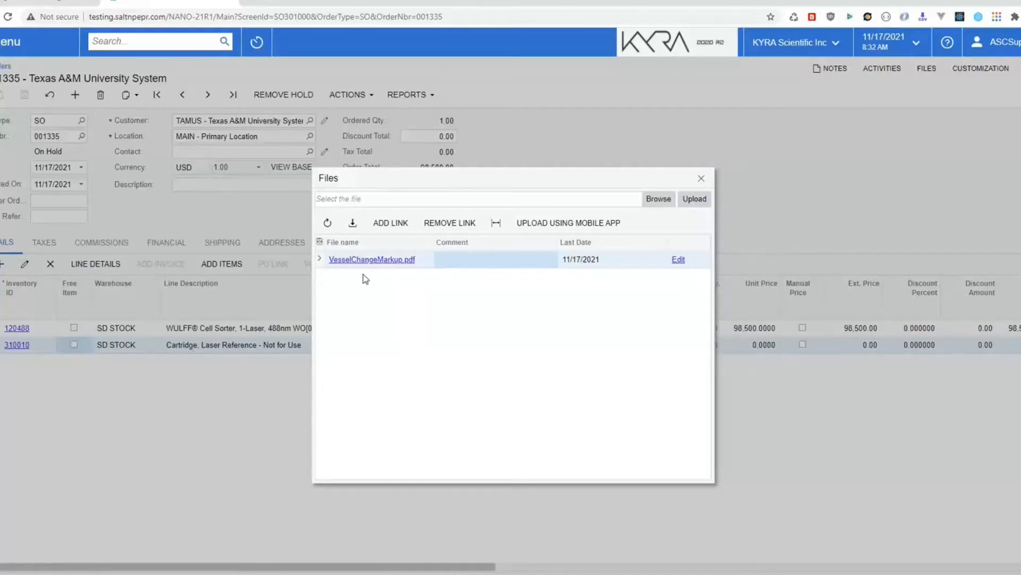
left_click(364, 260)
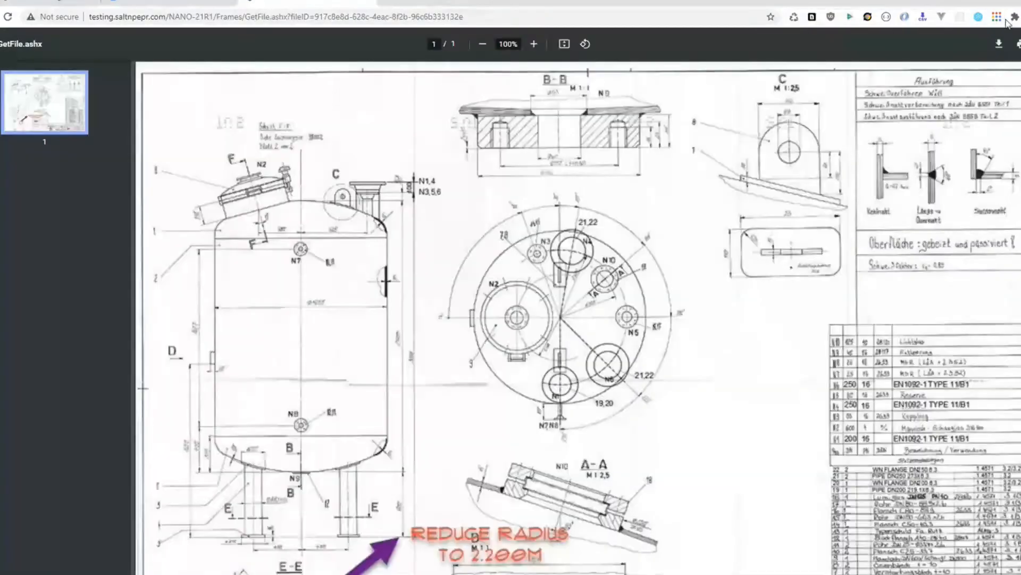
left_click(369, 2)
left_click(701, 180)
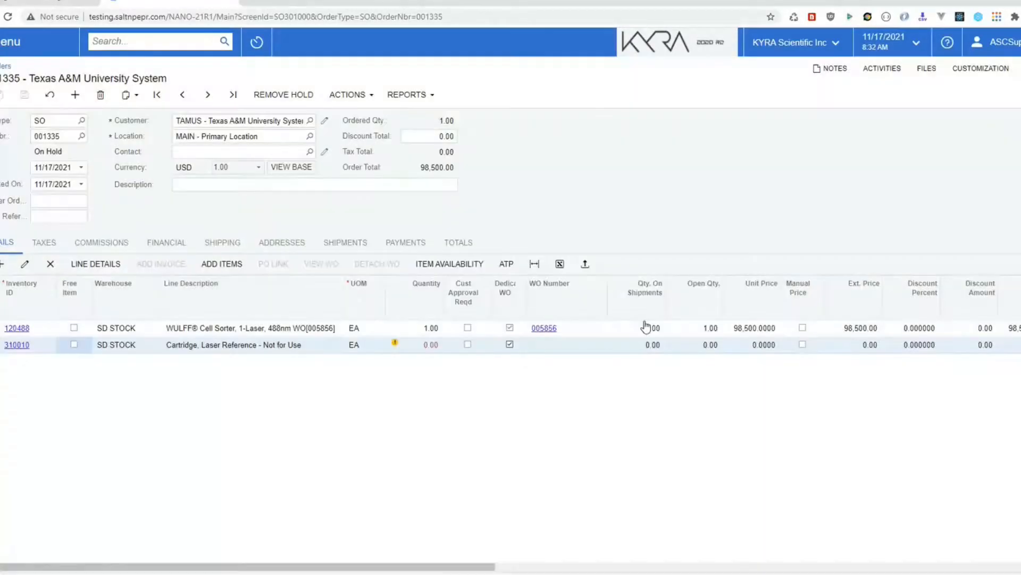
Step: Set the cartridge line's quantity to 1, save the order, and generate work order 005857
left_click(350, 94)
left_click(418, 348)
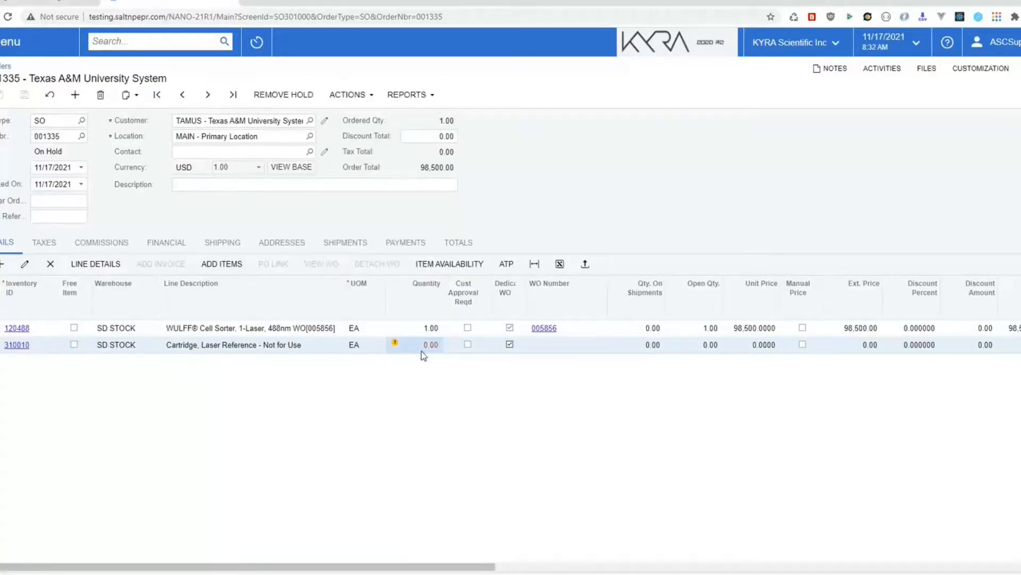
left_click(415, 344)
type("1")
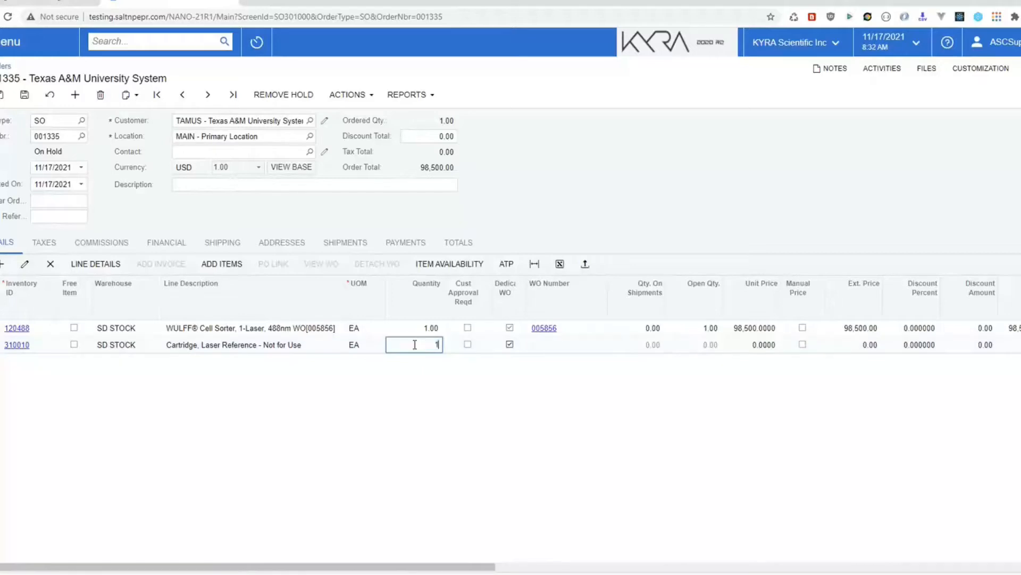
key("Tab")
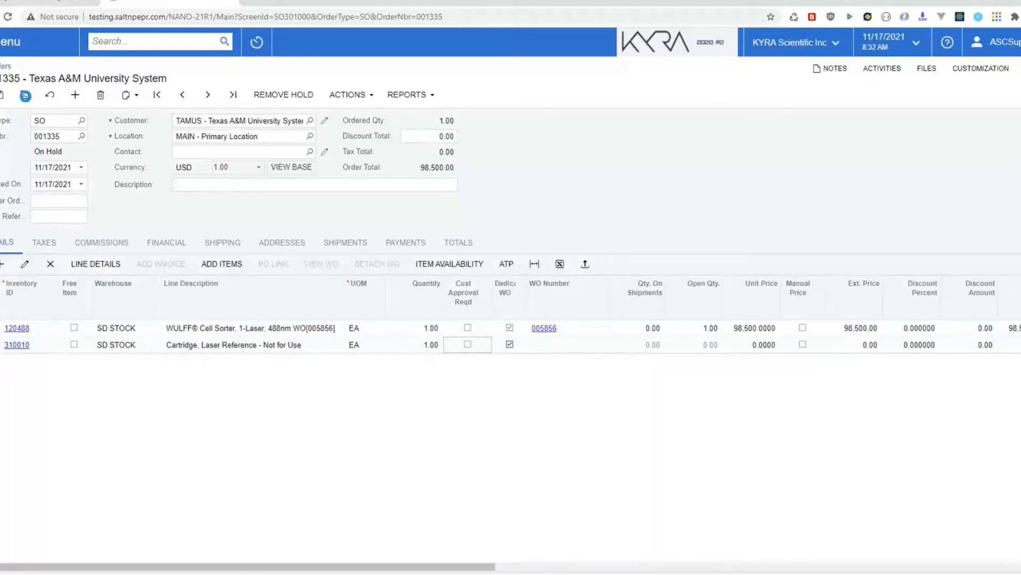
left_click(25, 95)
left_click(344, 94)
left_click(364, 117)
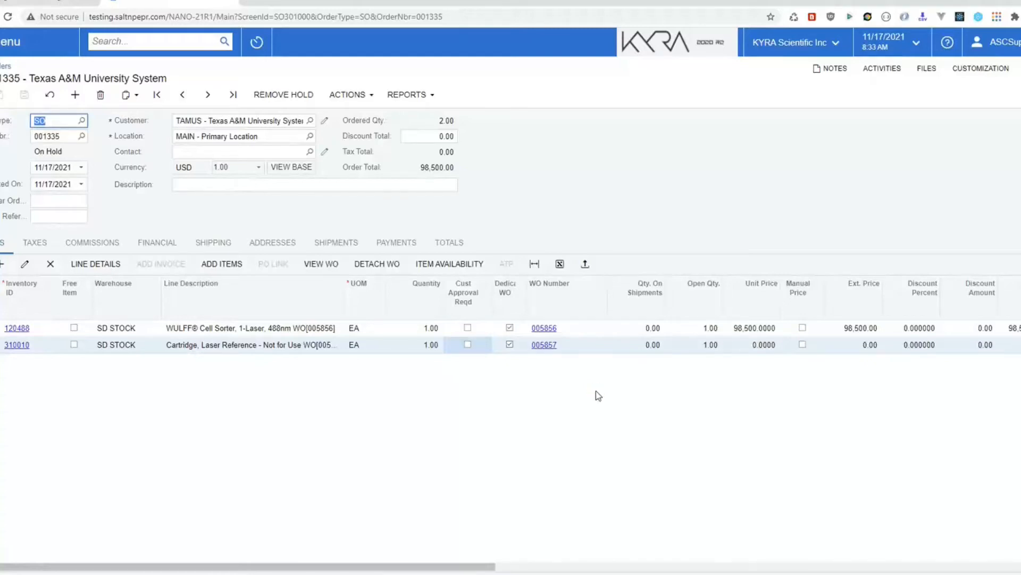
Step: Check that work order 005857 has VesselChangeMarkup.pdf attached, then go to the Sales Orders workspace
left_click(543, 345)
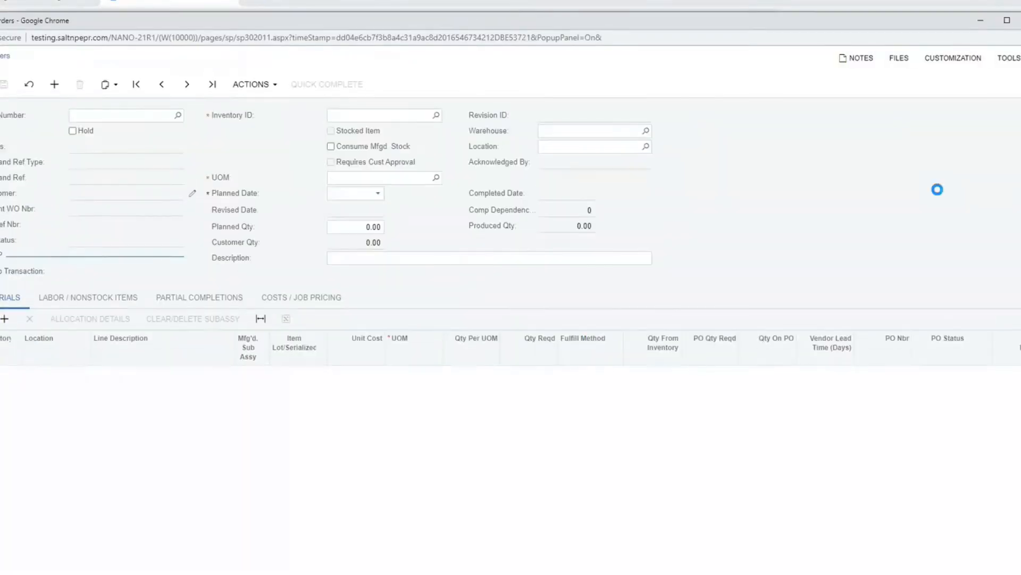
left_click(897, 62)
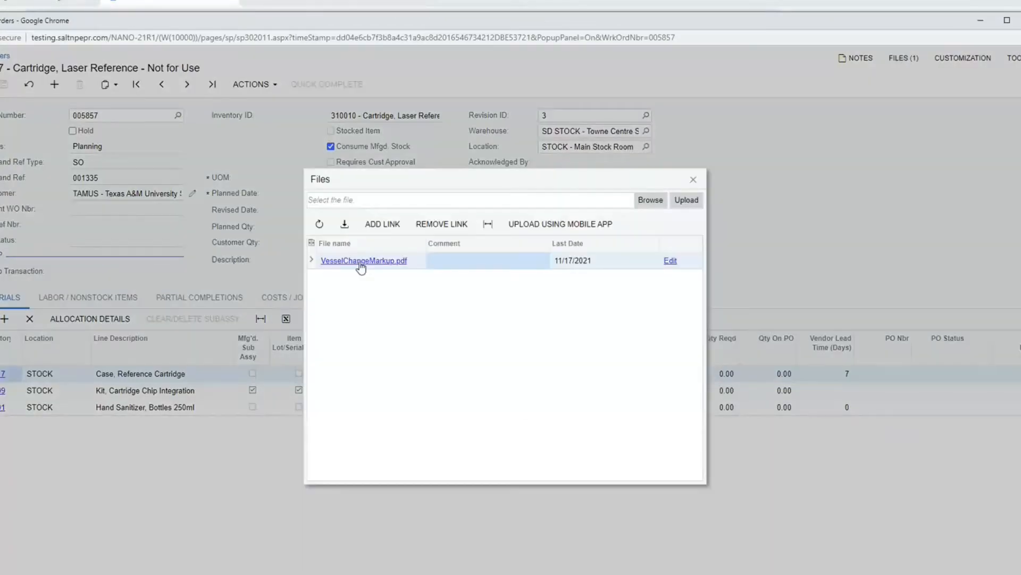
left_click(360, 262)
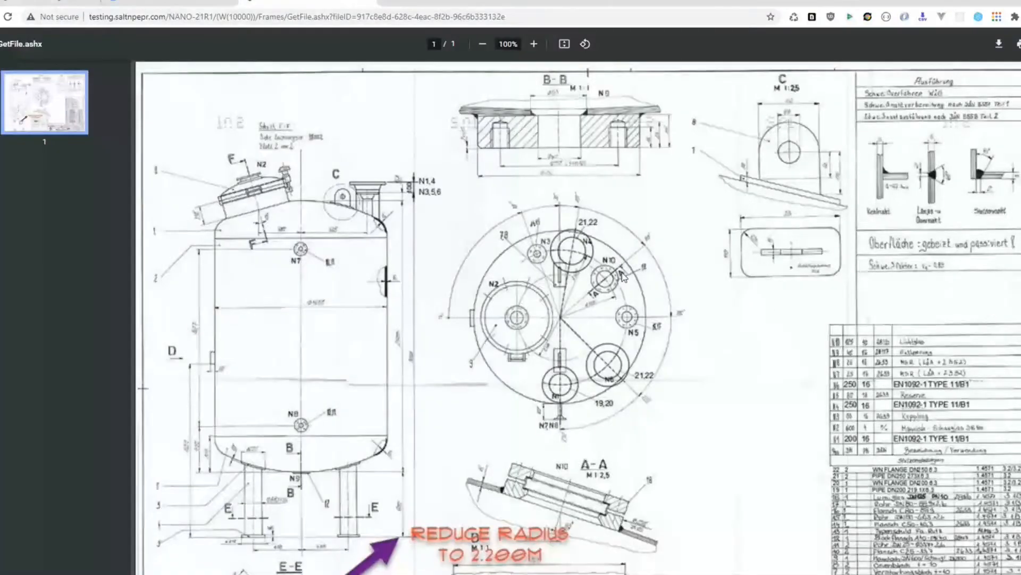
left_click(368, 2)
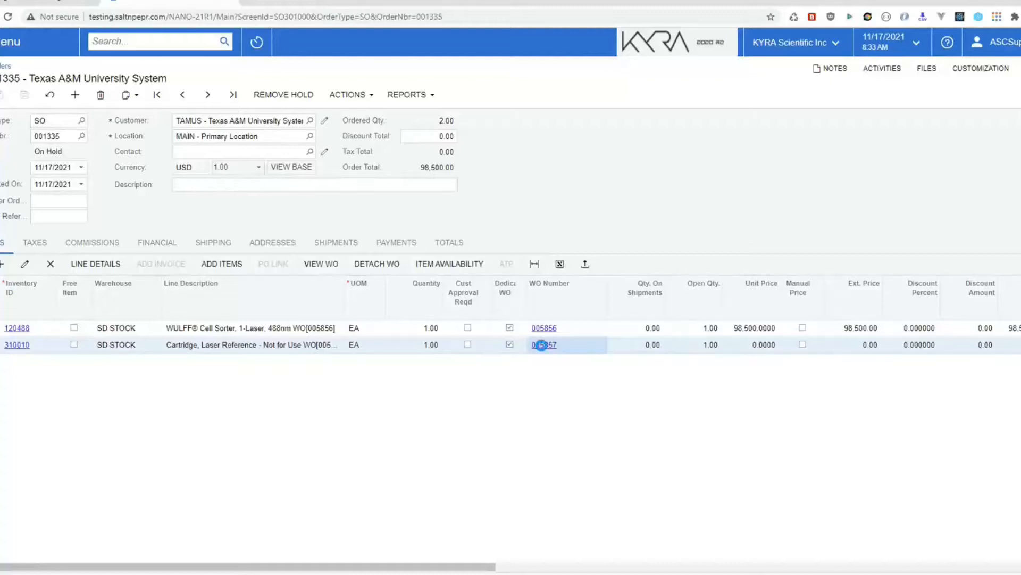
left_click(548, 347)
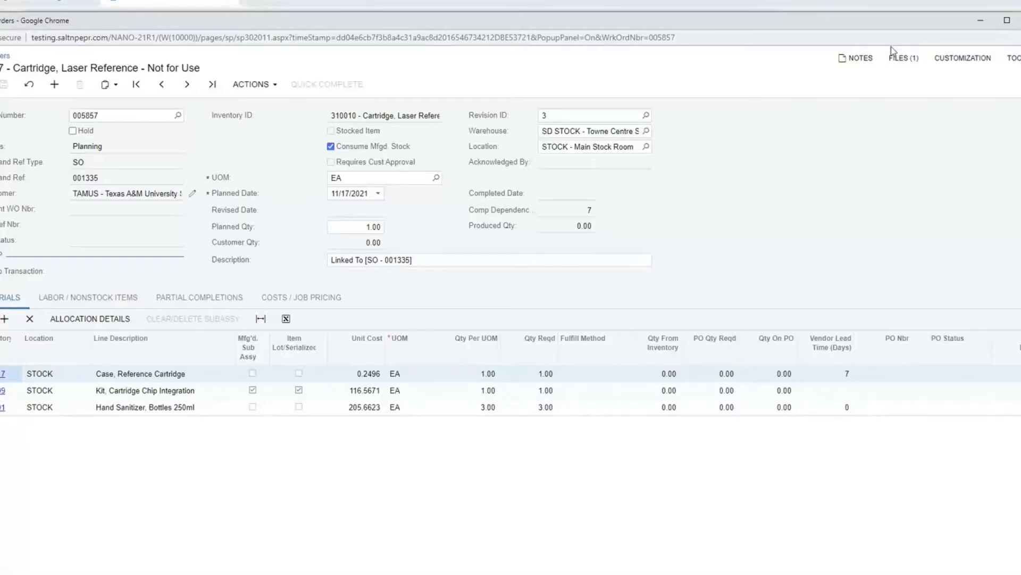
left_click(1020, 20)
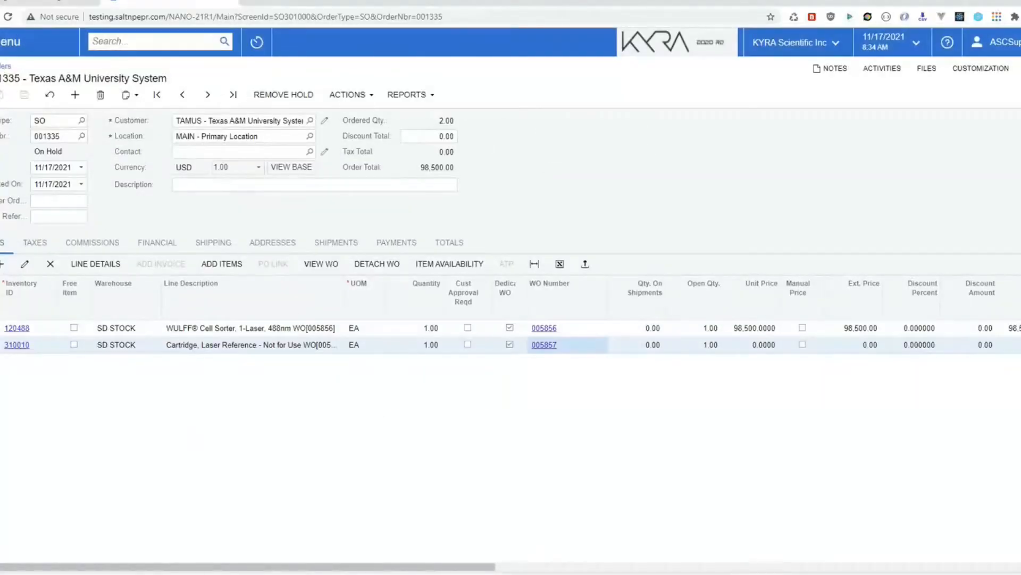
left_click(5, 42)
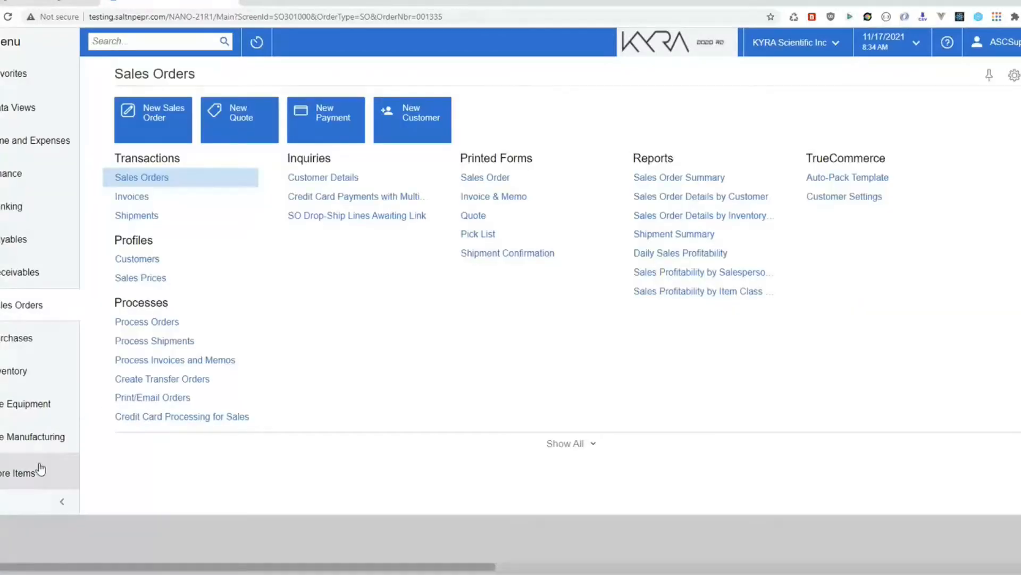
Step: Open production order 005857 from Manufacturing and review its Labor/Nonstock Items and Materials tabs
left_click(23, 450)
left_click(155, 178)
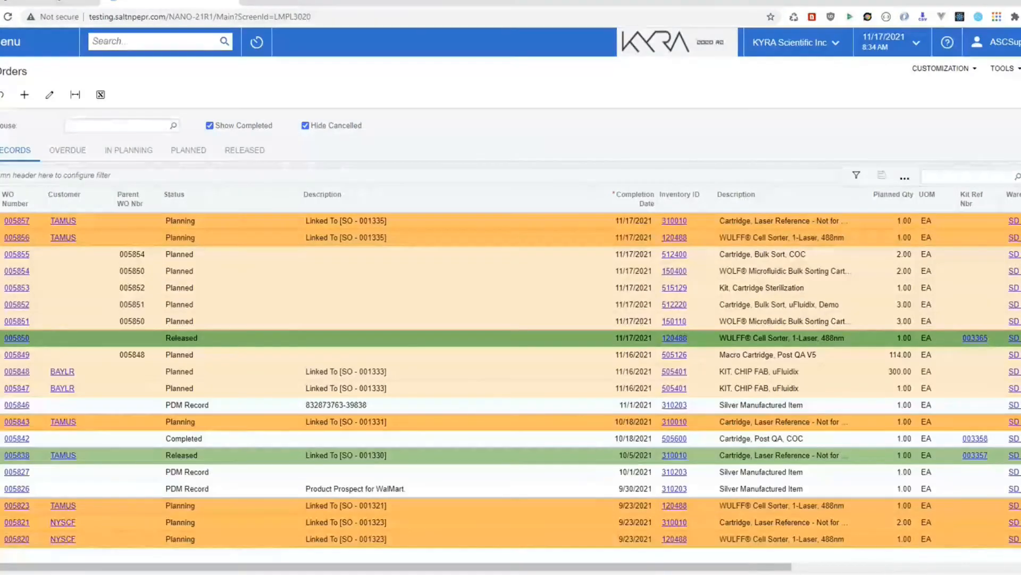
left_click(18, 224)
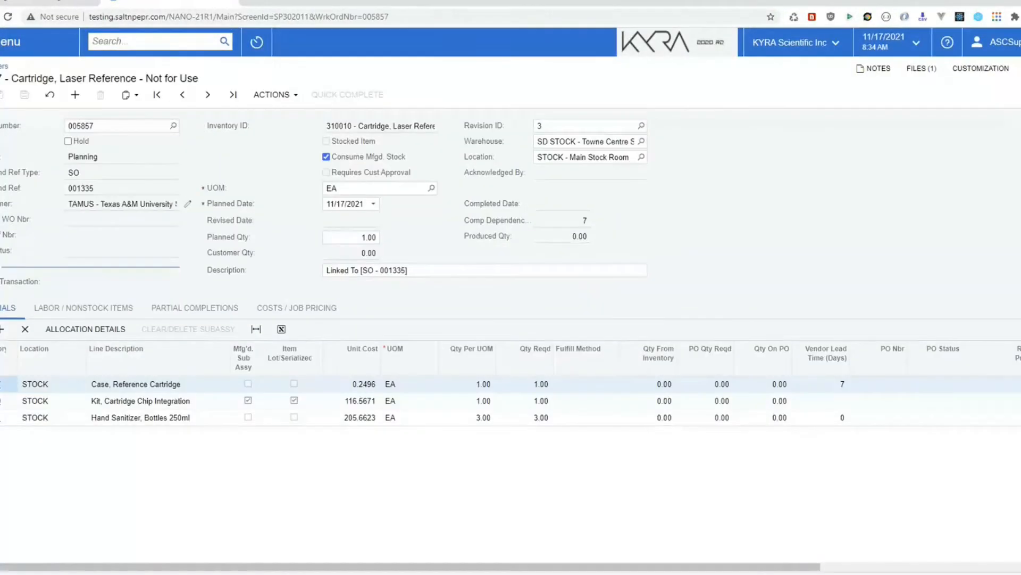
left_click(91, 308)
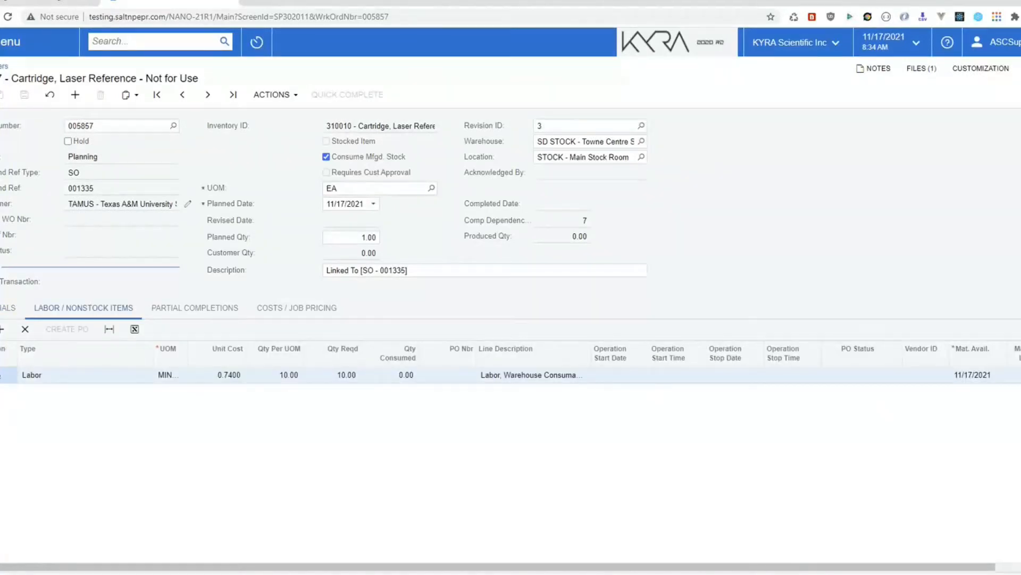
left_click(7, 308)
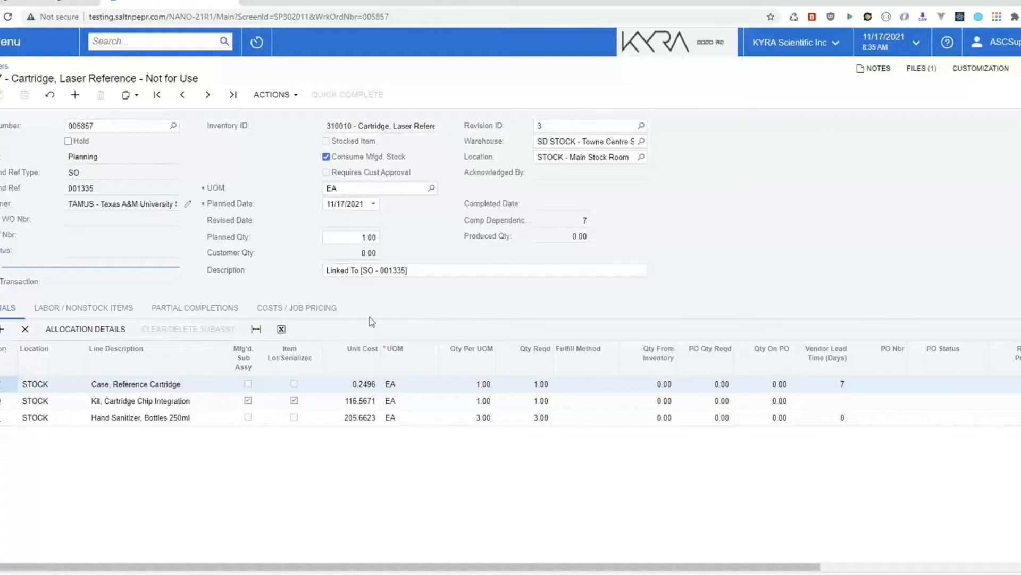
left_click(266, 96)
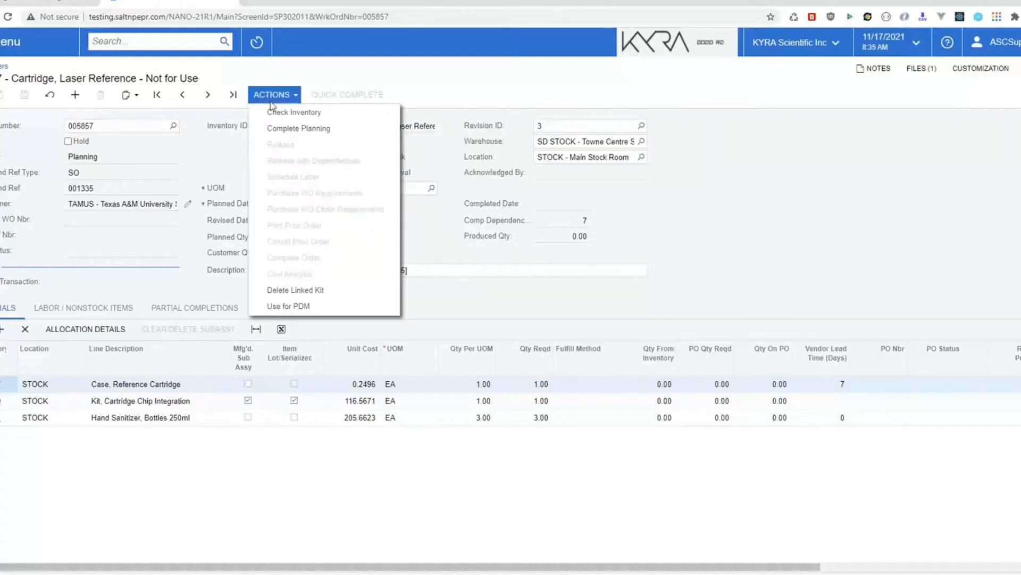
Step: Run Check Inventory on work order 005857 and review the chip kit and hand sanitizer lines
left_click(278, 111)
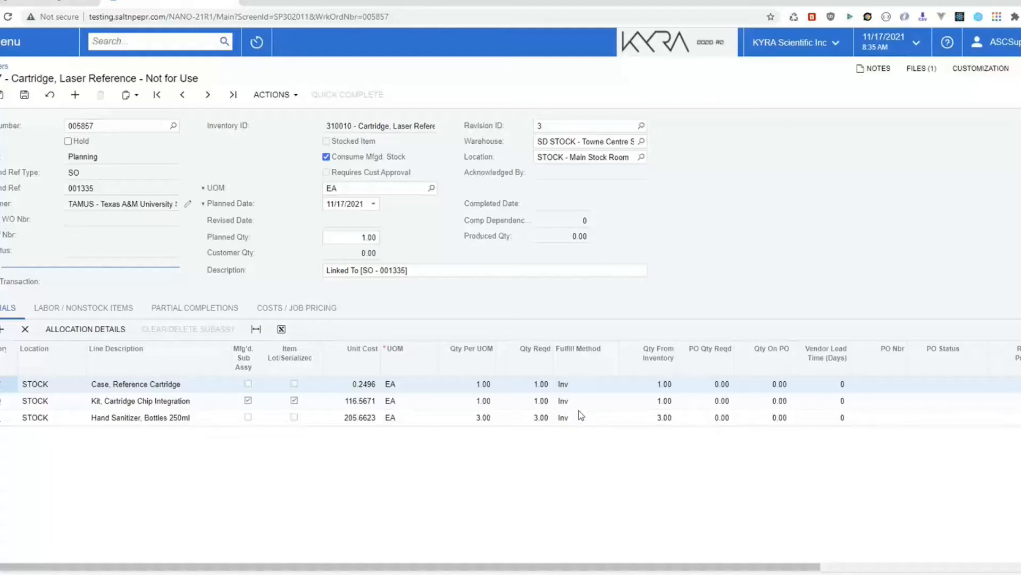
left_click(202, 400)
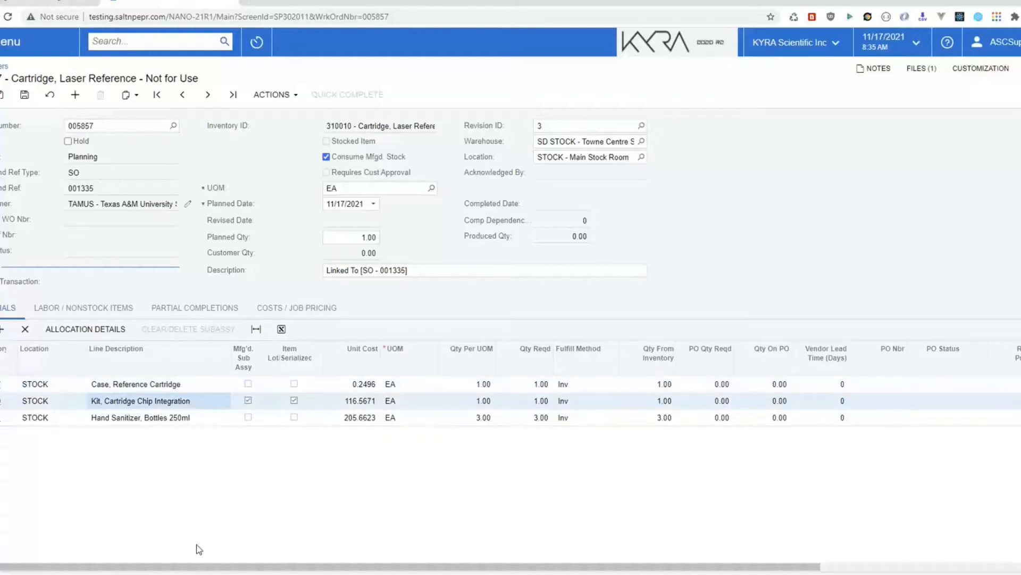
left_click(220, 417)
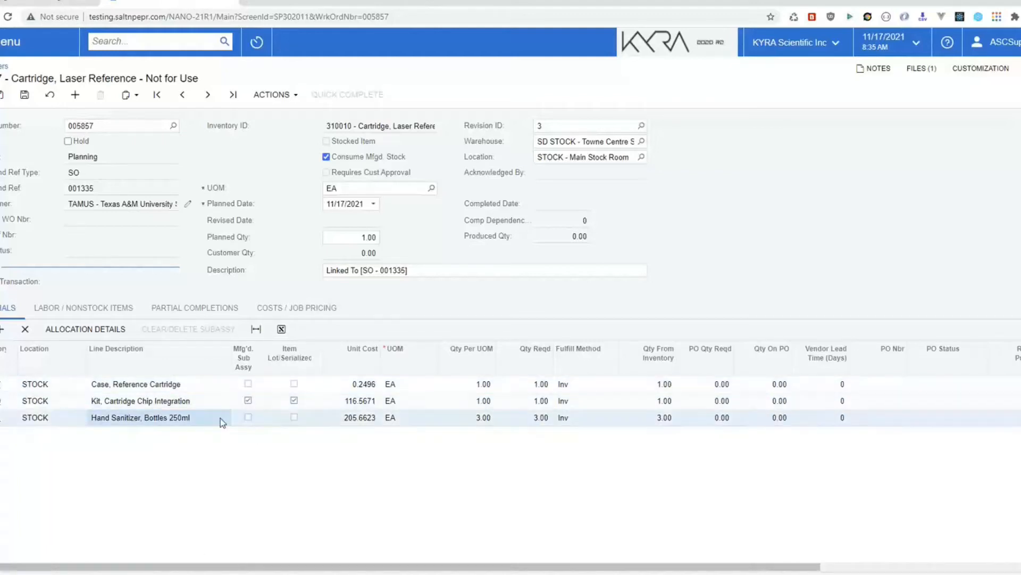
left_click(210, 399)
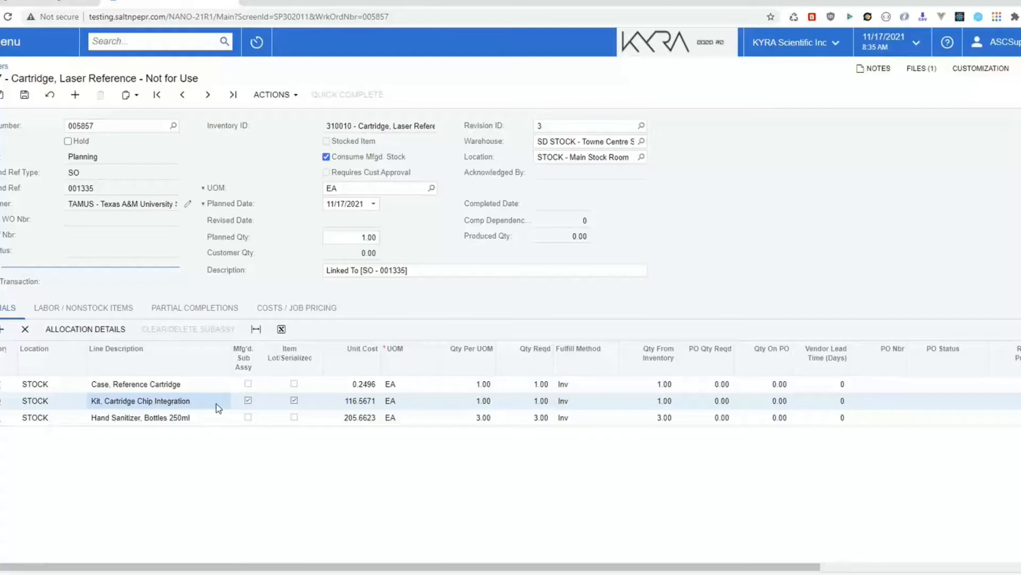
Step: Change planned quantity to 40 and rerun Check Inventory, leaving 103.16 sanitizer bottles to purchase
left_click(355, 238)
type("40")
key("Return")
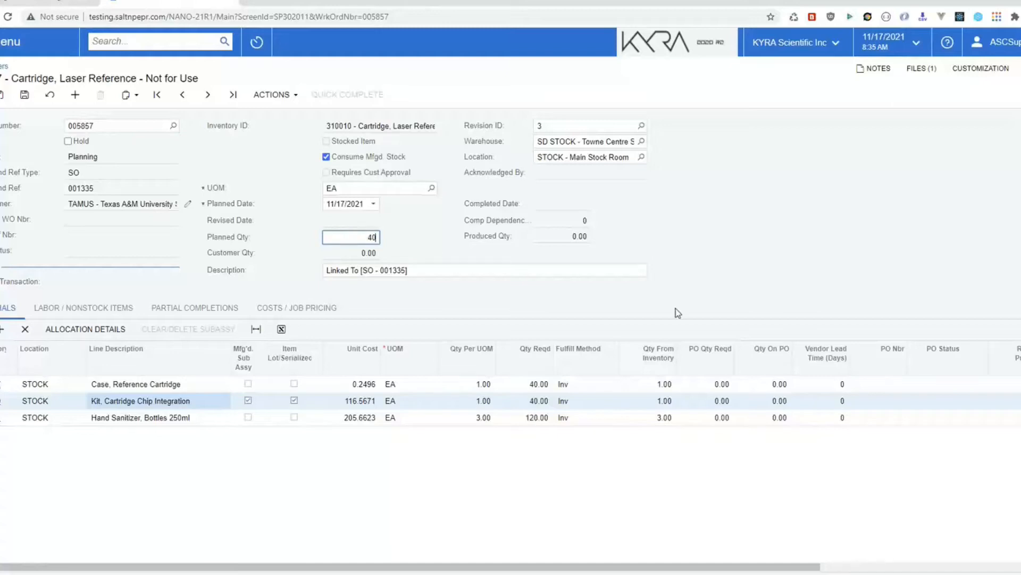
left_click(270, 95)
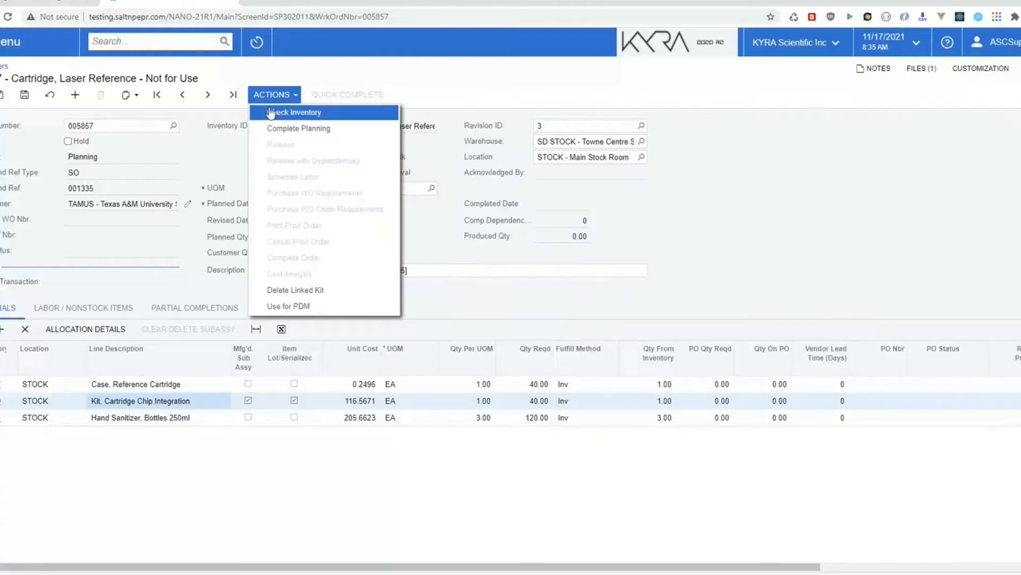
left_click(270, 109)
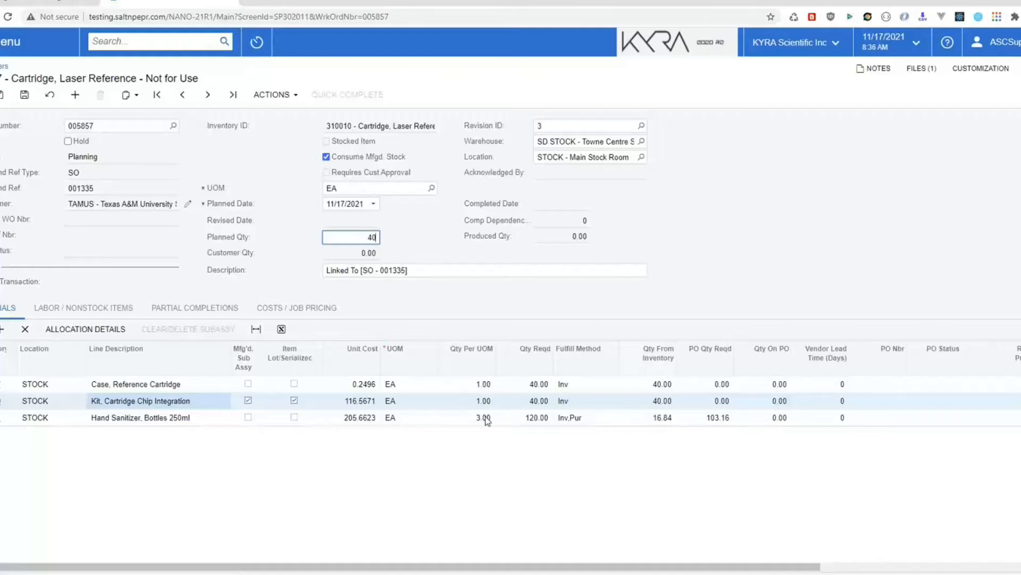
left_click(271, 95)
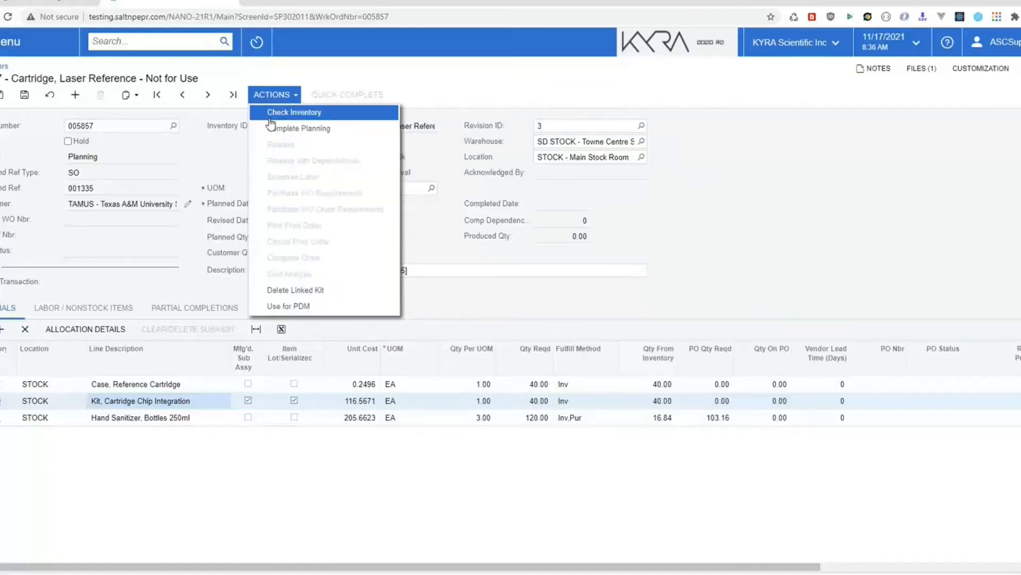
Step: Complete planning on work order 005857 and return to the Production Orders list
left_click(277, 128)
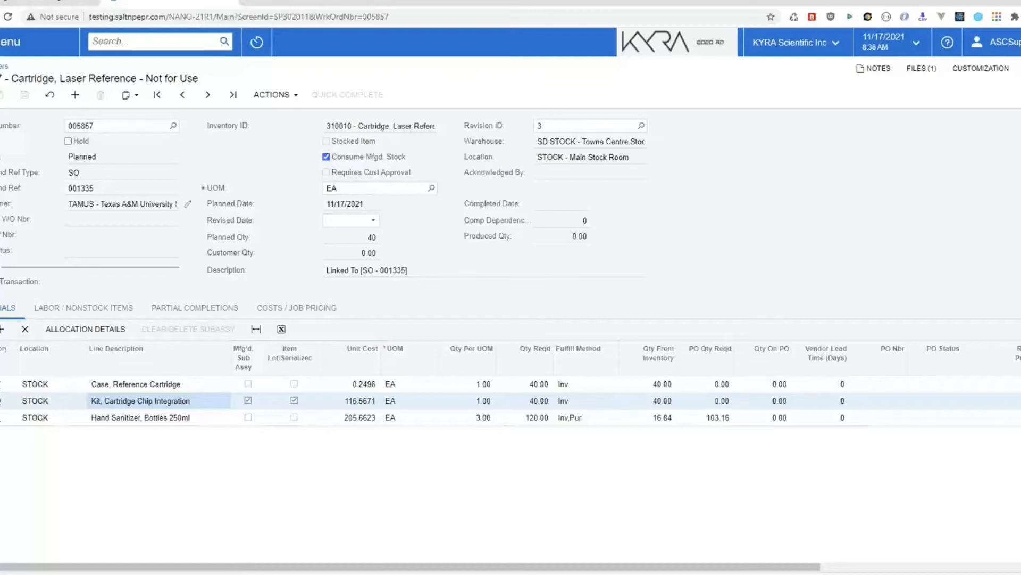
left_click(4, 66)
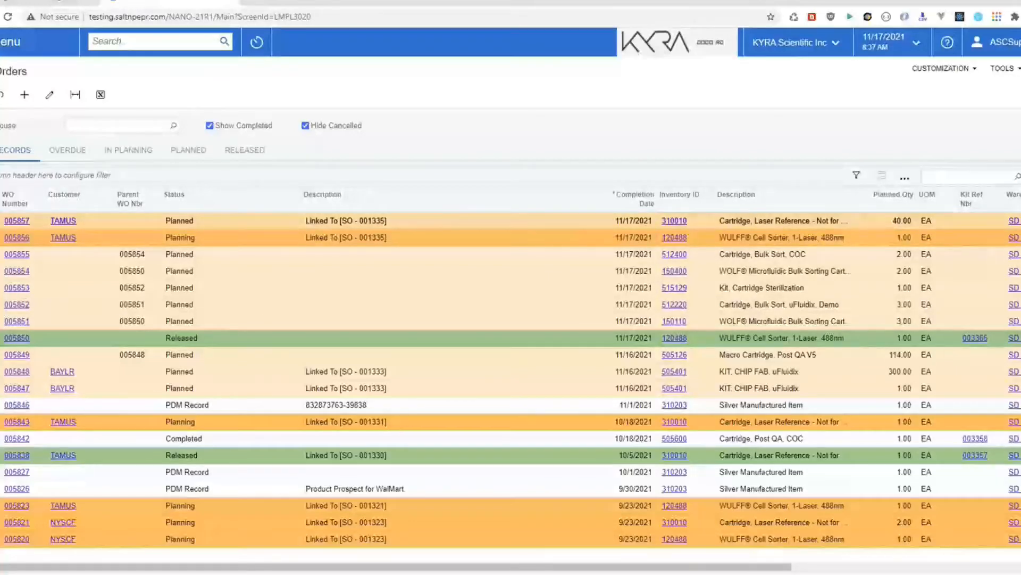
Step: Reopen work order 005857, review its materials grid, and release it
left_click(11, 219)
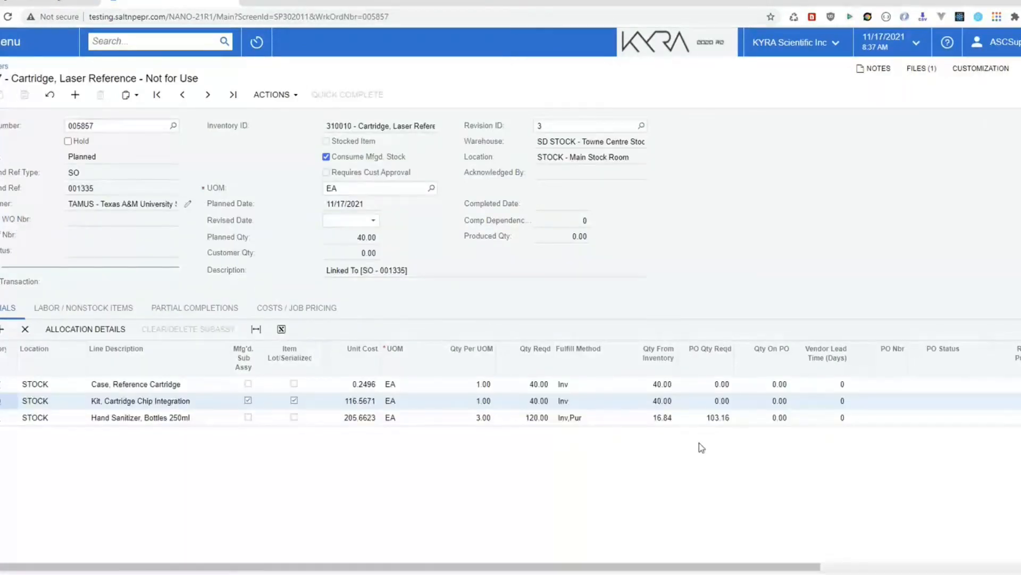
left_click_drag(500, 567, 703, 567)
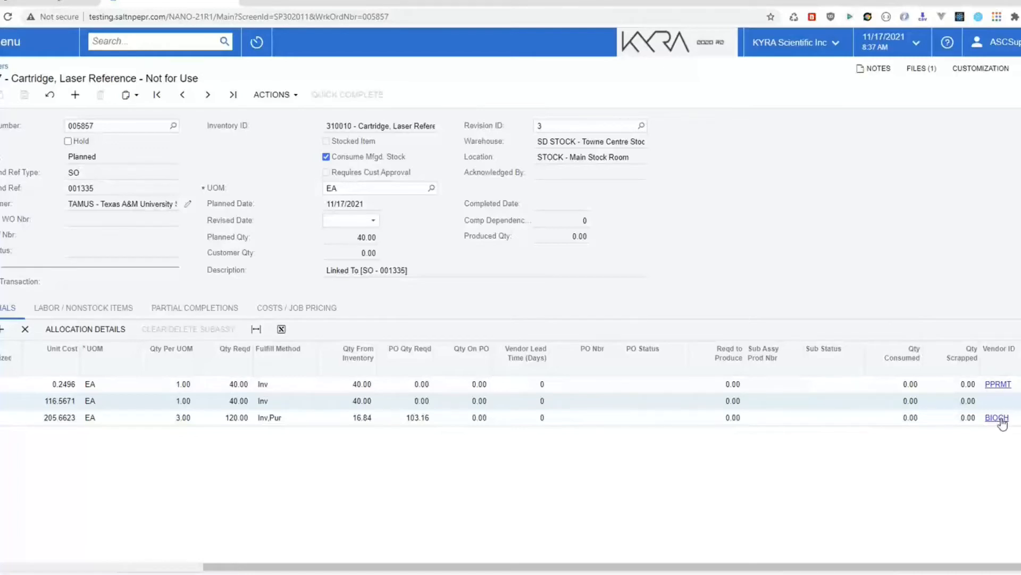
left_click_drag(457, 567, 255, 567)
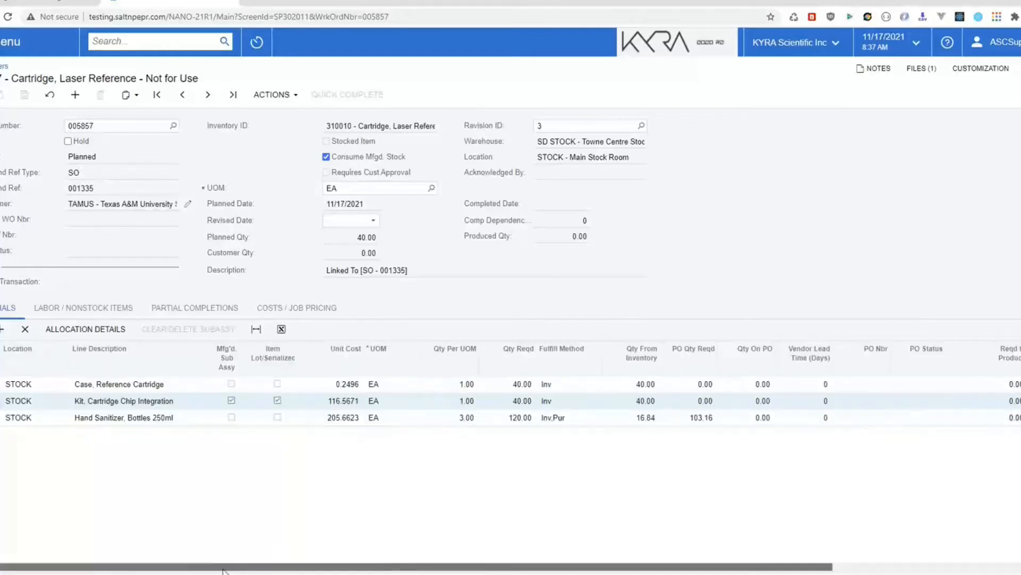
left_click(278, 96)
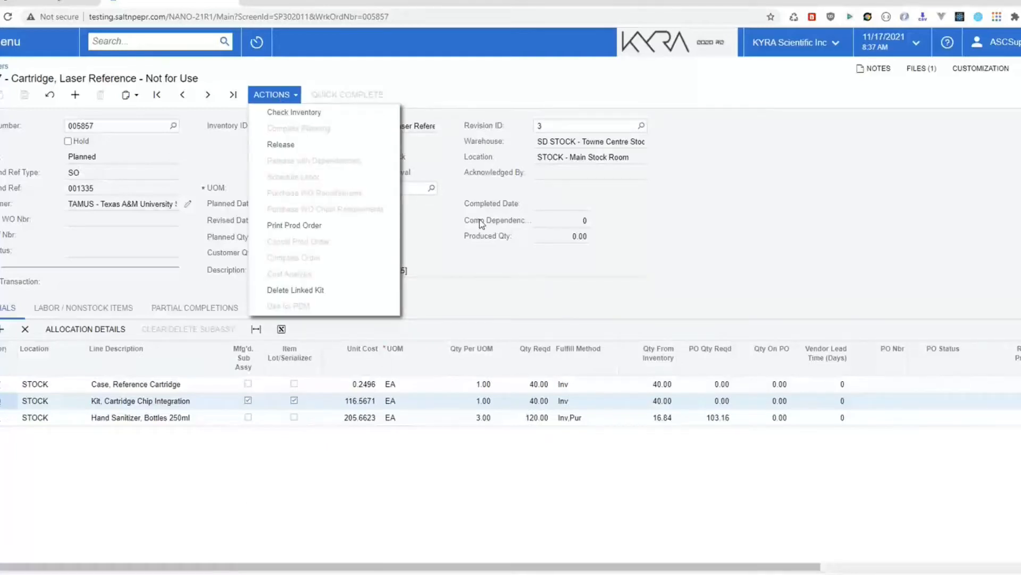
left_click(281, 144)
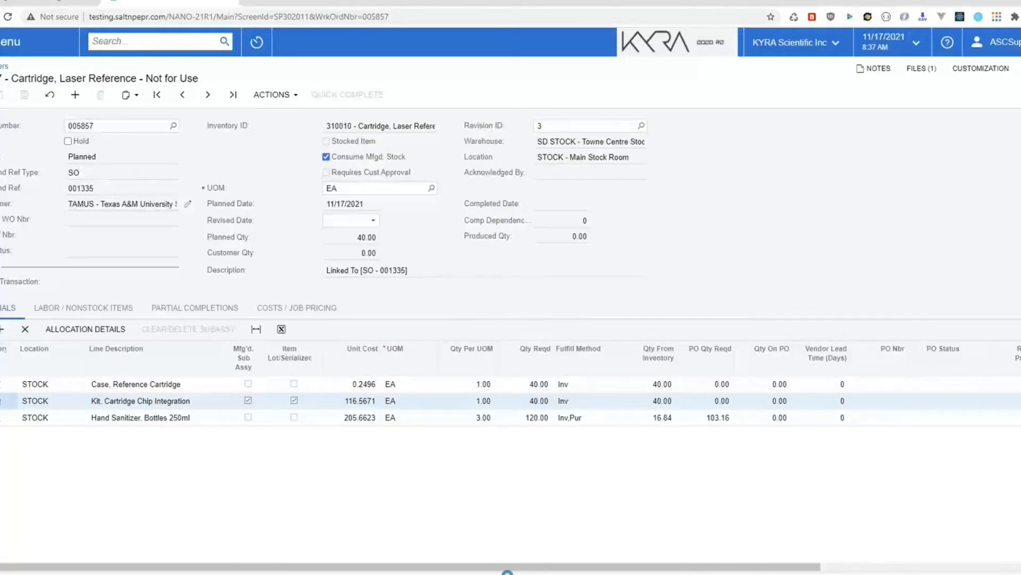
left_click_drag(493, 568, 756, 568)
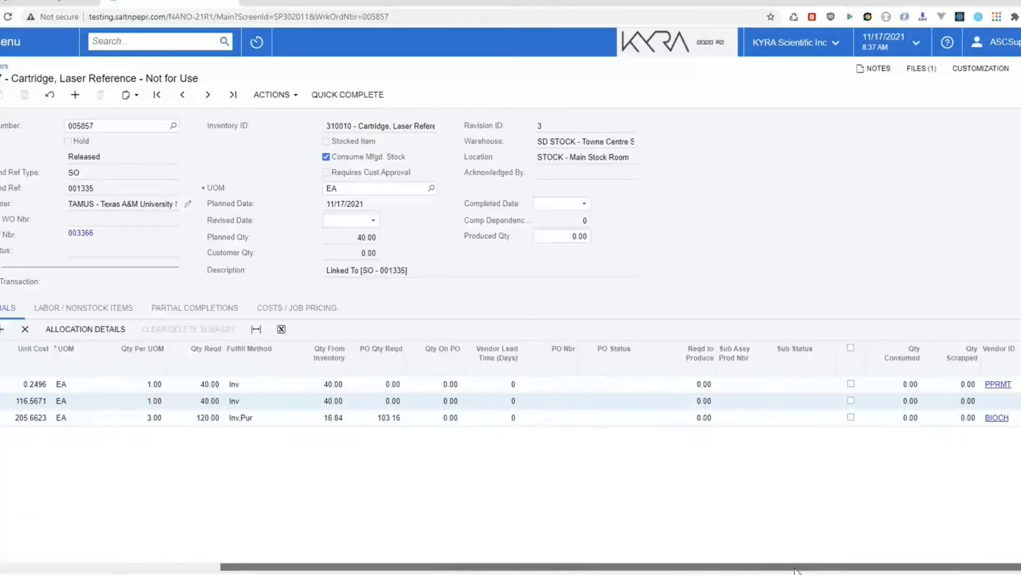
left_click(283, 100)
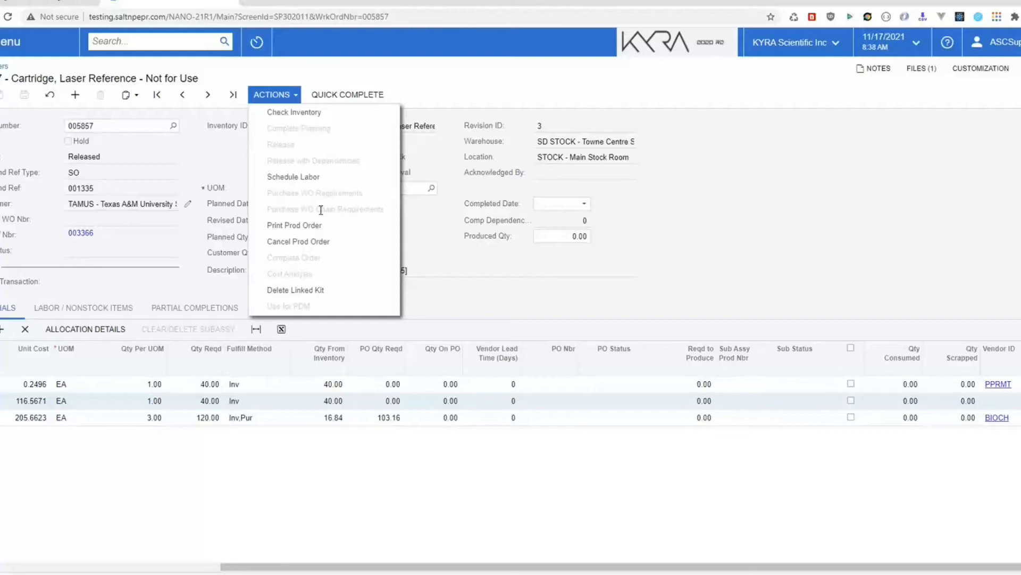
Step: Show the Labor / Nonstock Items lines, with labor at 10.00 minutes per unit, 400 required
left_click(559, 395)
left_click(554, 418)
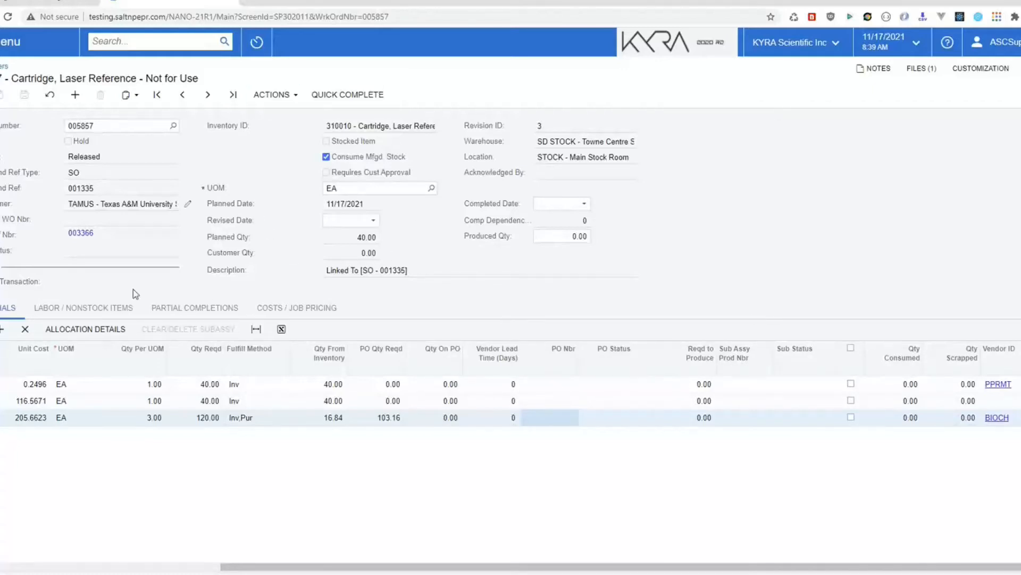
left_click(83, 307)
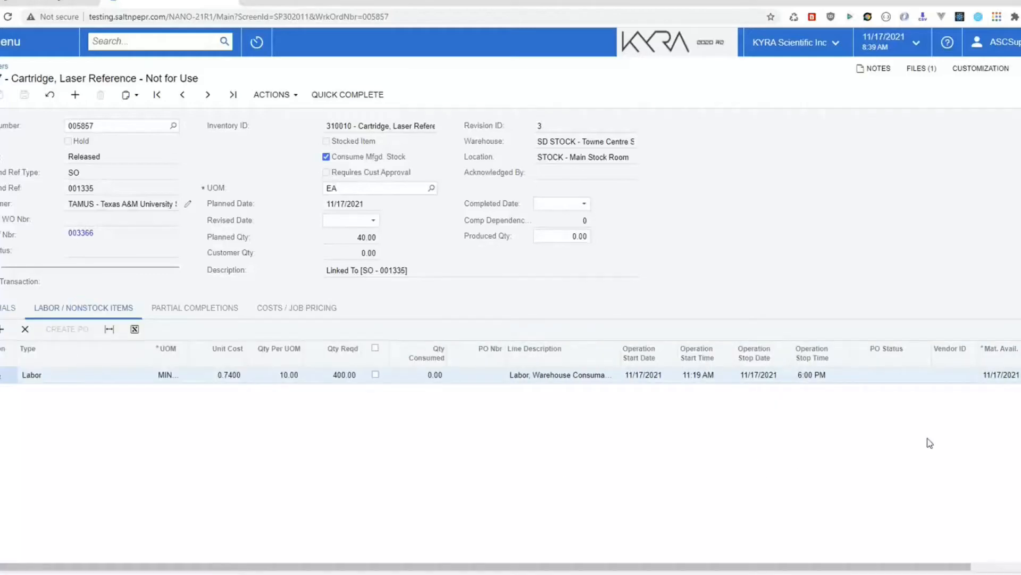
Step: Add a 'Service Contract, Wolf, Additional Year' non-stock line at 2.00 per unit, 80 required
left_click(2, 333)
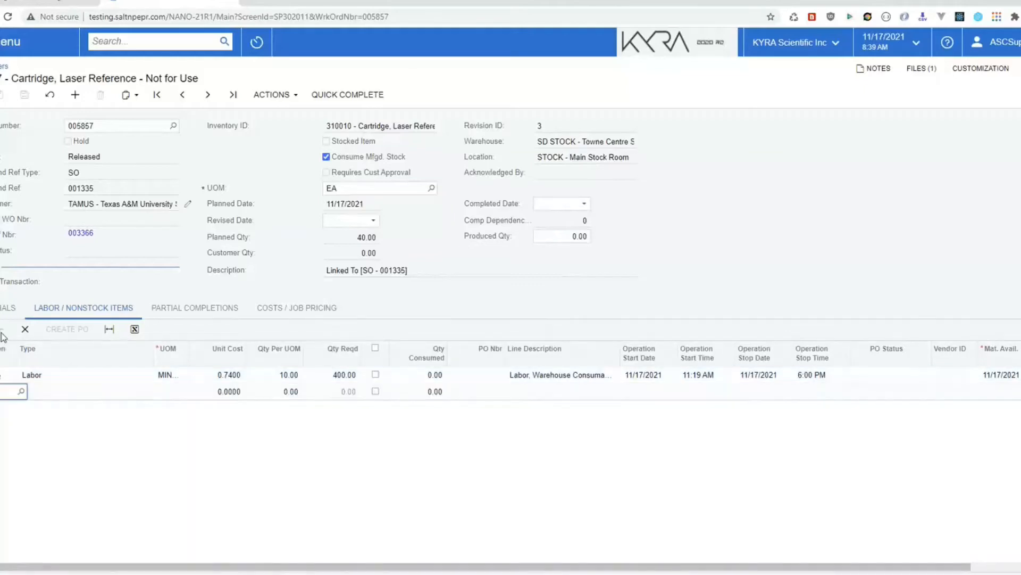
left_click(19, 392)
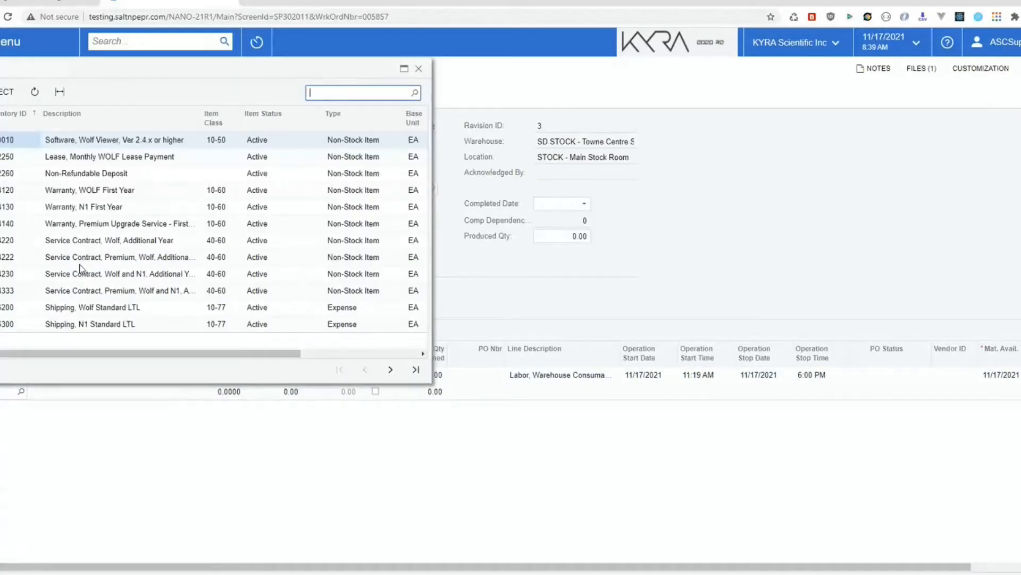
left_click(3, 242)
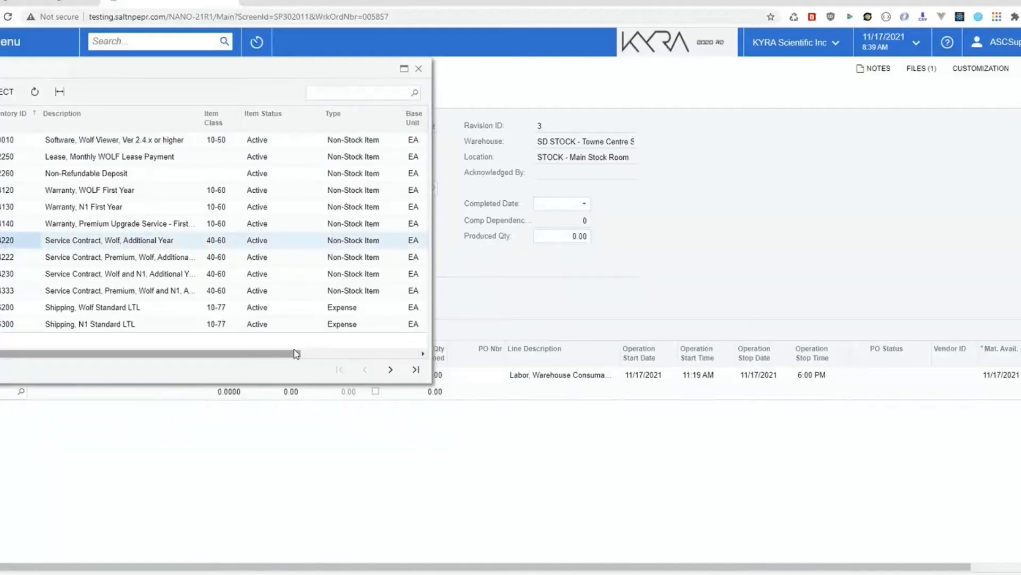
left_click(8, 92)
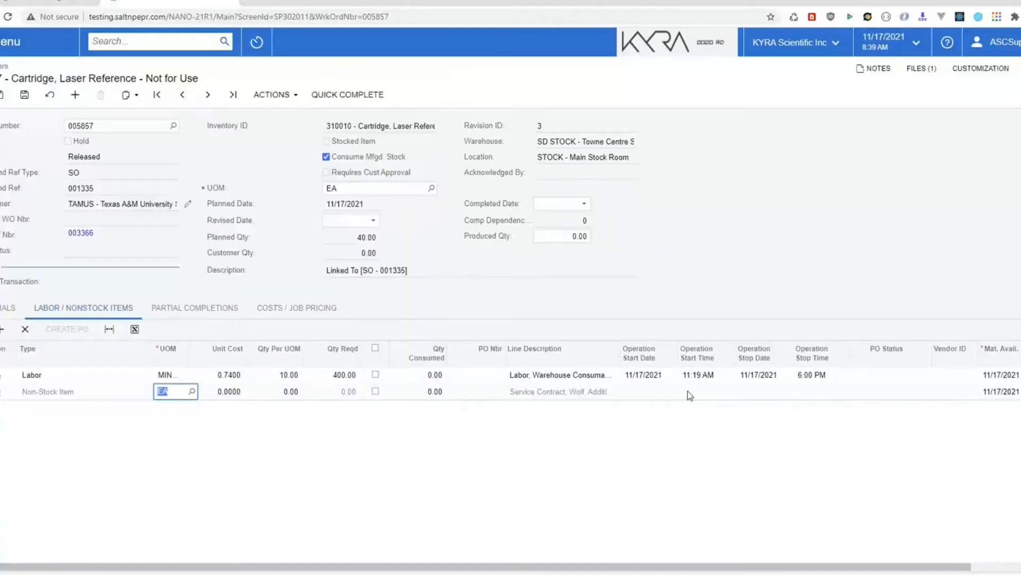
left_click(322, 395)
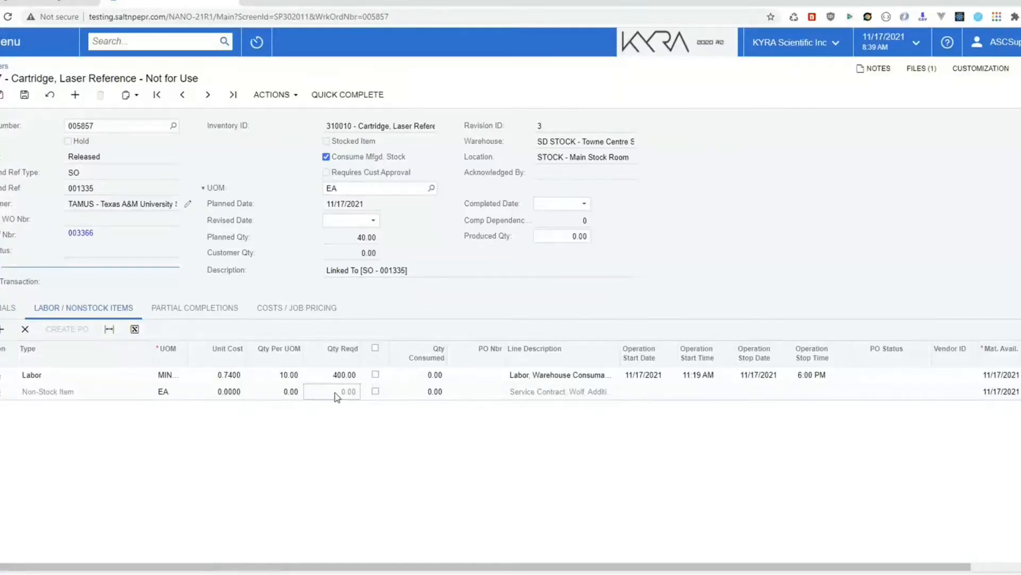
left_click(284, 393)
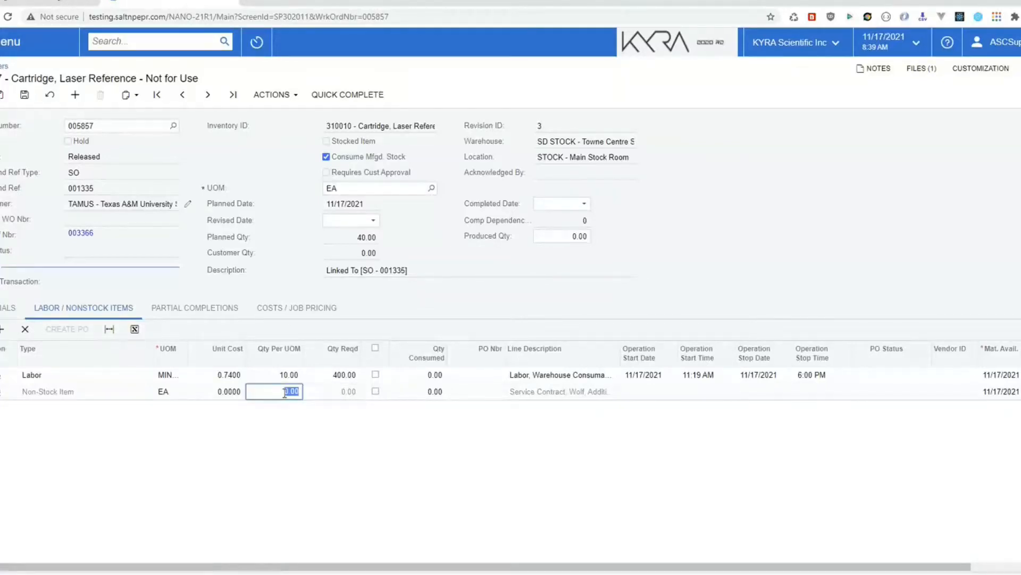
type("2")
key("Tab")
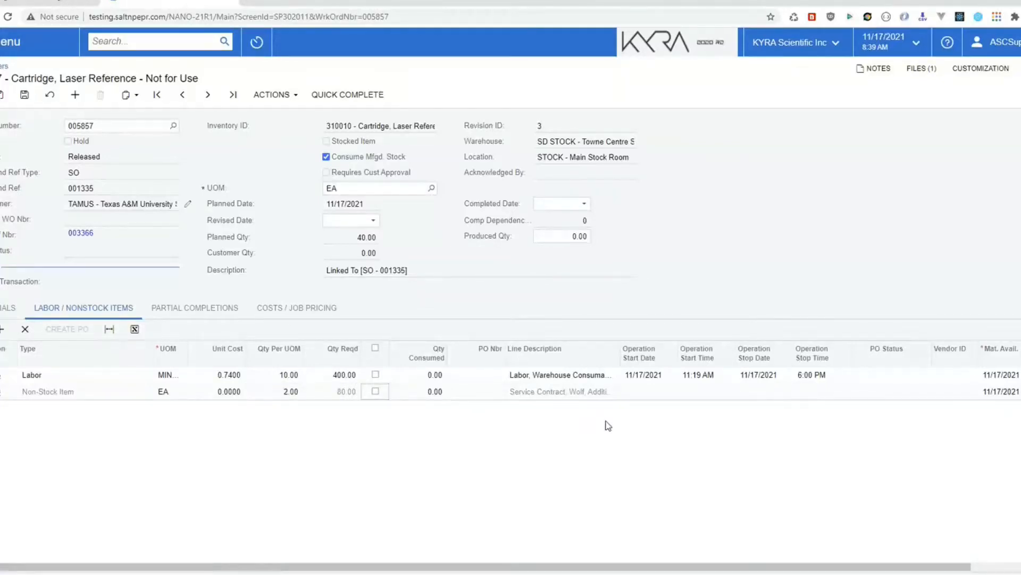
left_click(74, 137)
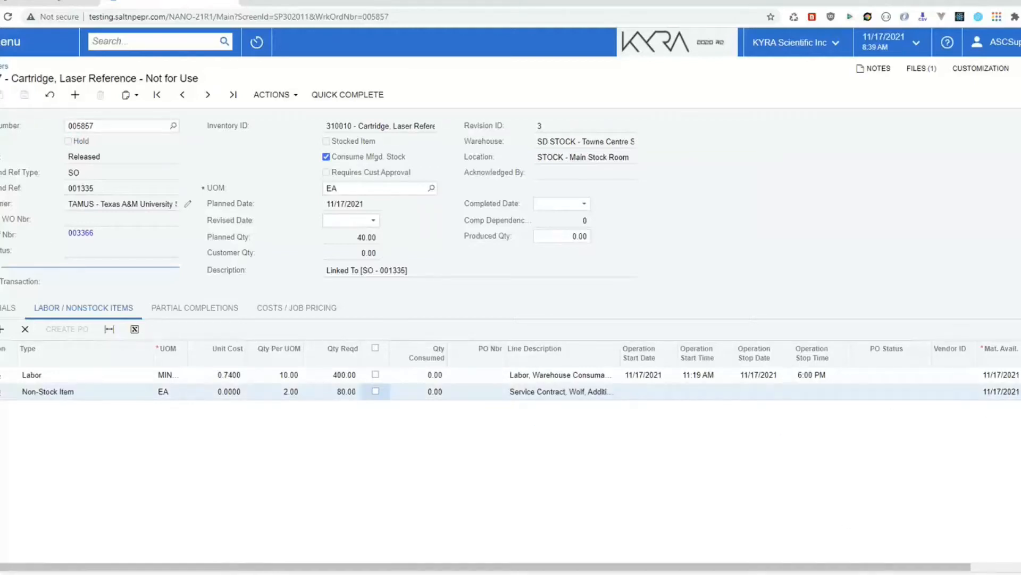
mouse_move(691, 568)
left_mouse_down()
mouse_move(773, 569)
mouse_move(690, 568)
left_mouse_up()
Step: Review the Labor and Non-Stock lines, then show costs: 29,648.15 planned, 741.20 unit cost
left_click(95, 374)
left_click(96, 390)
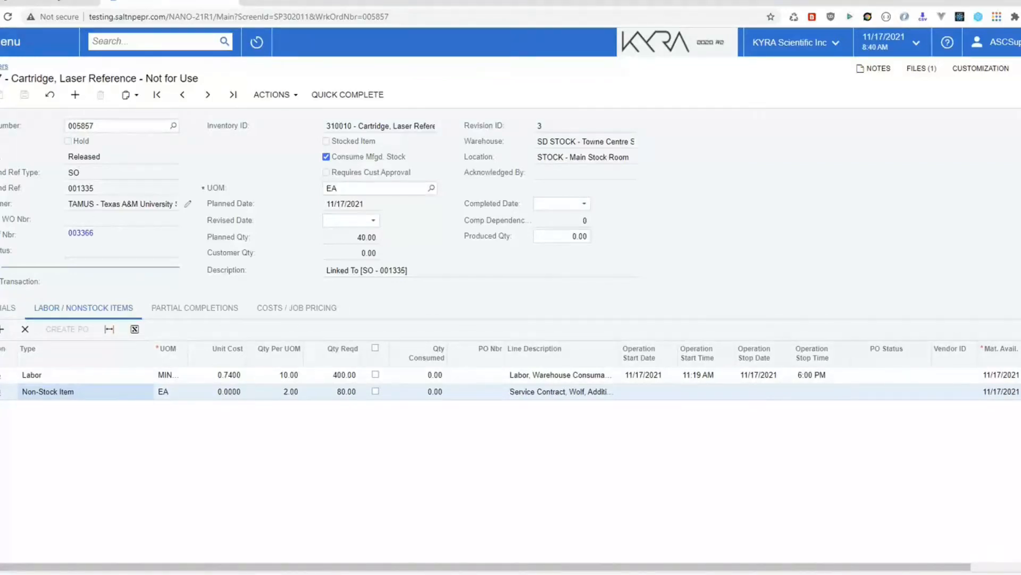
left_click(289, 311)
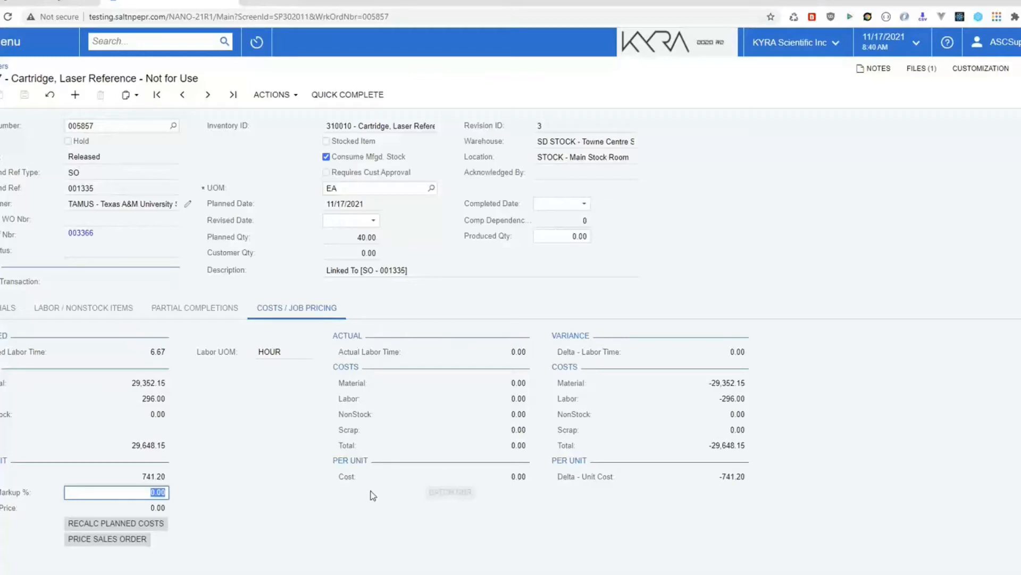
Step: Page through Prod Orders to completed work order 005818 and show its 7.40 planned cost
left_click(9, 42)
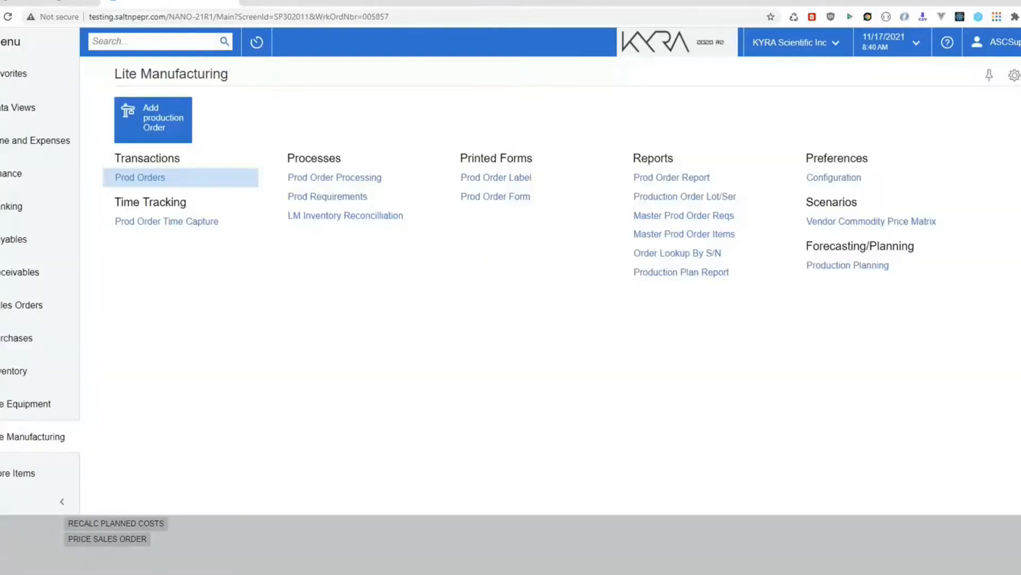
left_click(141, 180)
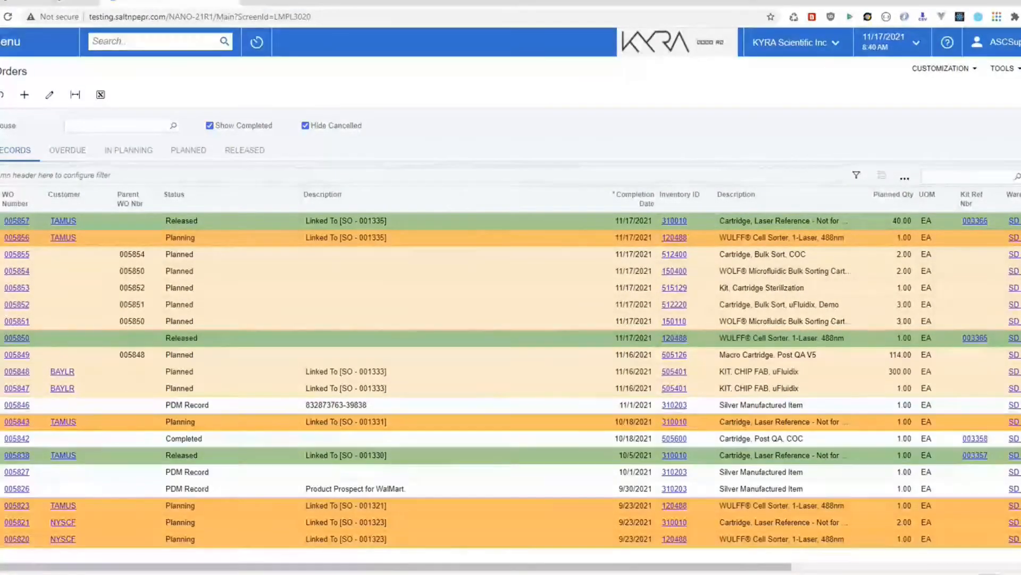
left_click(990, 574)
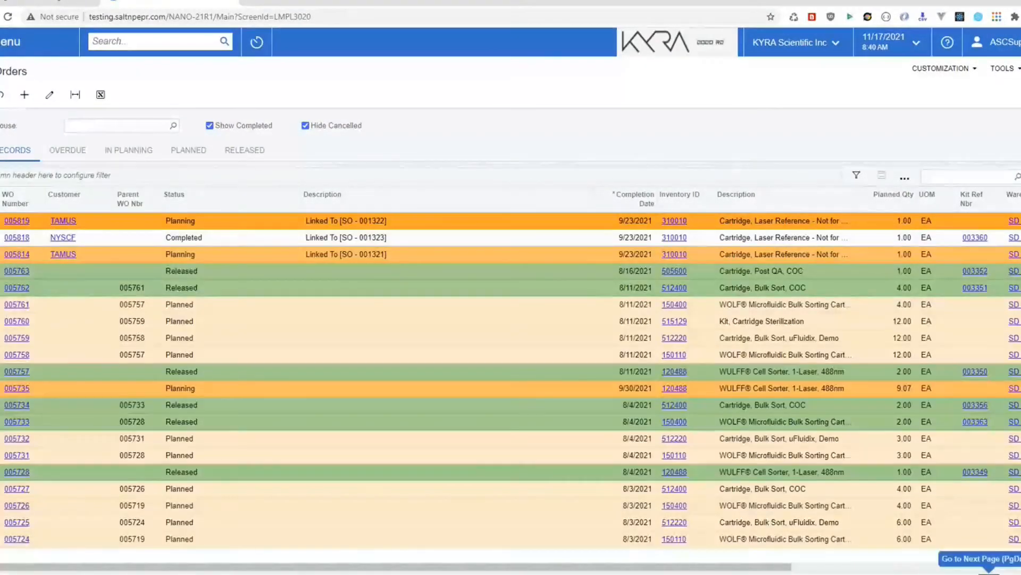
left_click(991, 573)
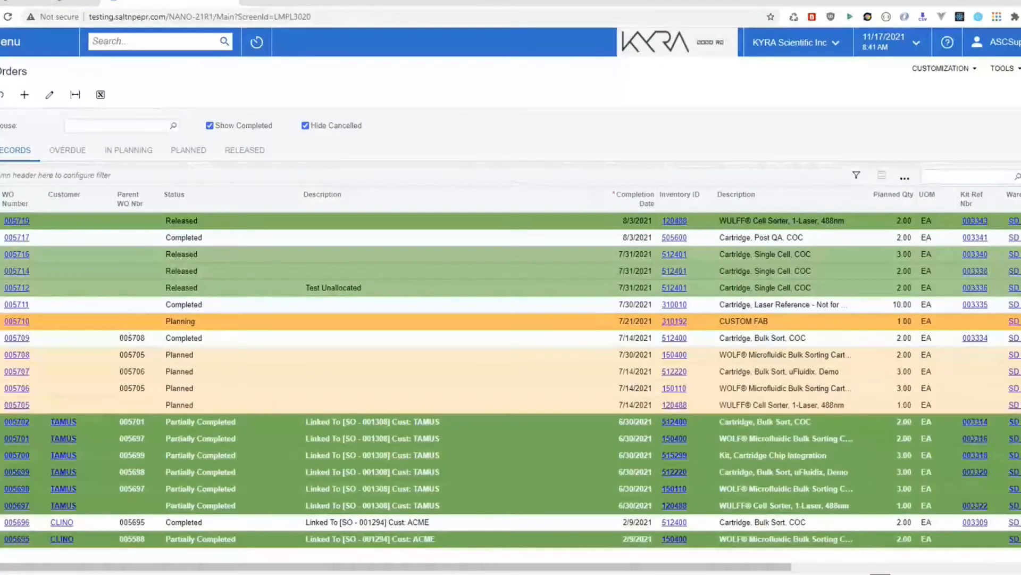
left_click(991, 573)
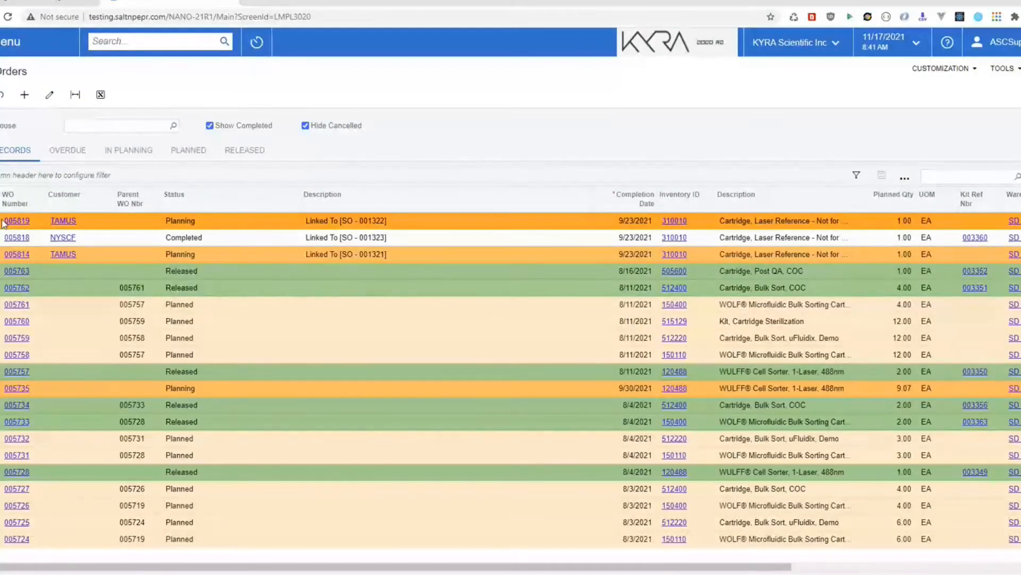
left_click(9, 239)
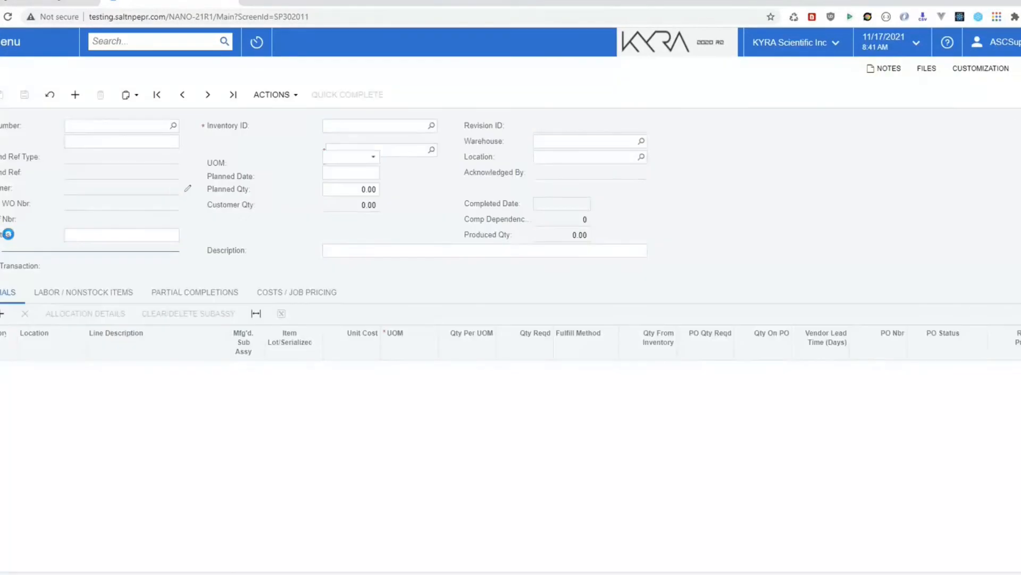
left_click(294, 308)
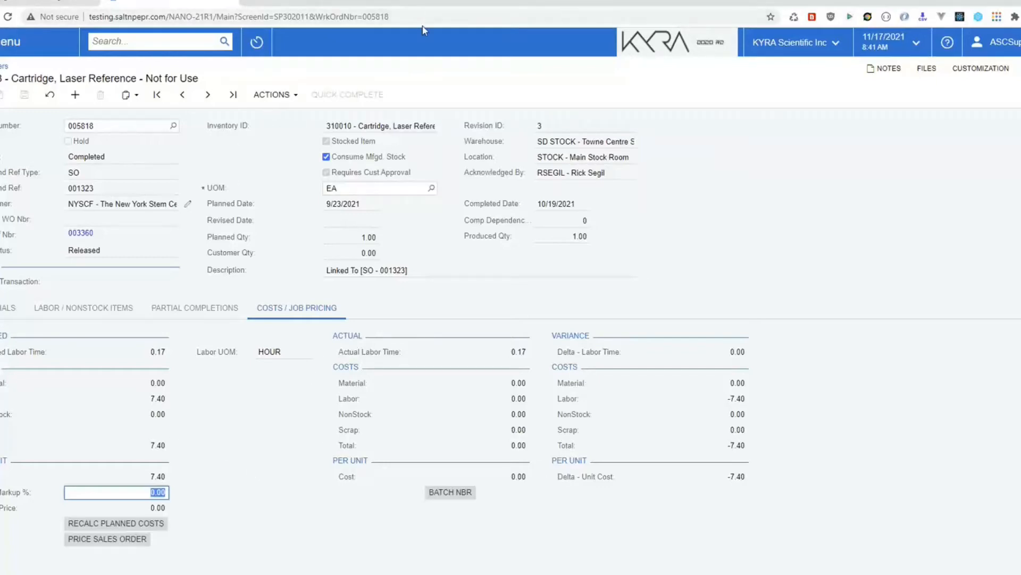
left_click(265, 94)
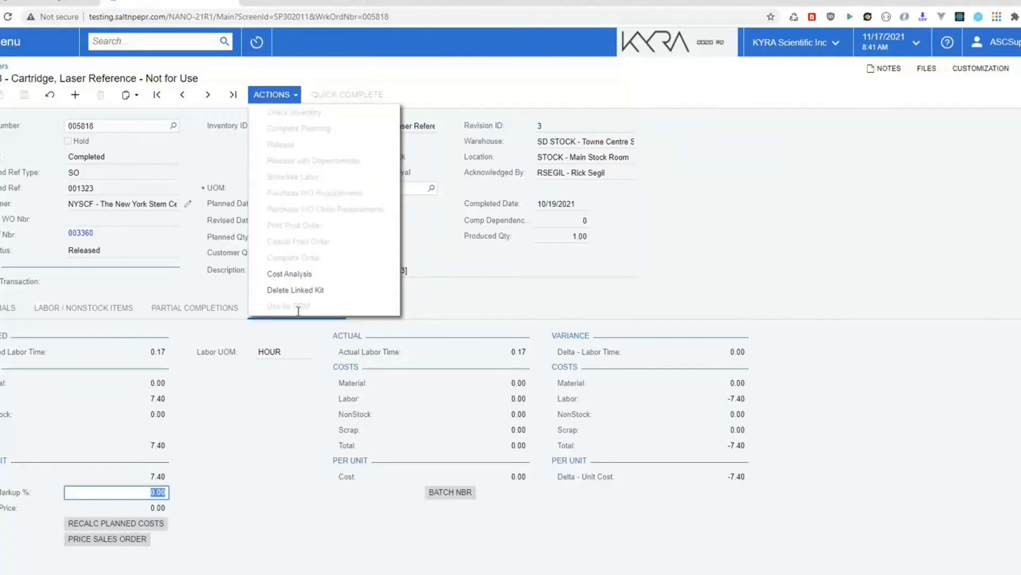
left_click(292, 277)
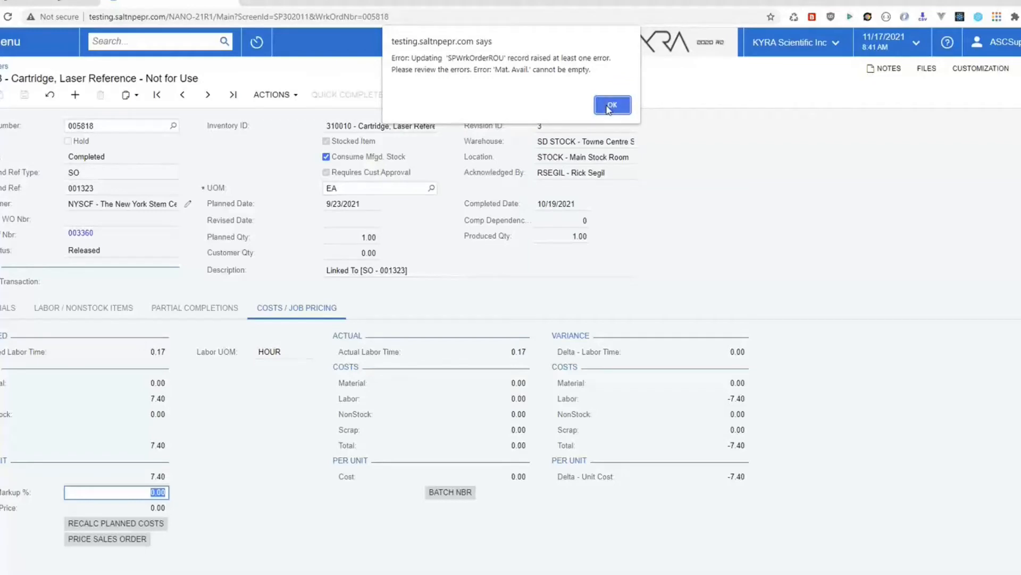
left_click(612, 106)
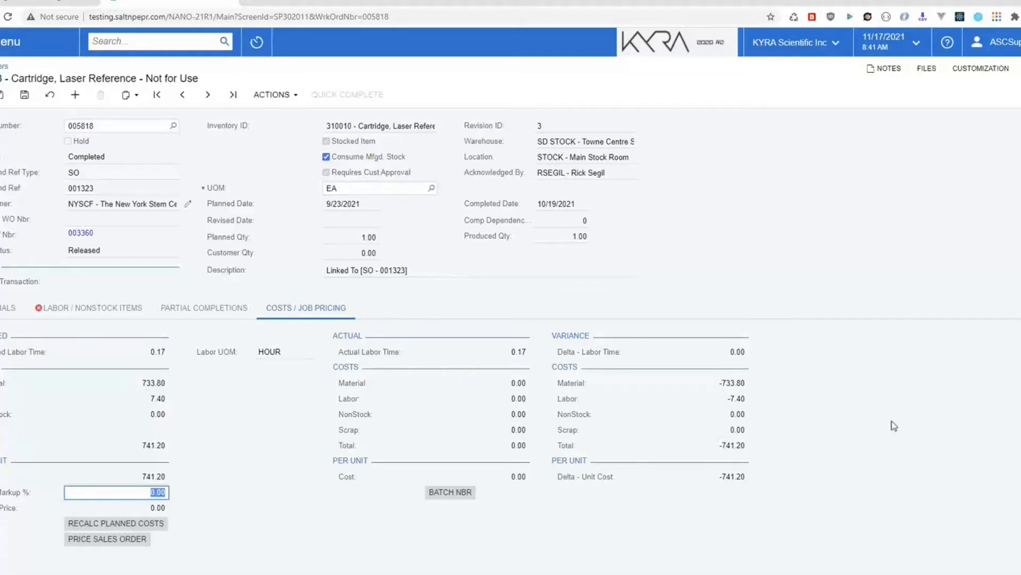
left_click(453, 493)
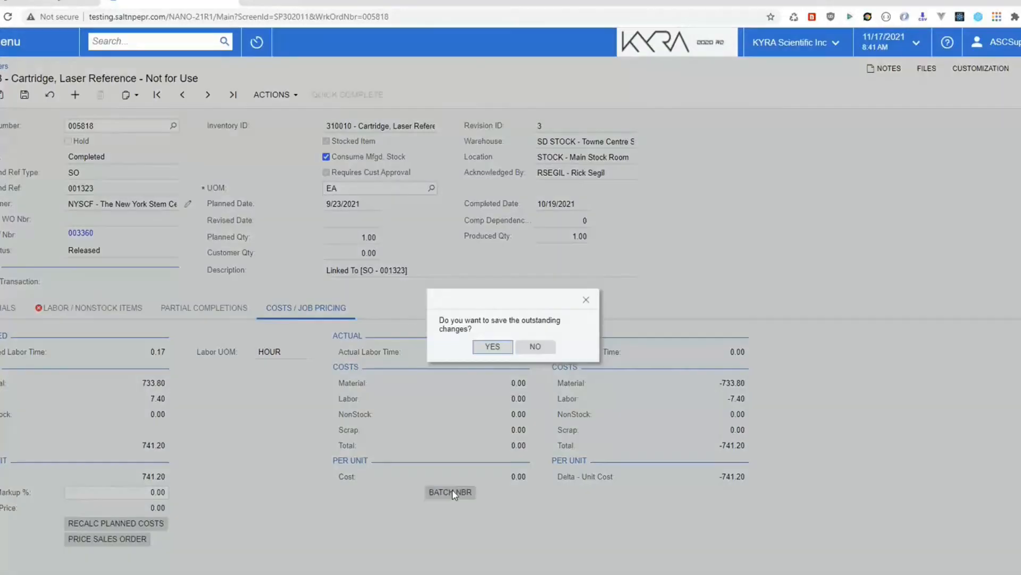
left_click(536, 347)
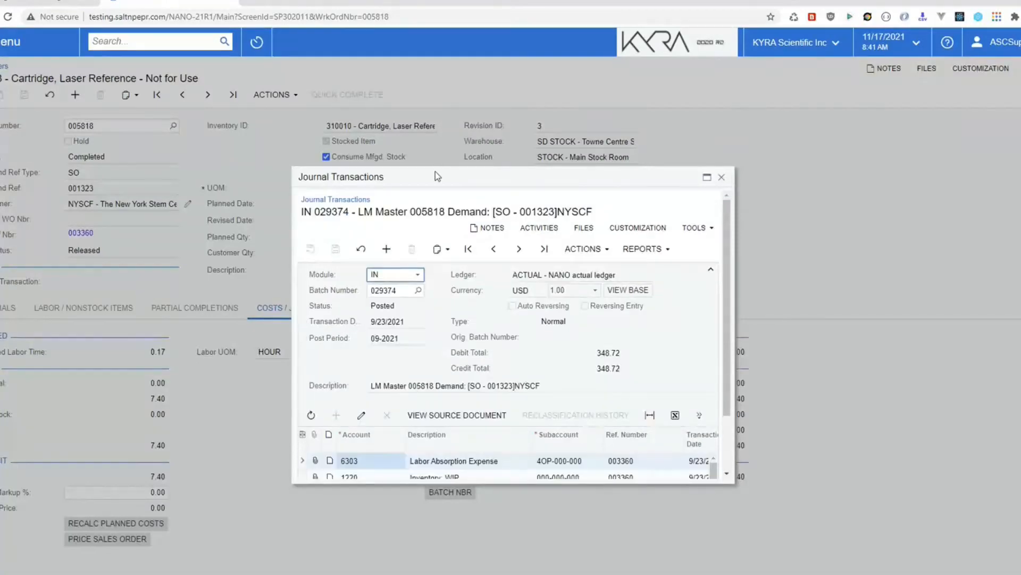
left_click_drag(435, 172, 216, 94)
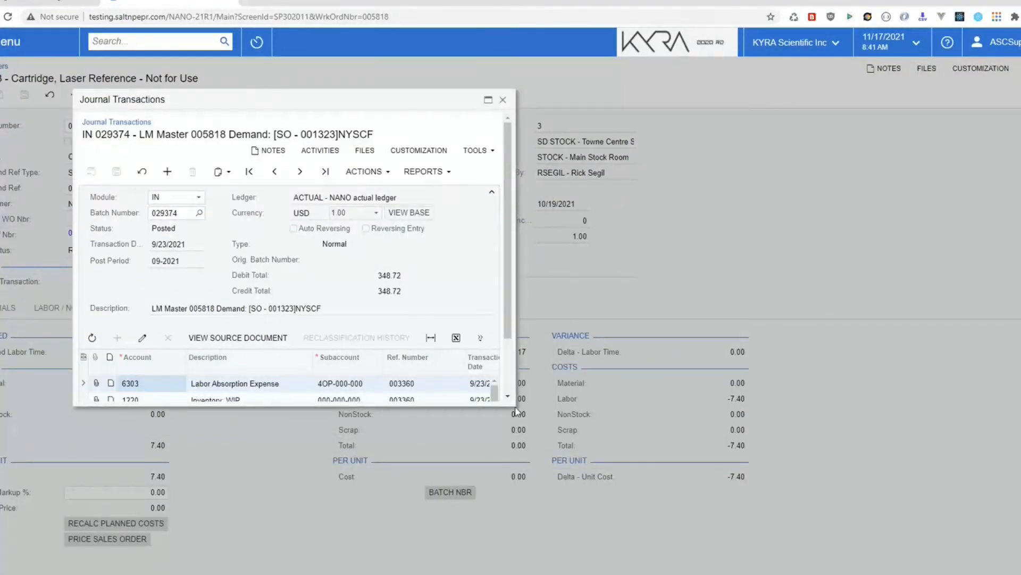
left_click_drag(516, 410, 935, 560)
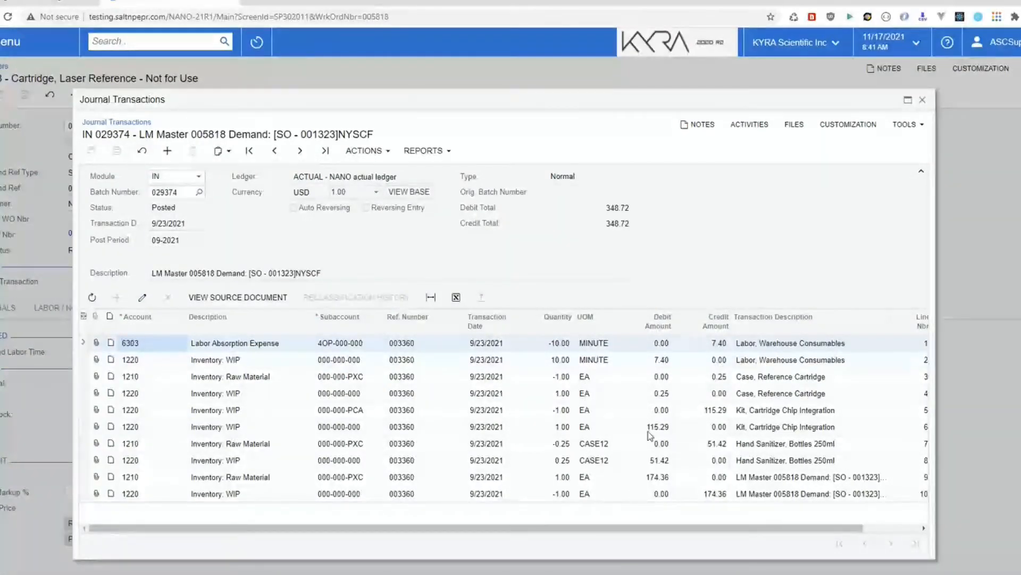
left_click_drag(886, 530, 819, 539)
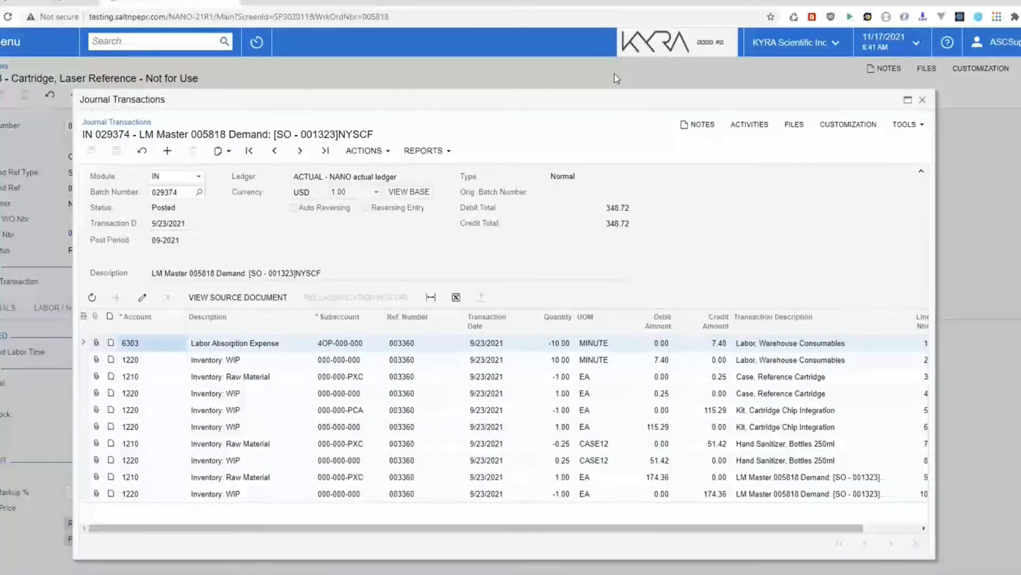
left_click_drag(608, 99, 566, 85)
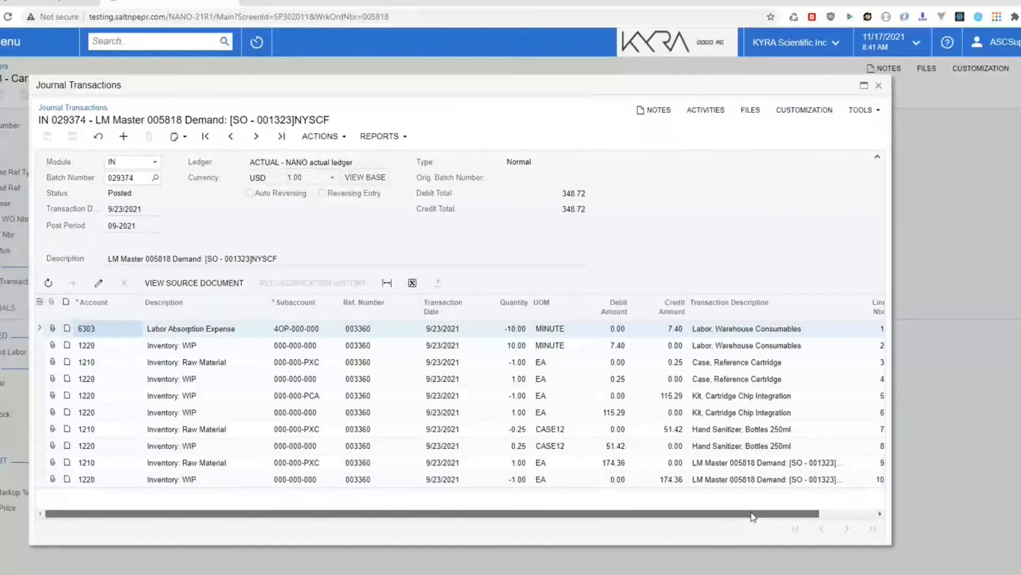
left_click_drag(753, 515, 660, 518)
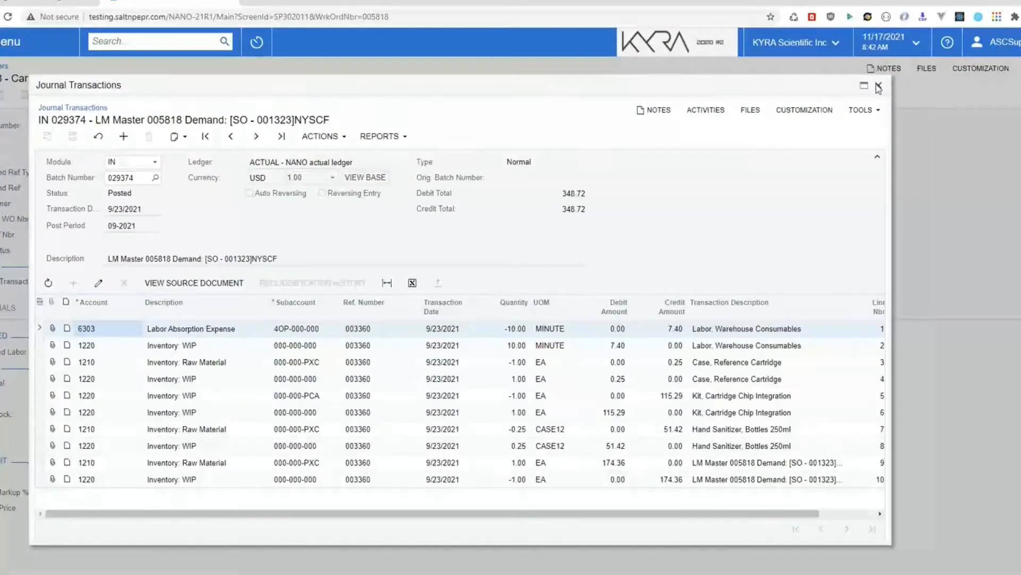
left_click(879, 85)
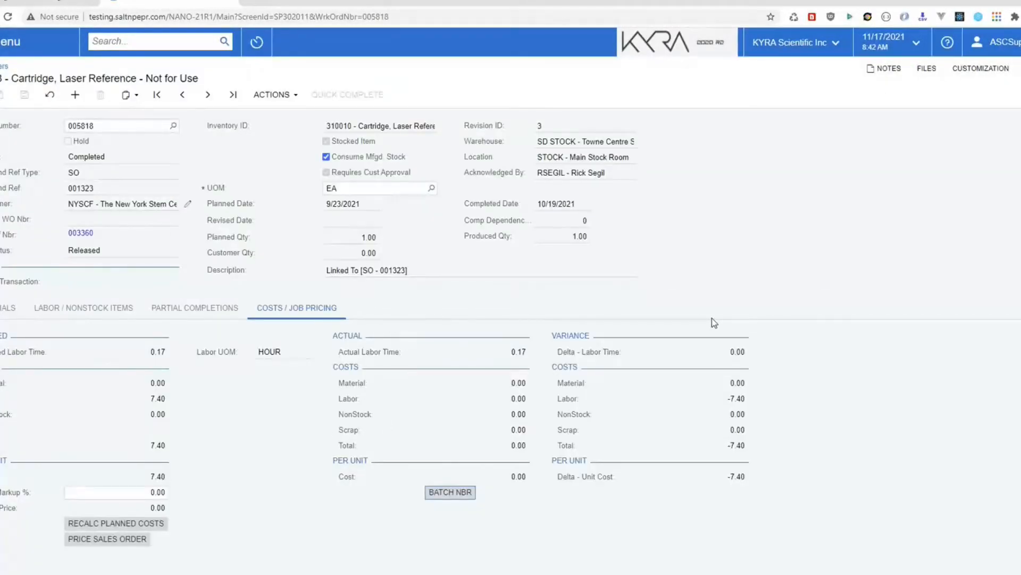
Step: Check work order 005818's partial completions, then go back to the production orders list
left_click(195, 310)
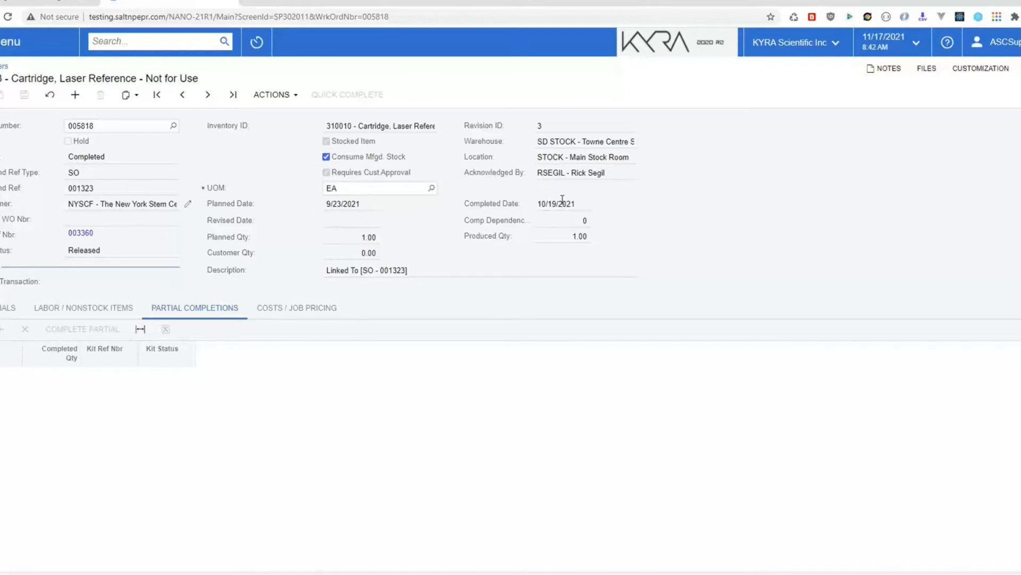
left_click(3, 66)
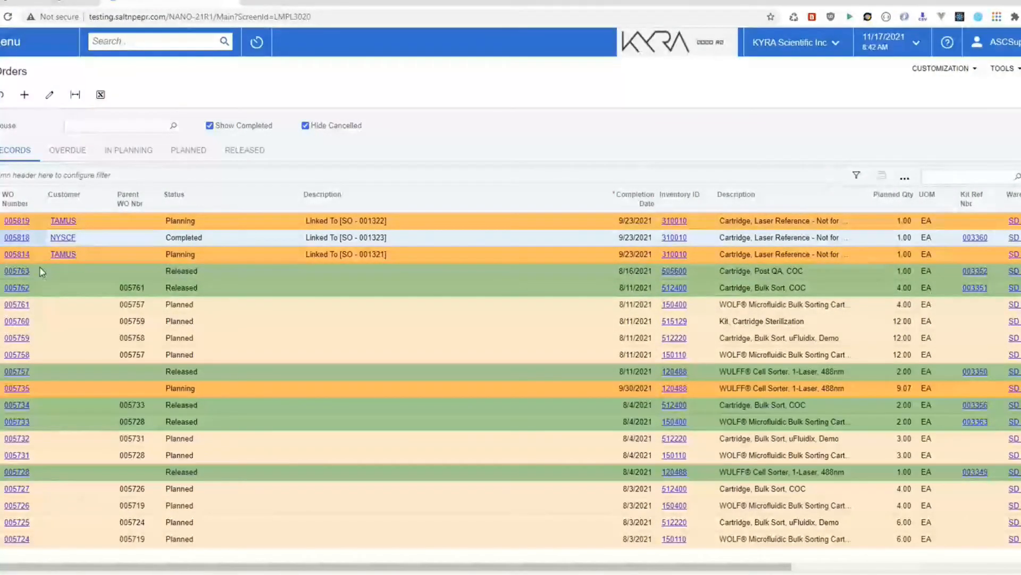
Step: Set work order 005763's produced quantity to 1, completed 11/18/2021, and save
left_click(24, 271)
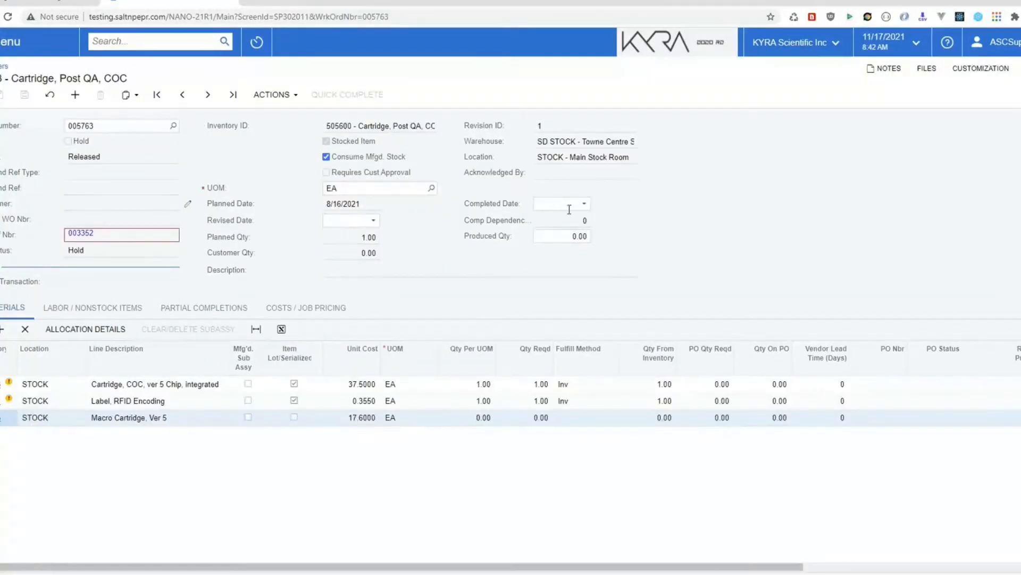
left_click(566, 238)
type("1")
left_click(586, 206)
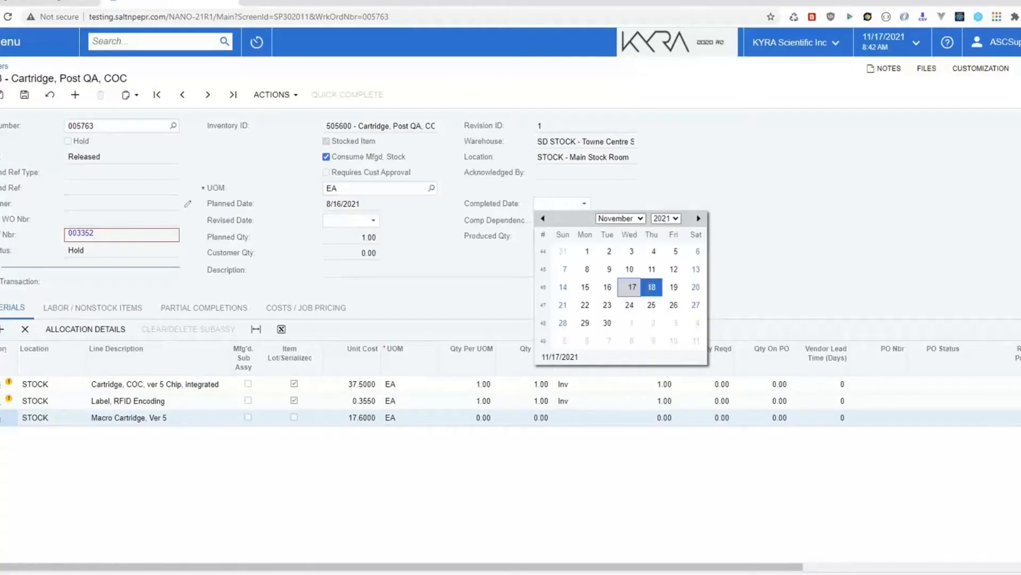
left_click(651, 287)
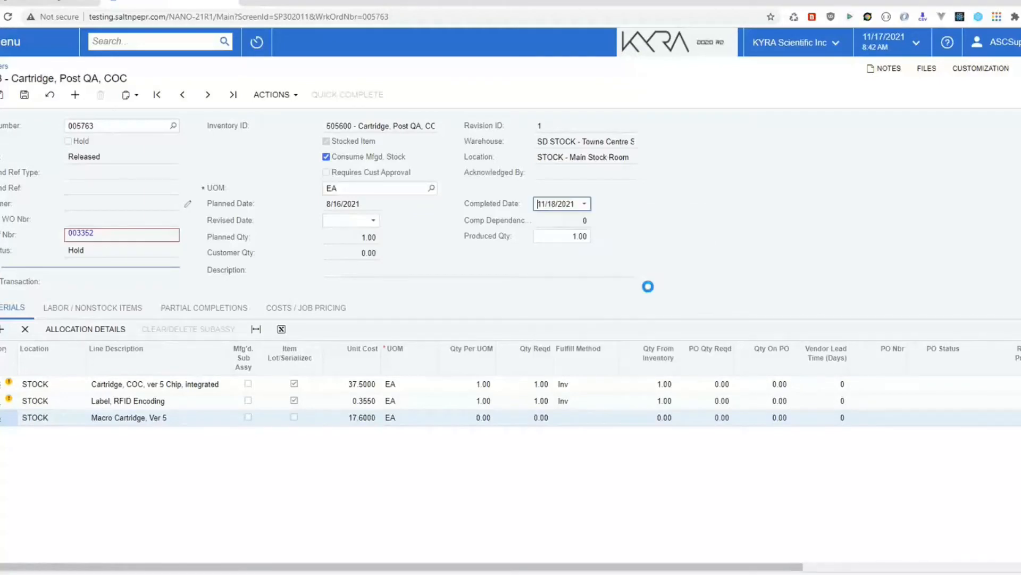
left_click(25, 95)
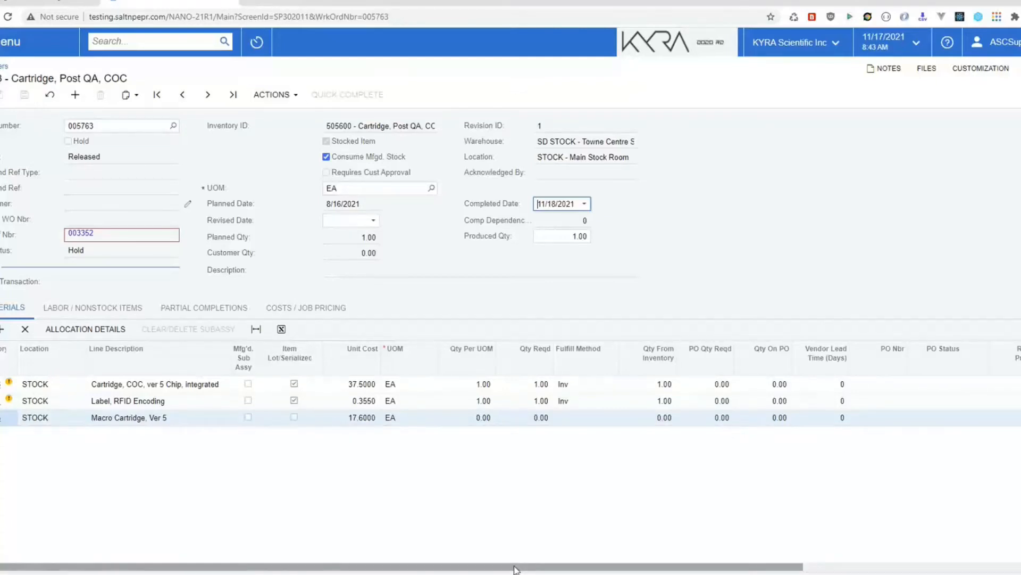
Step: Enter 2 as the consumed quantity on the first material line
left_click_drag(571, 566, 797, 567)
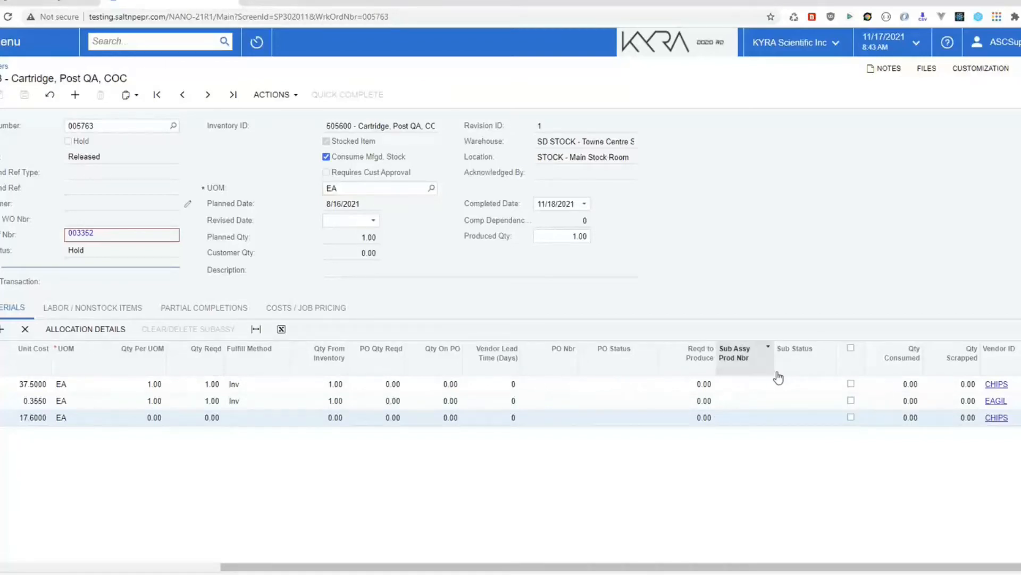
left_click(888, 384)
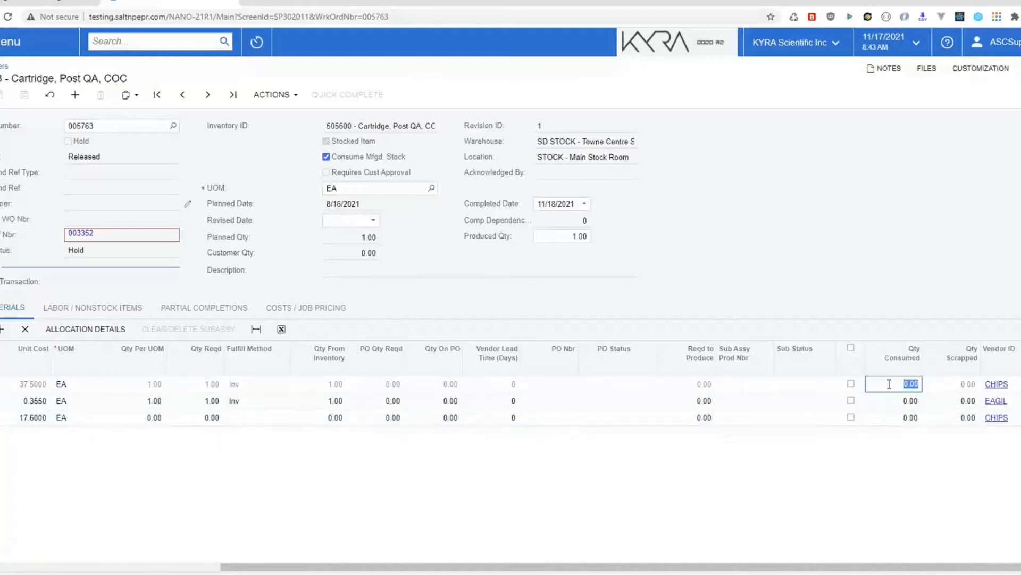
type("2")
key("Return")
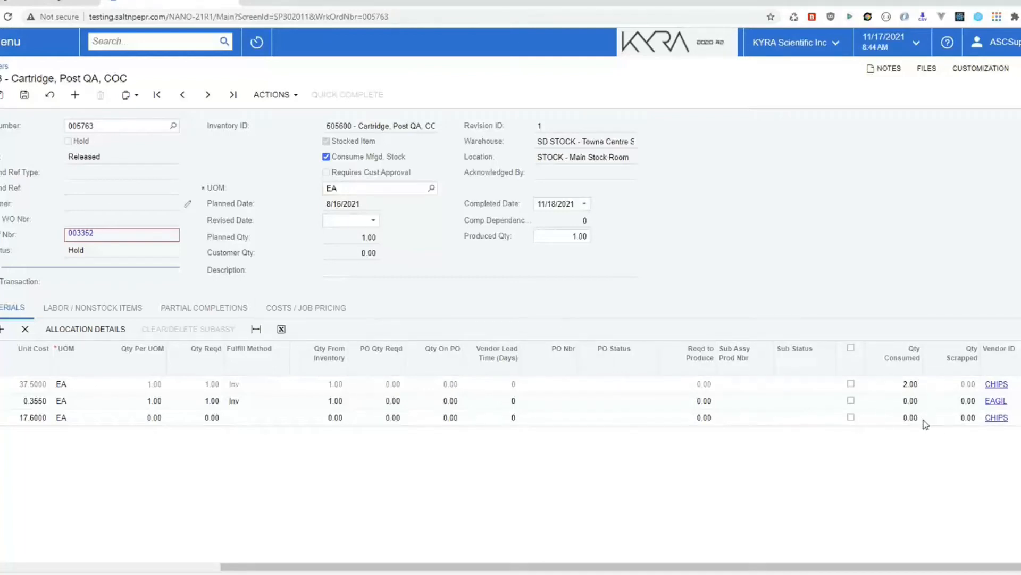
Step: Mark all three material lines of production order 005763, save, and open Lite Manufacturing
left_click(851, 350)
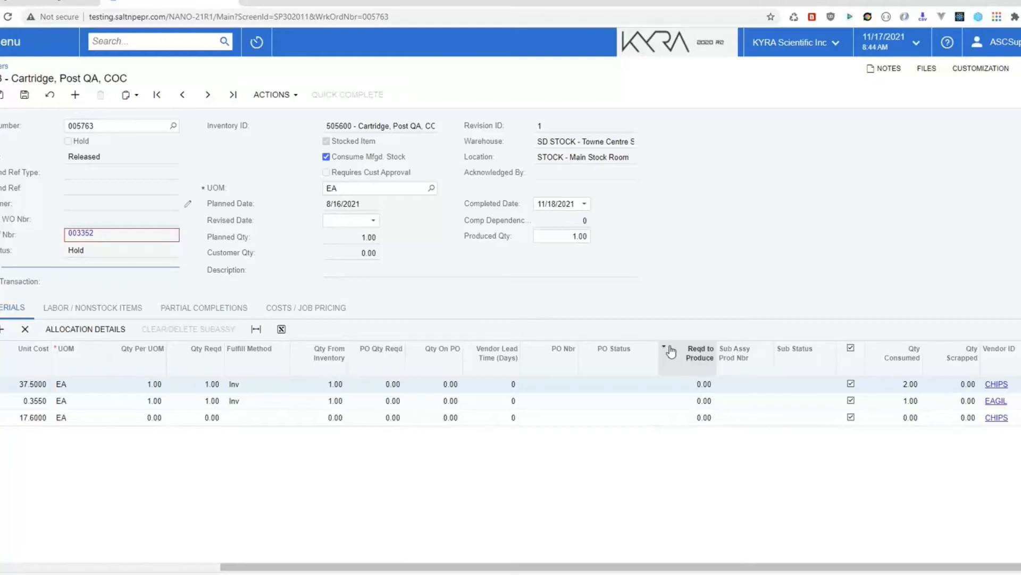
left_click(30, 100)
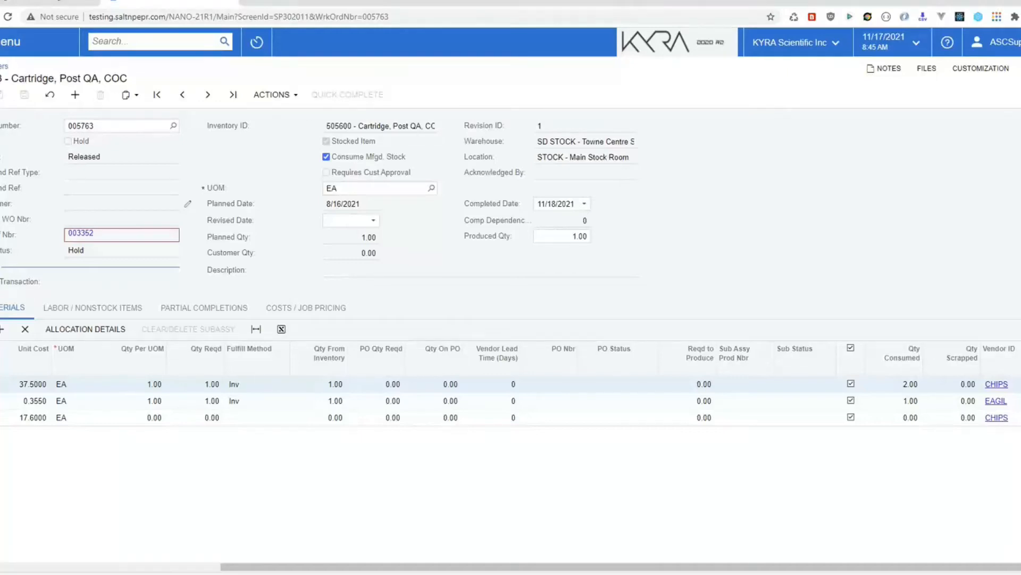
left_click(9, 42)
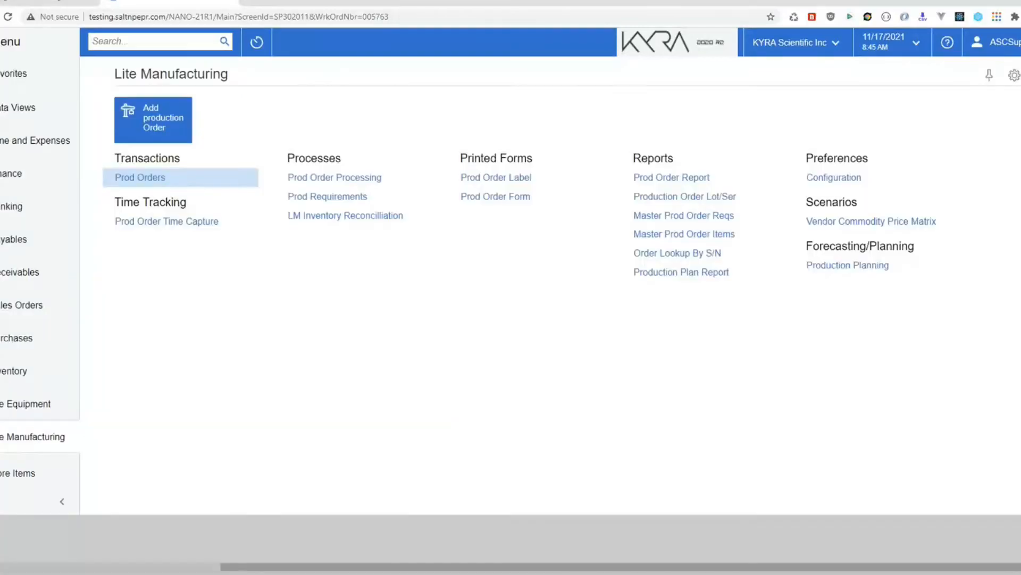
Step: Open Prod Order Processing and set its action to Release
left_click(319, 183)
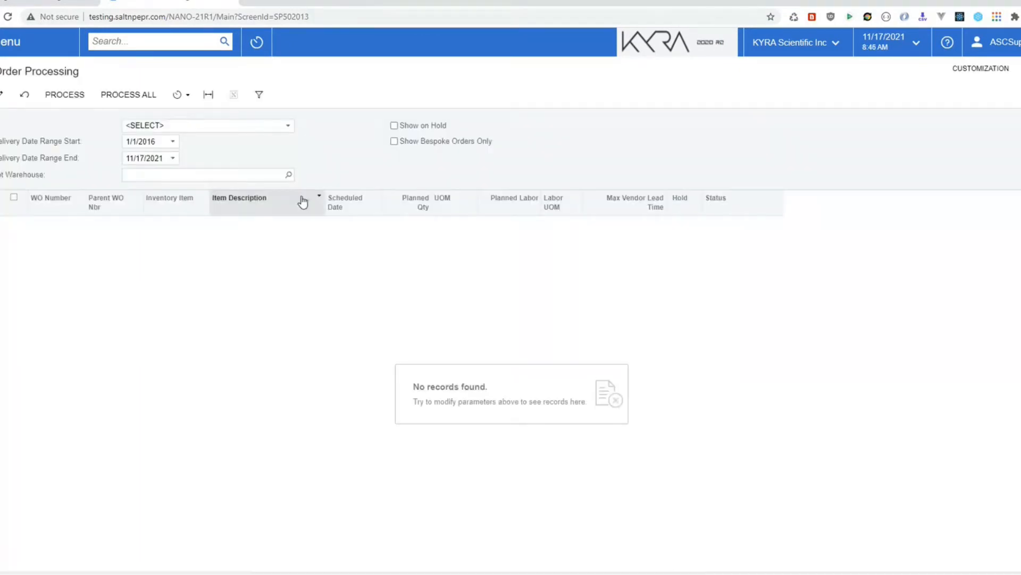
left_click(287, 126)
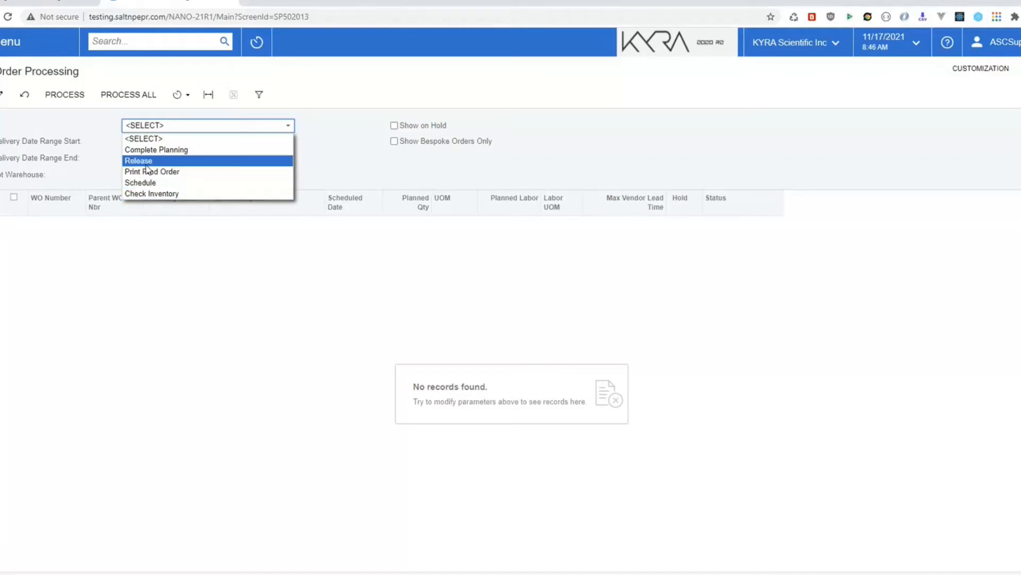
left_click(173, 162)
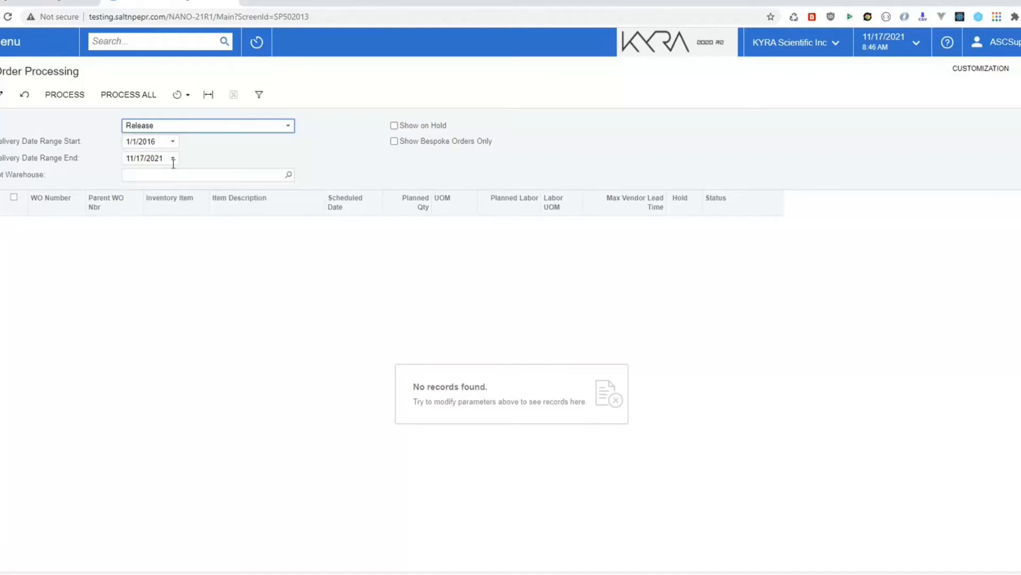
left_click(284, 174)
Step: Filter to the SD STOCK warehouse and release work order 005598, then return to Lite Manufacturing
left_click(288, 174)
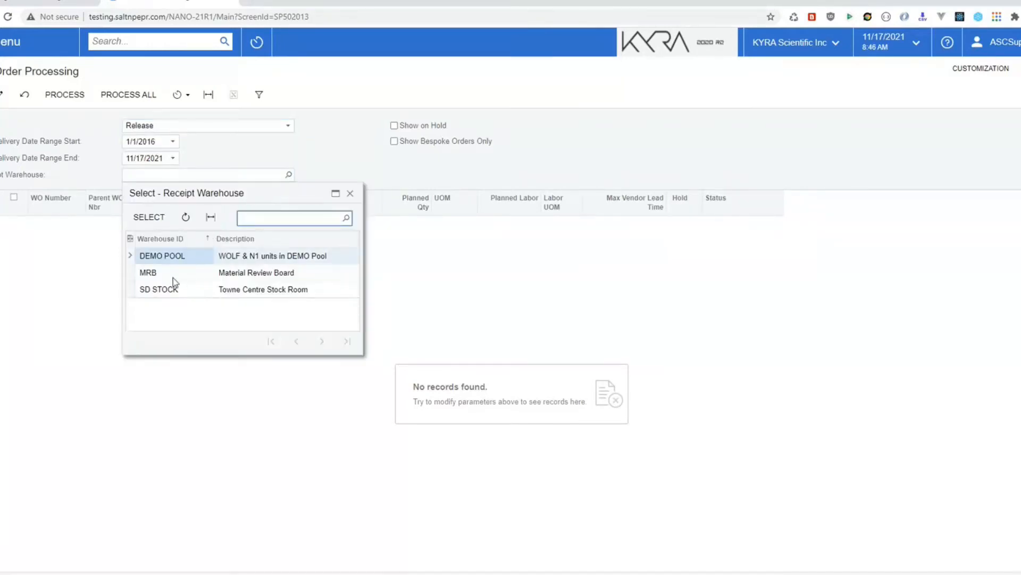
left_click(166, 294)
left_click(149, 217)
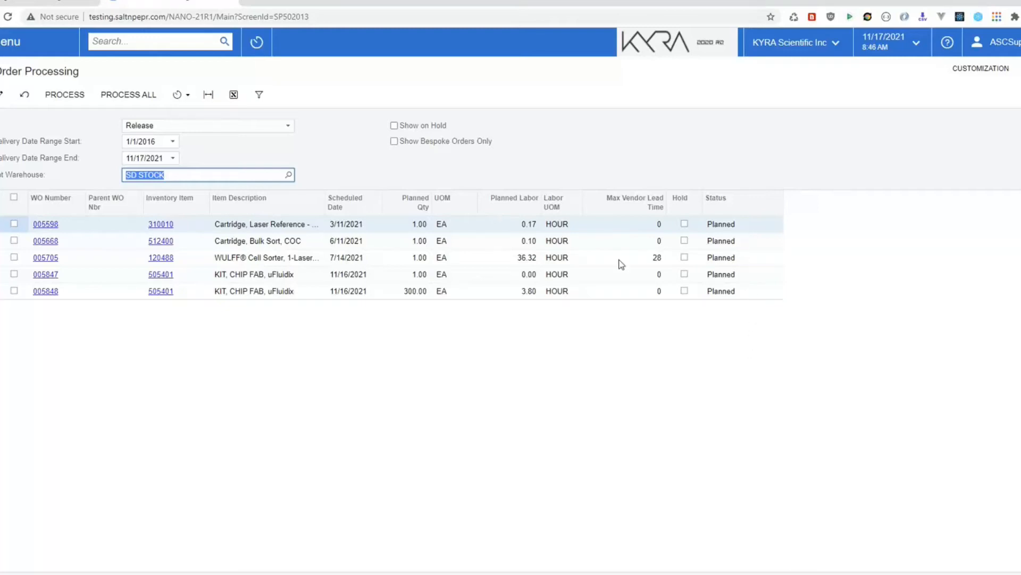
left_click(14, 224)
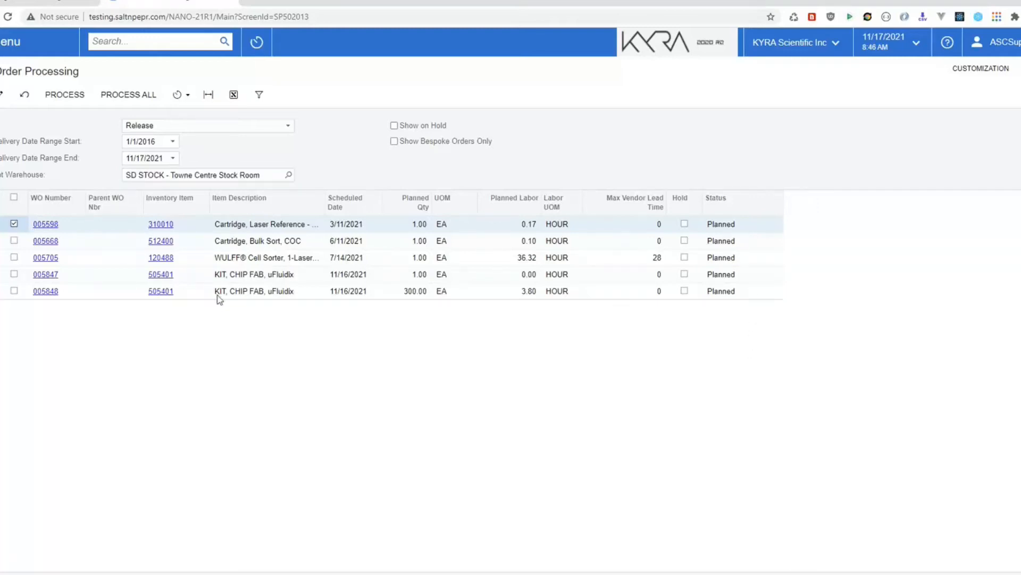
left_click(56, 98)
left_click(4, 42)
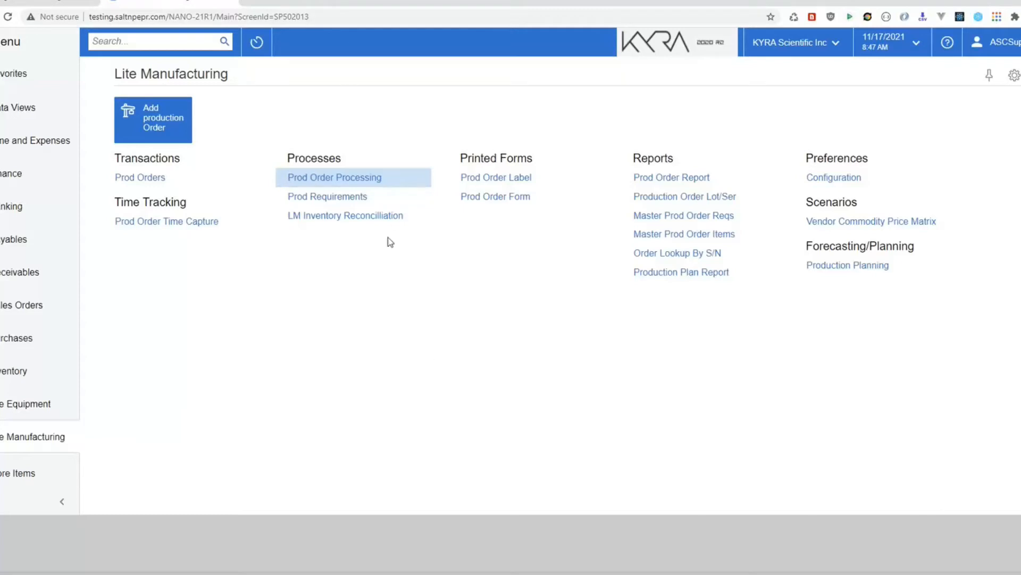
Step: Open Prod Requirements, leaving the unsaved page, and filter to the SD STOCK warehouse
left_click(306, 197)
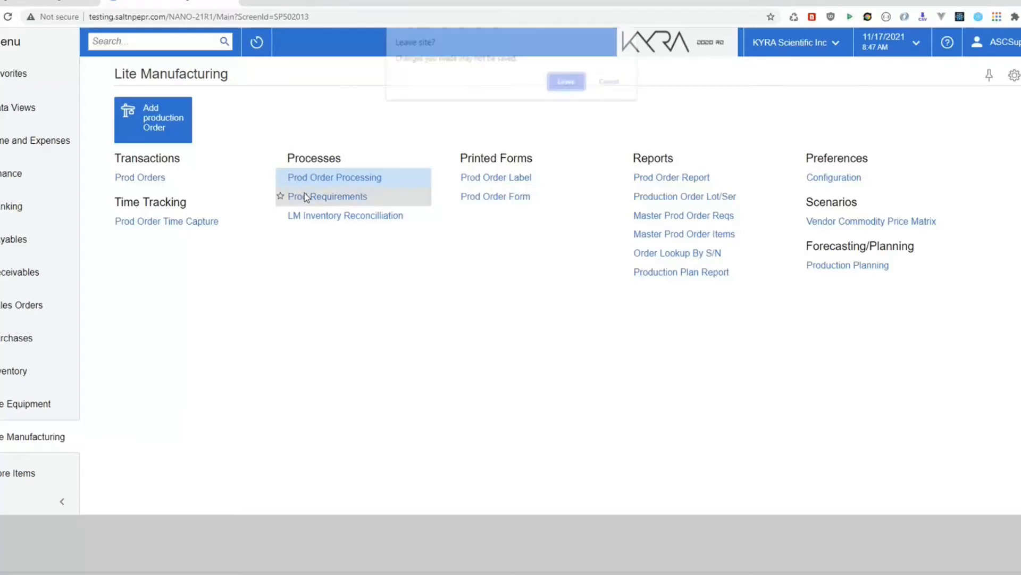
left_click(565, 83)
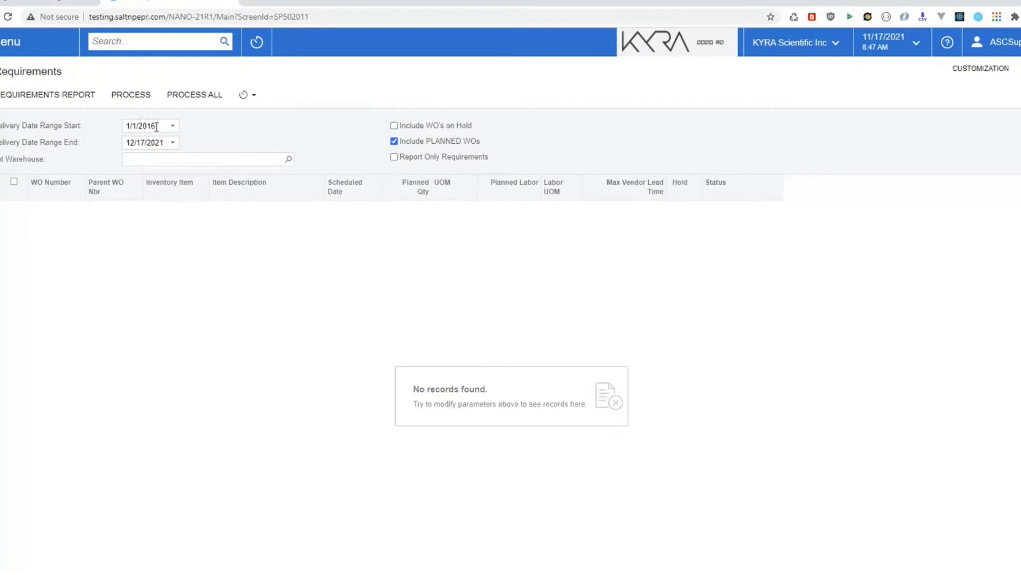
left_click(289, 160)
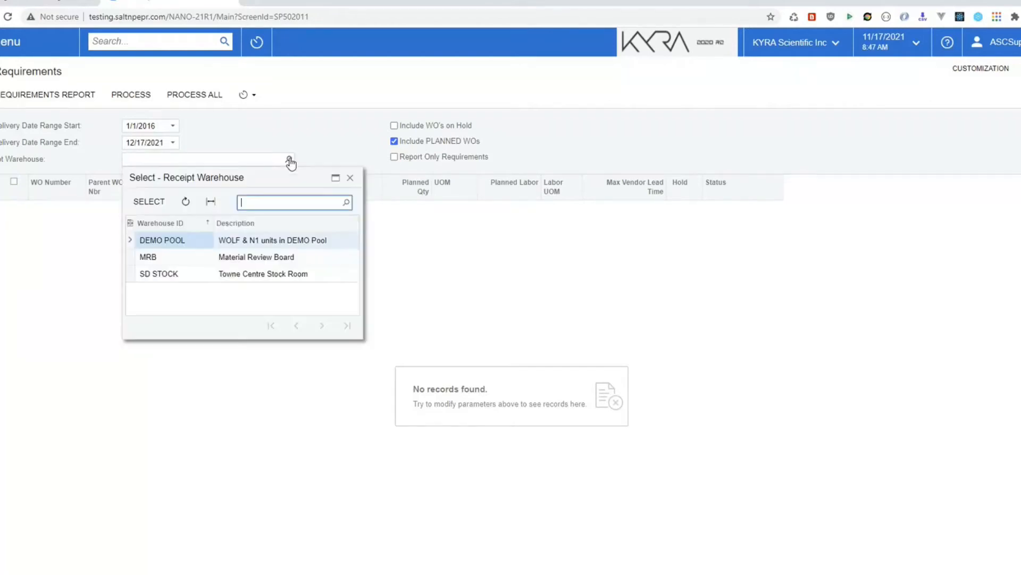
left_click(176, 278)
left_click(149, 202)
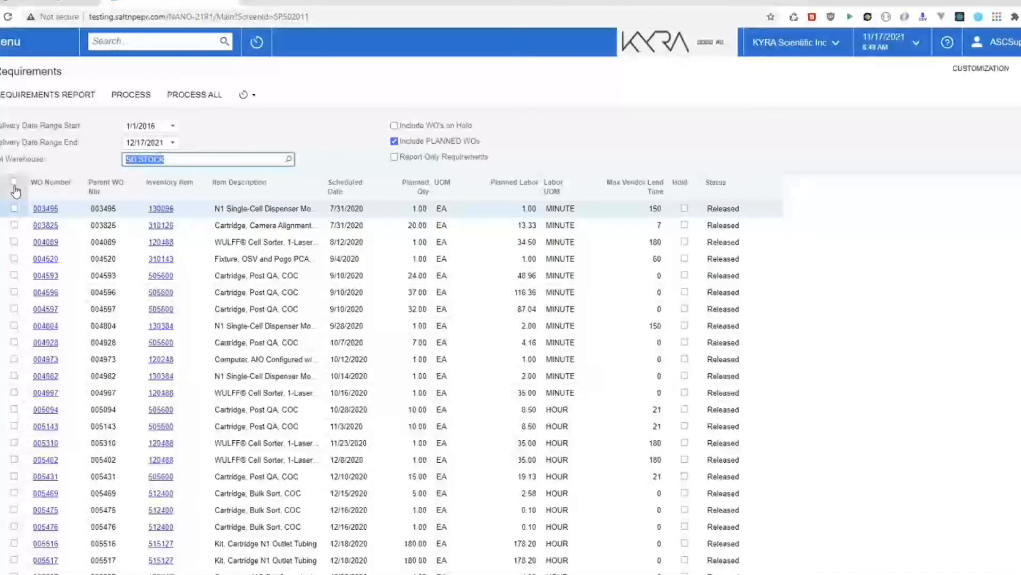
Step: Mark the ten work orders from 003495 through 004973
left_click(13, 208)
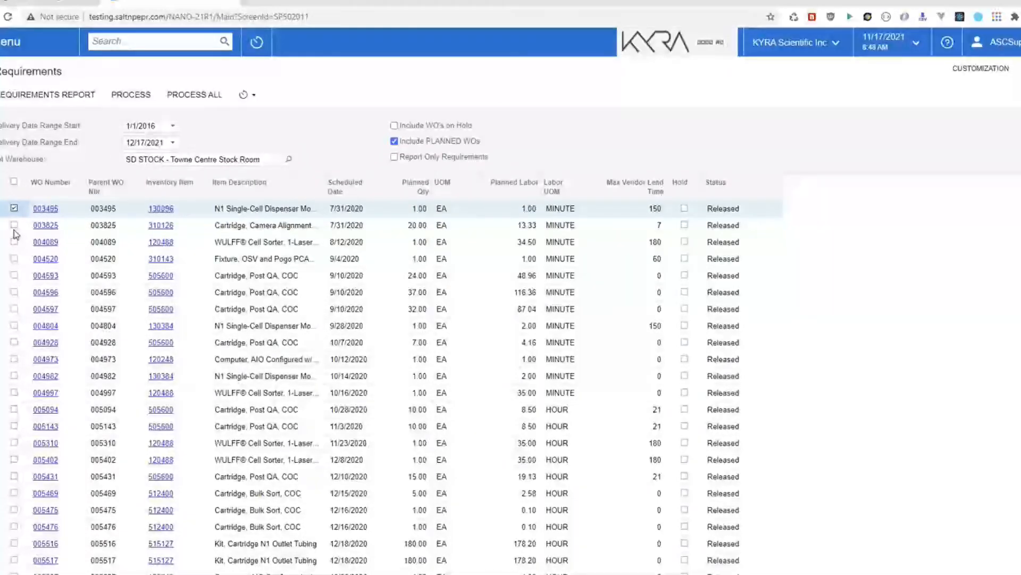
left_click(14, 225)
left_click(14, 242)
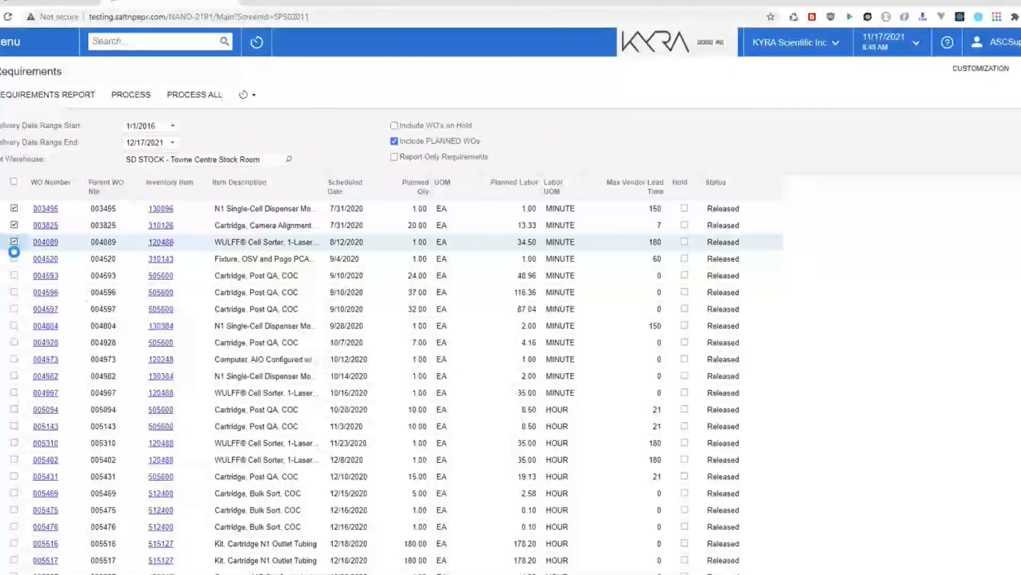
left_click(13, 258)
left_click(14, 275)
left_click(14, 292)
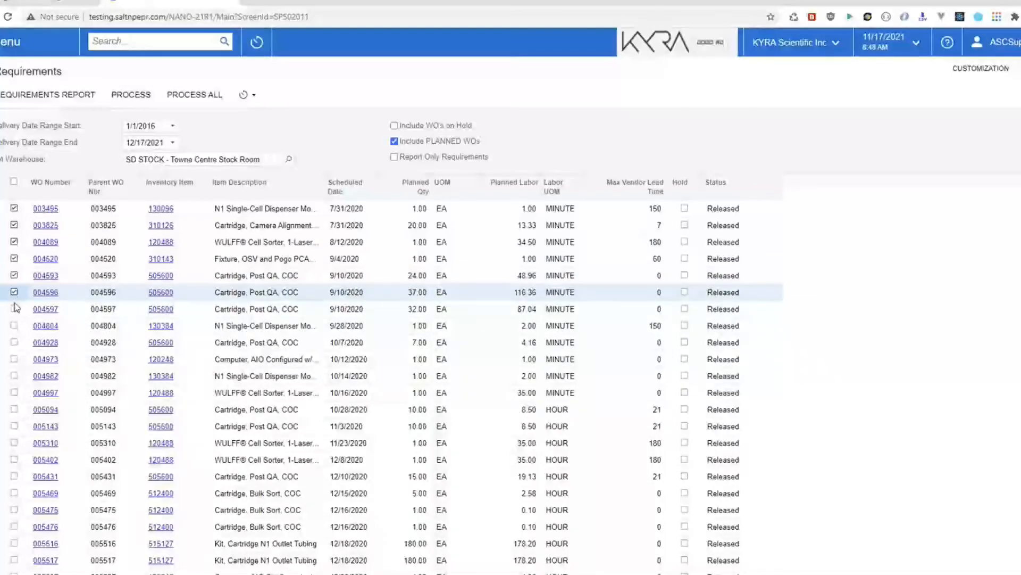
left_click(14, 309)
left_click(14, 325)
left_click(14, 342)
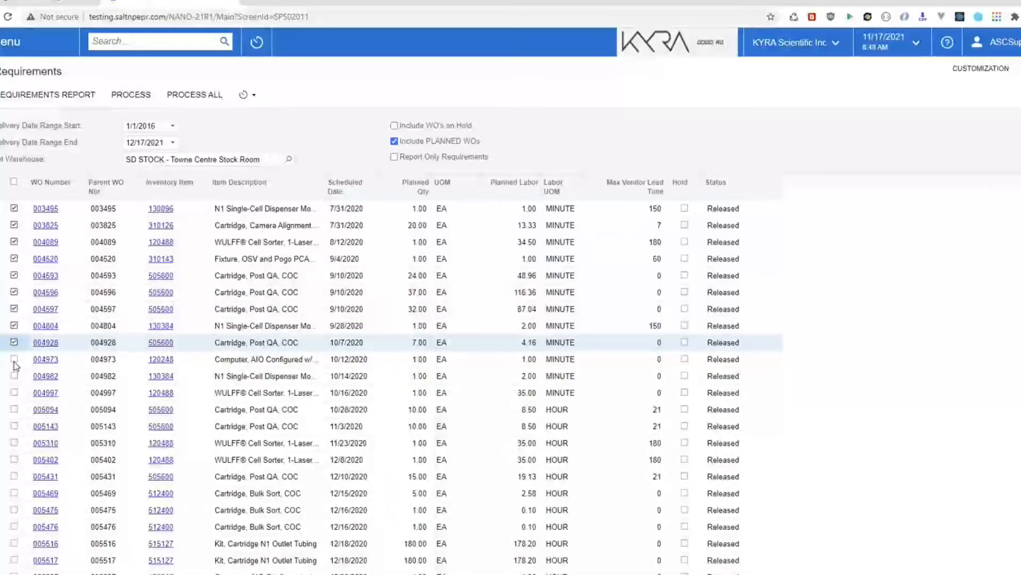
left_click(14, 359)
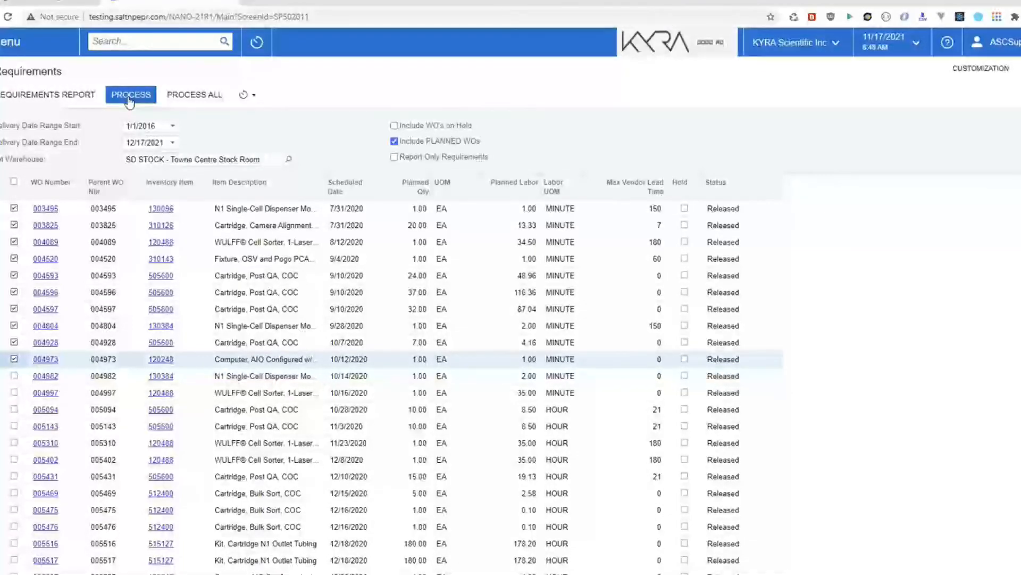
Step: Generate a requirements-only aggregated purchased material report for the marked orders, review it, and return to the grid
left_click(20, 96)
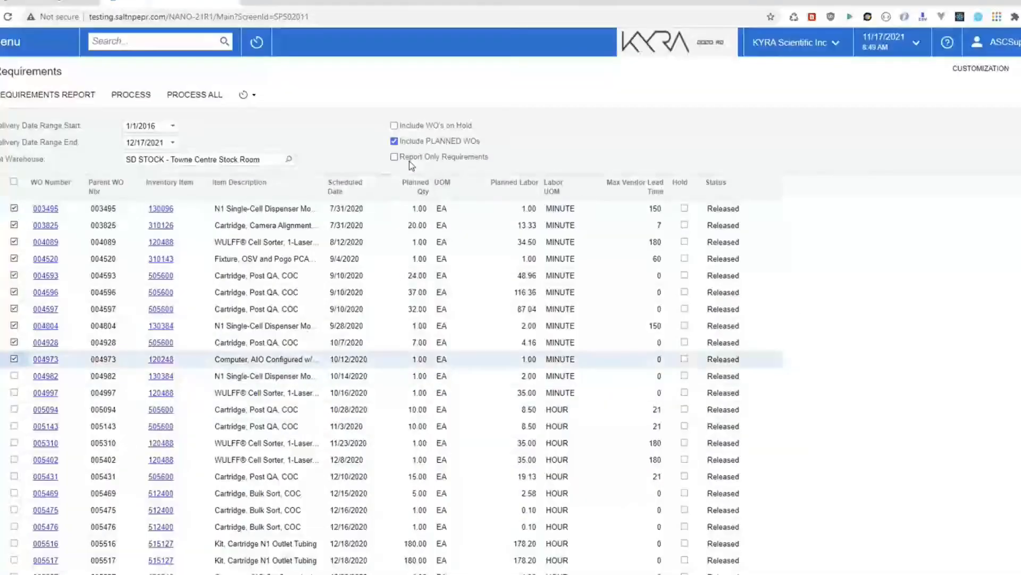
left_click(394, 157)
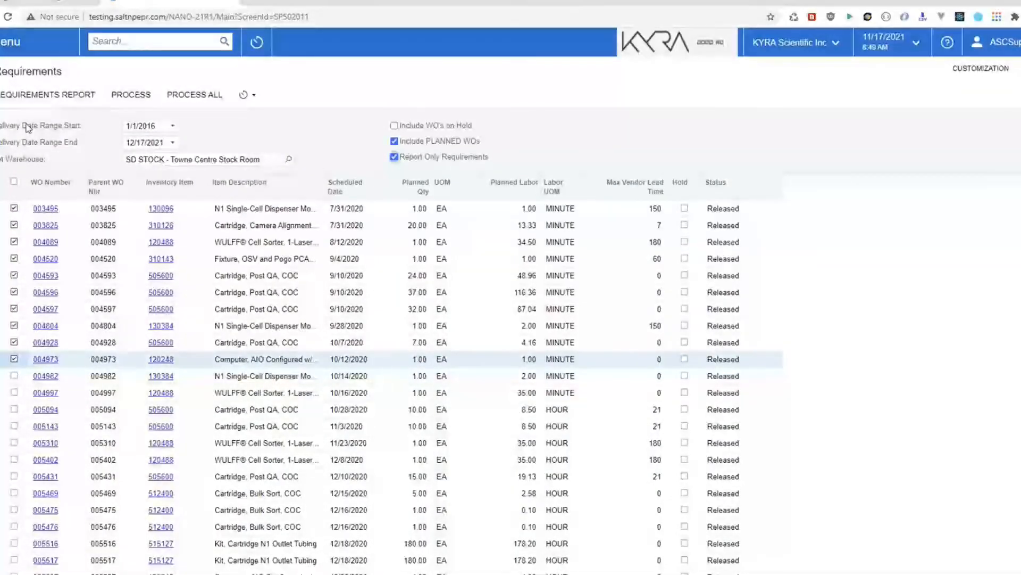
left_click(28, 97)
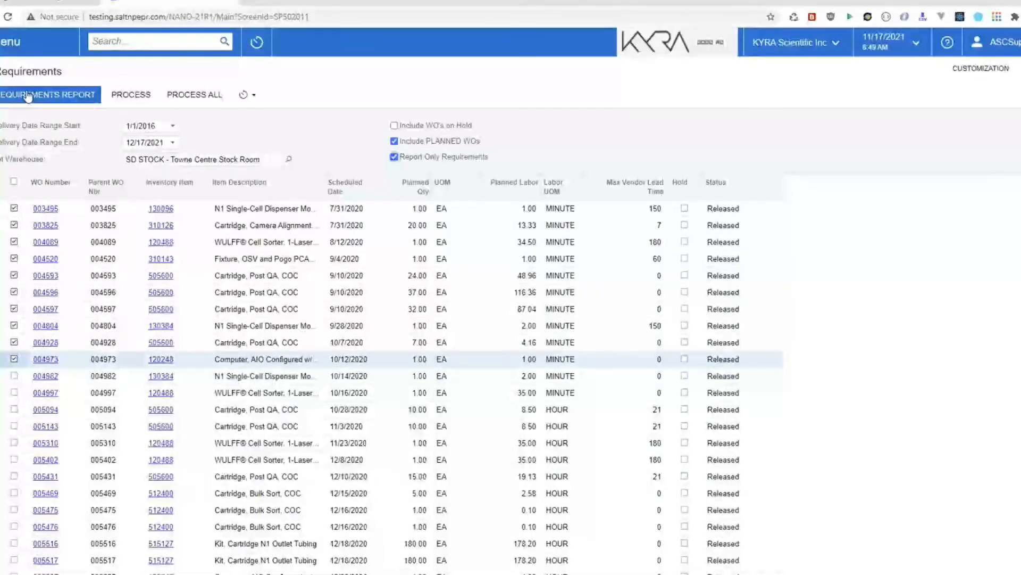
left_click(26, 96)
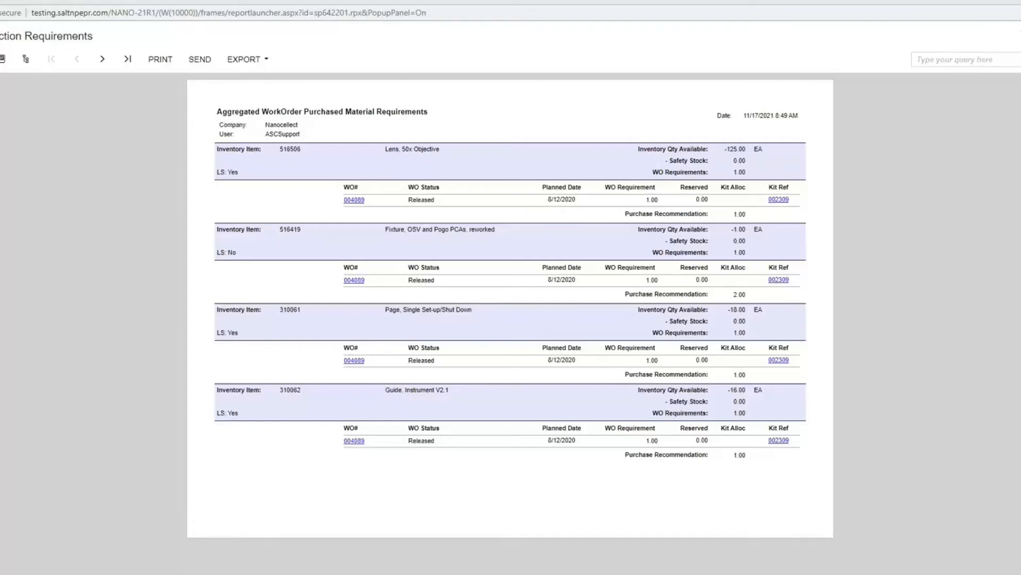
key("alt+Tab")
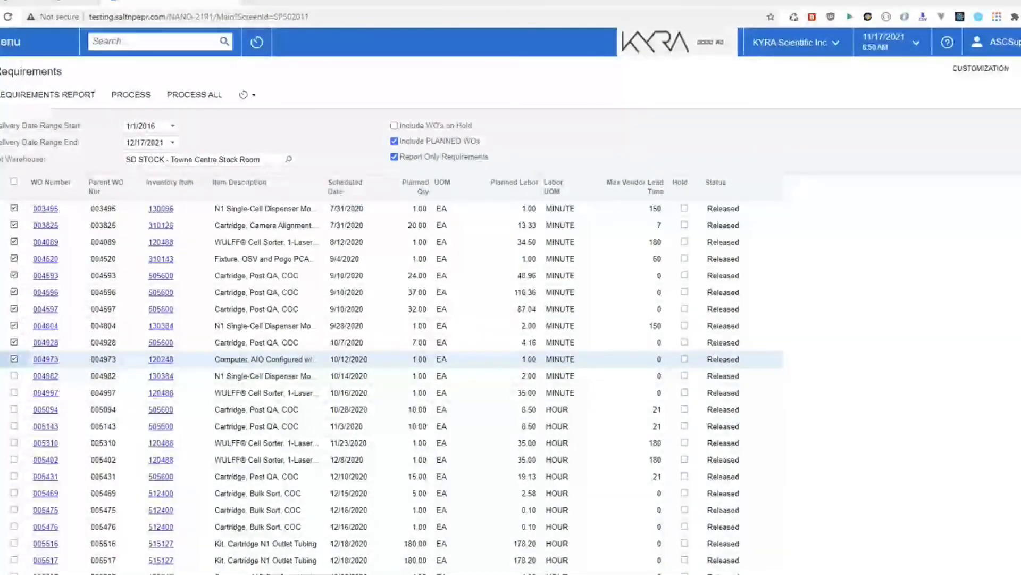
Step: Go to the Prod Orders list and select order 005819
left_click(11, 41)
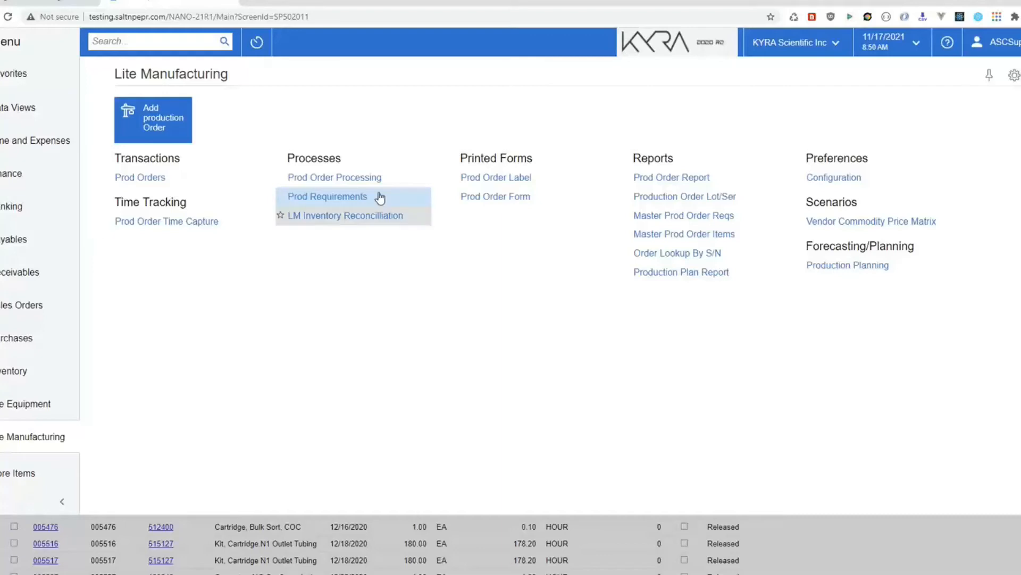
left_click(148, 178)
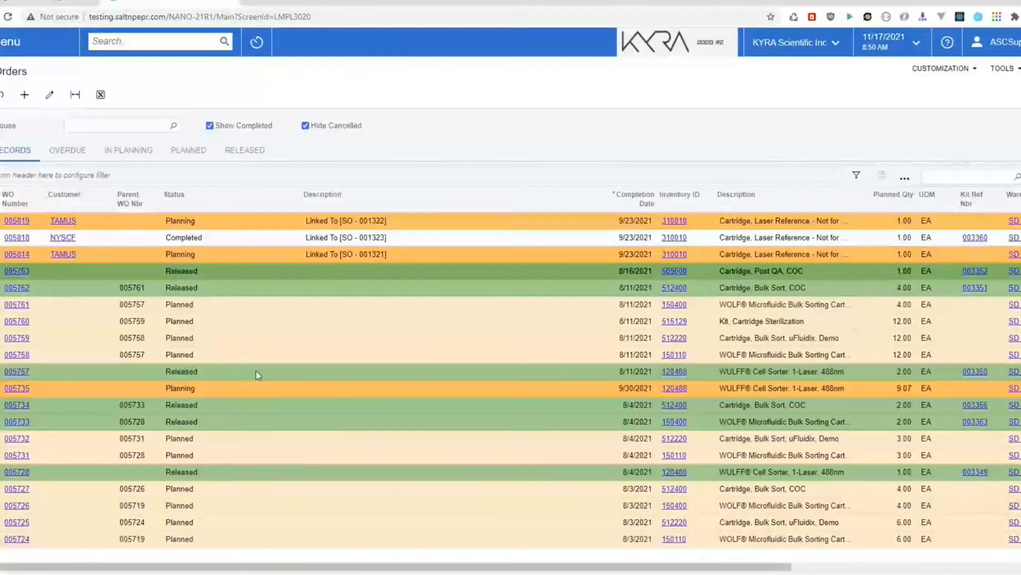
left_click(63, 221)
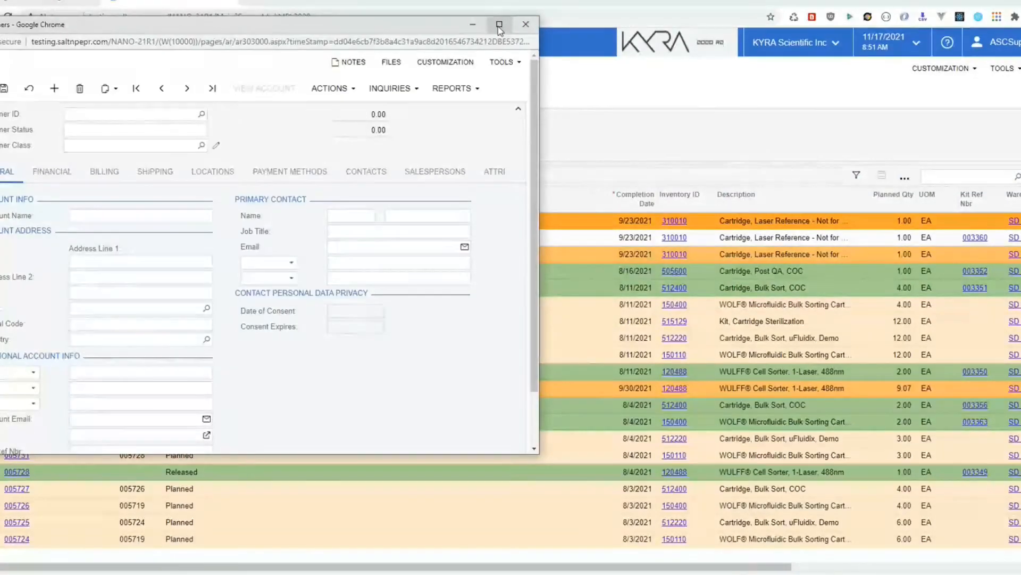
Step: Maximize the Texas A&M University System customer record, then close that window
left_click(501, 27)
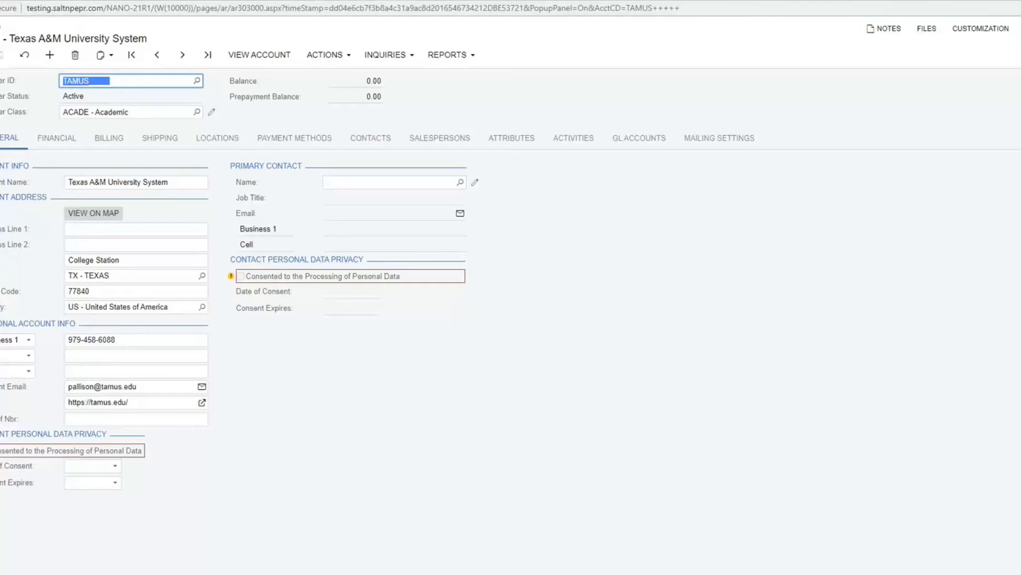
left_click(1020, 1)
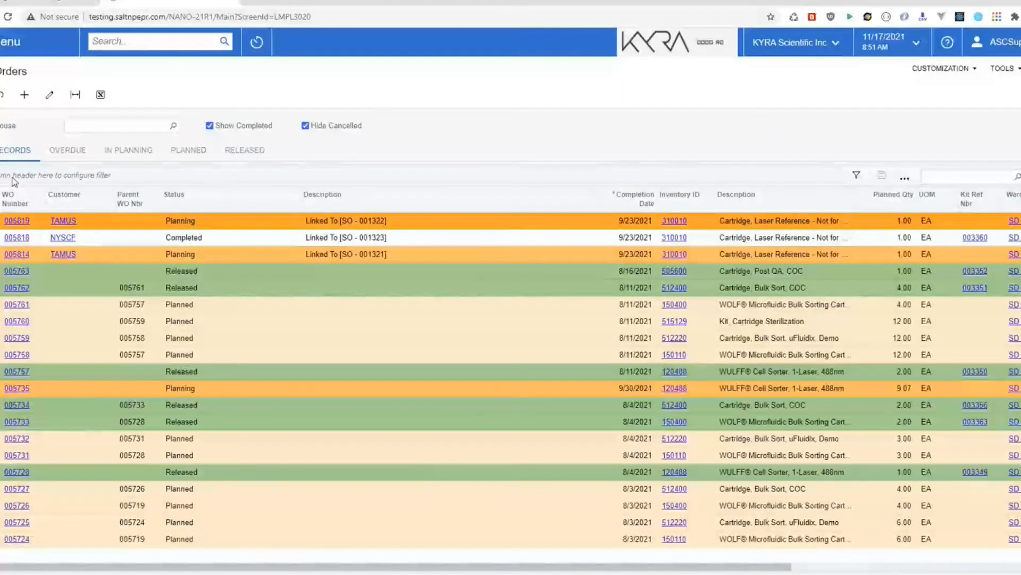
Step: Open work order 005819 for Cartridge, Laser Reference and review its three component lines
left_click(11, 222)
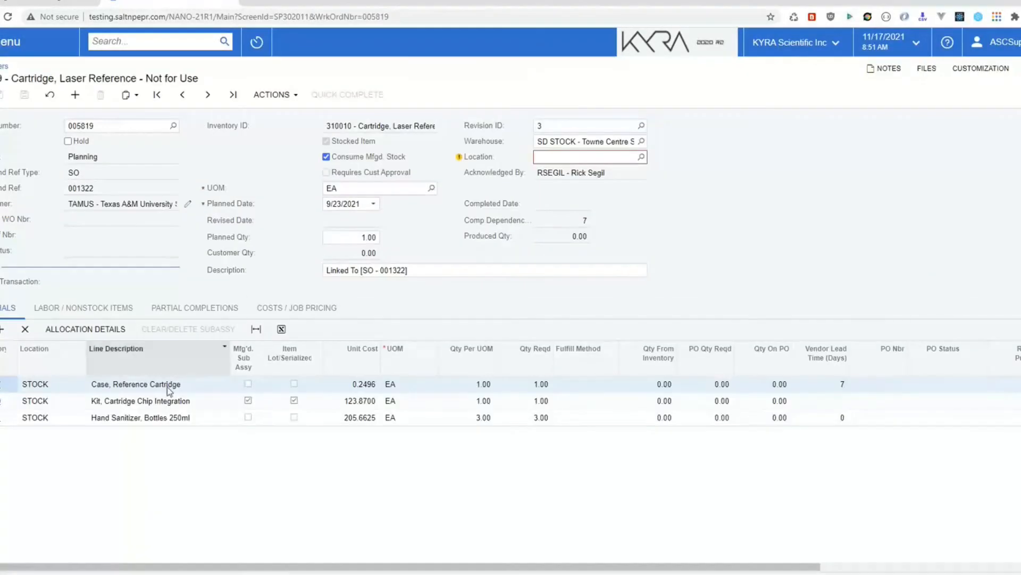
left_click(225, 385)
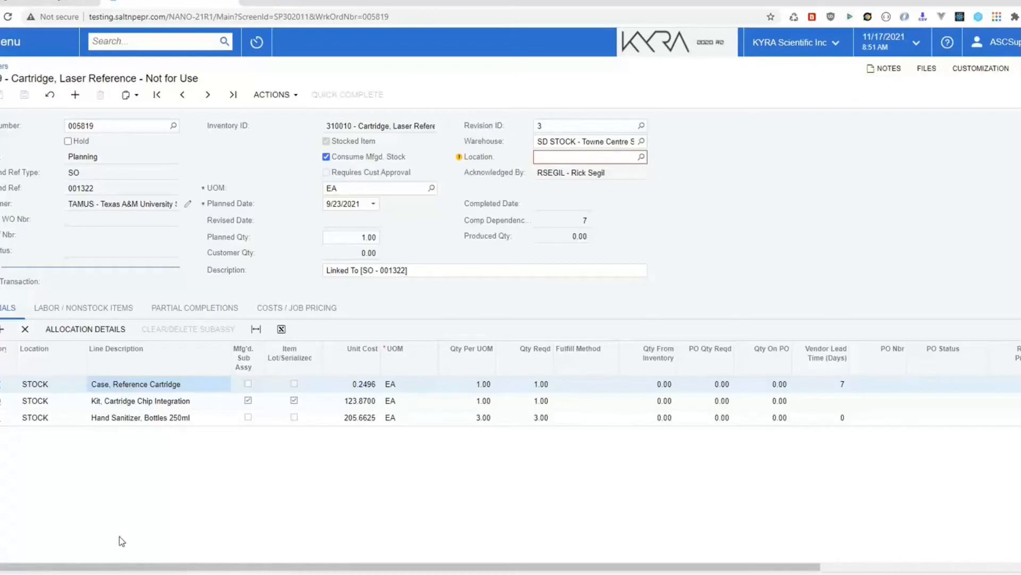
left_click(206, 401)
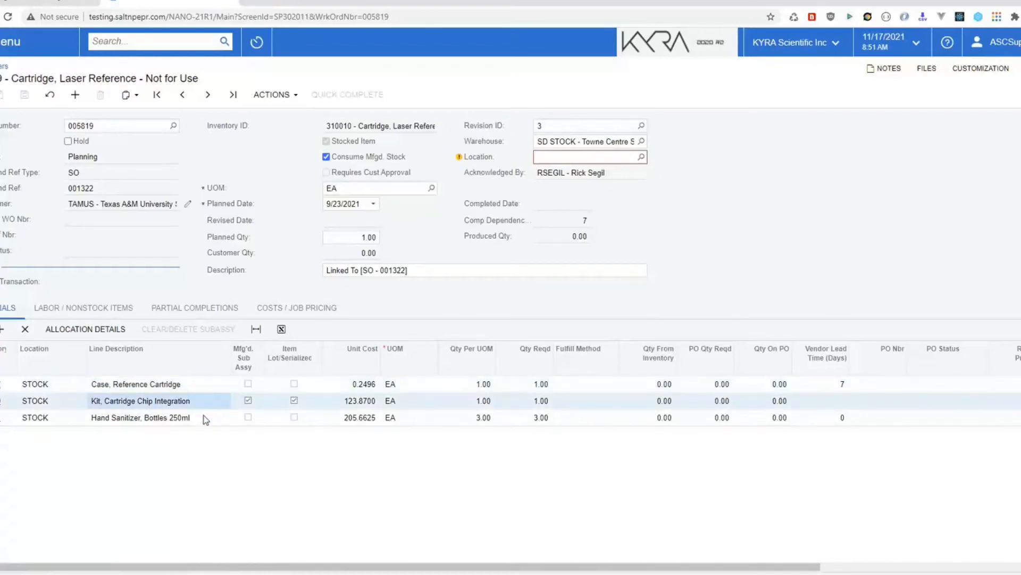
left_click(204, 419)
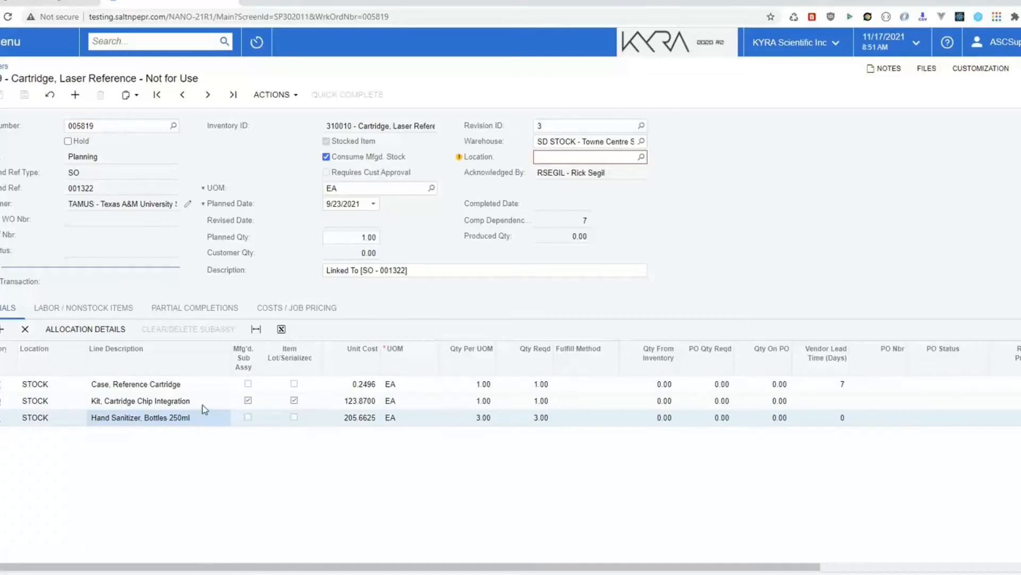
left_click(202, 398)
left_click(201, 387)
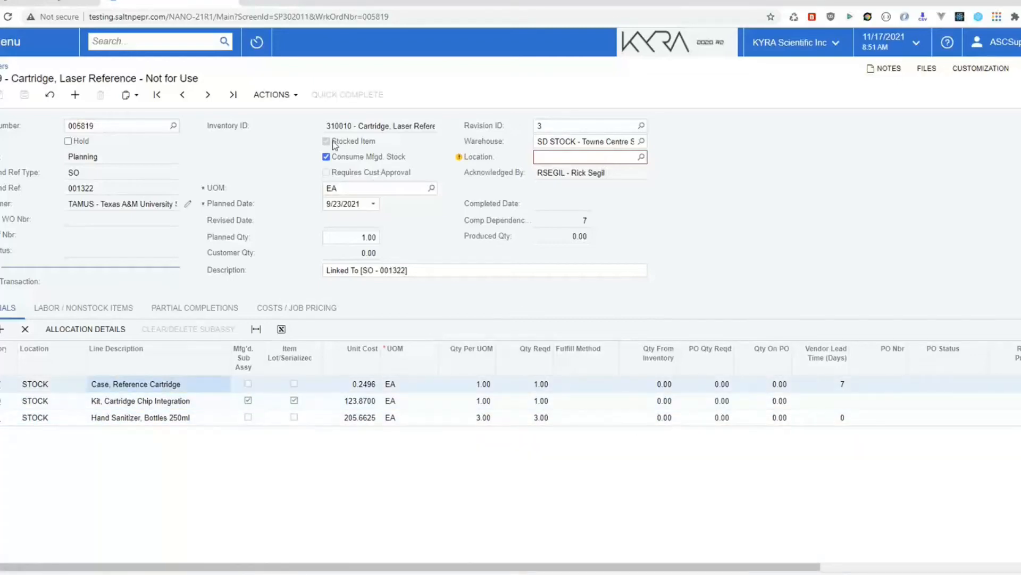
left_click(274, 95)
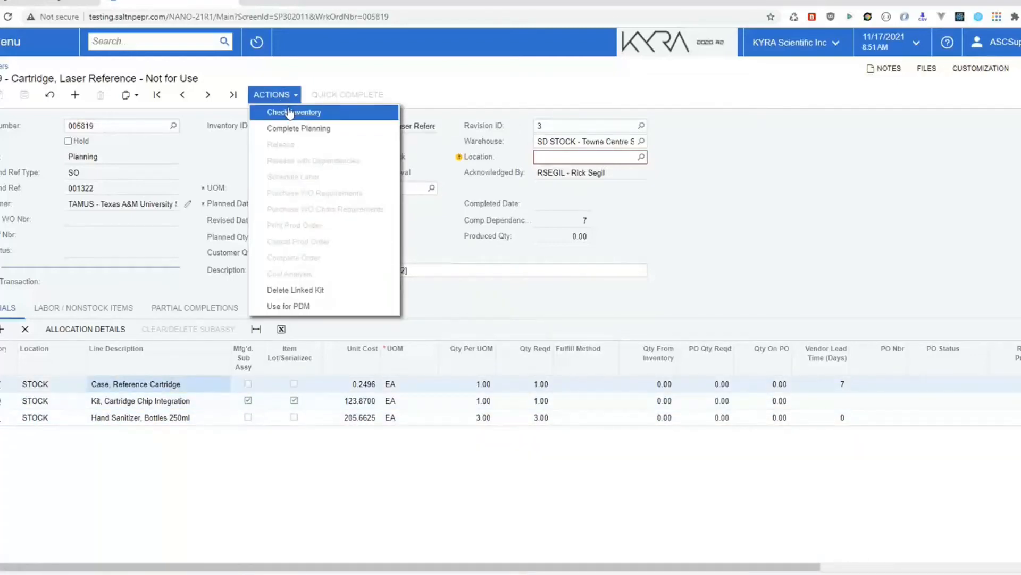
Step: Run Check Inventory on the order, then view allocation details for the Hand Sanitizer line
left_click(294, 112)
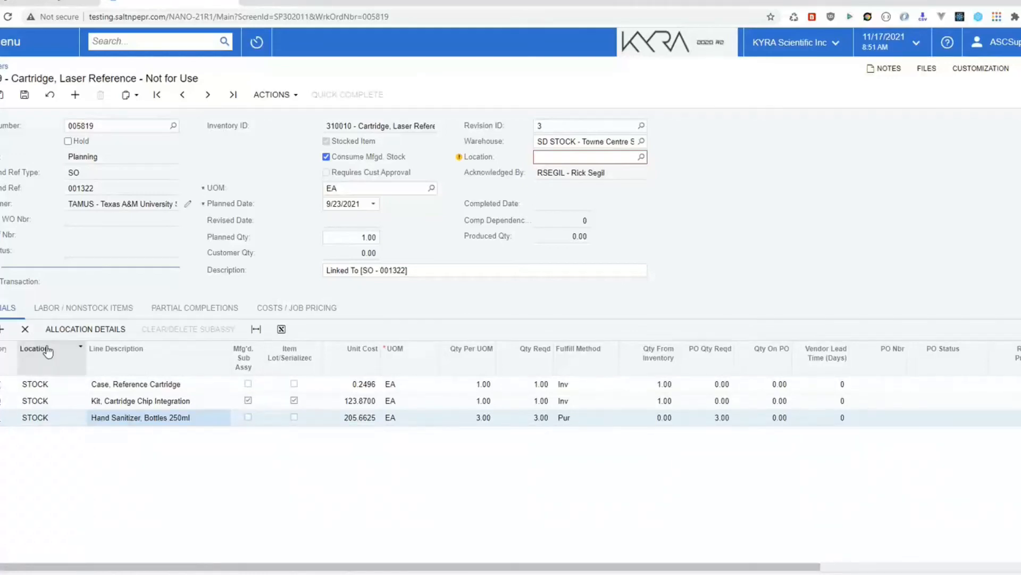
left_click(80, 330)
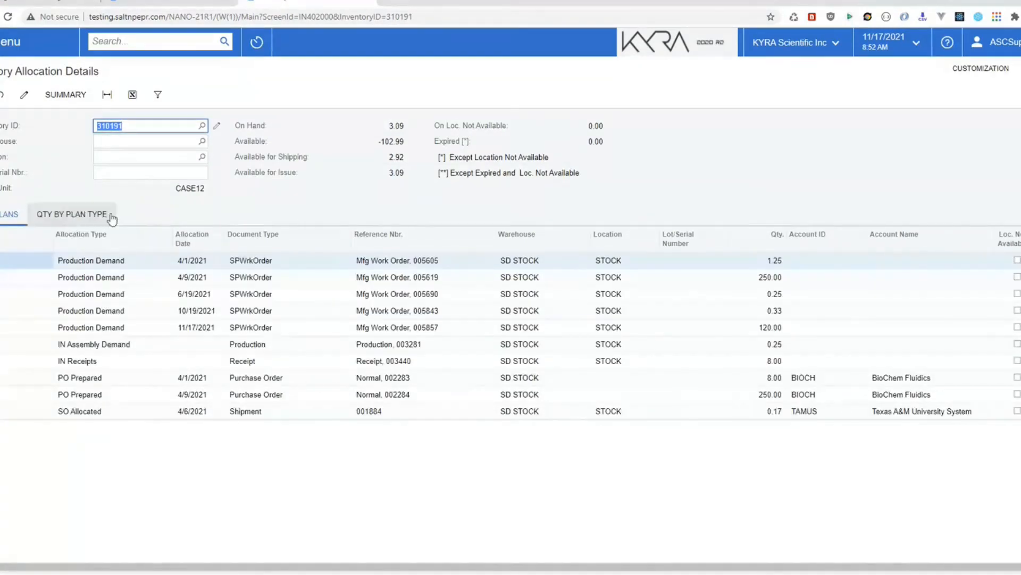
Step: Review Hand Sanitizer supply and deductions by plan type, including 371.83 Production Demand, then return to order 005819
left_click(47, 215)
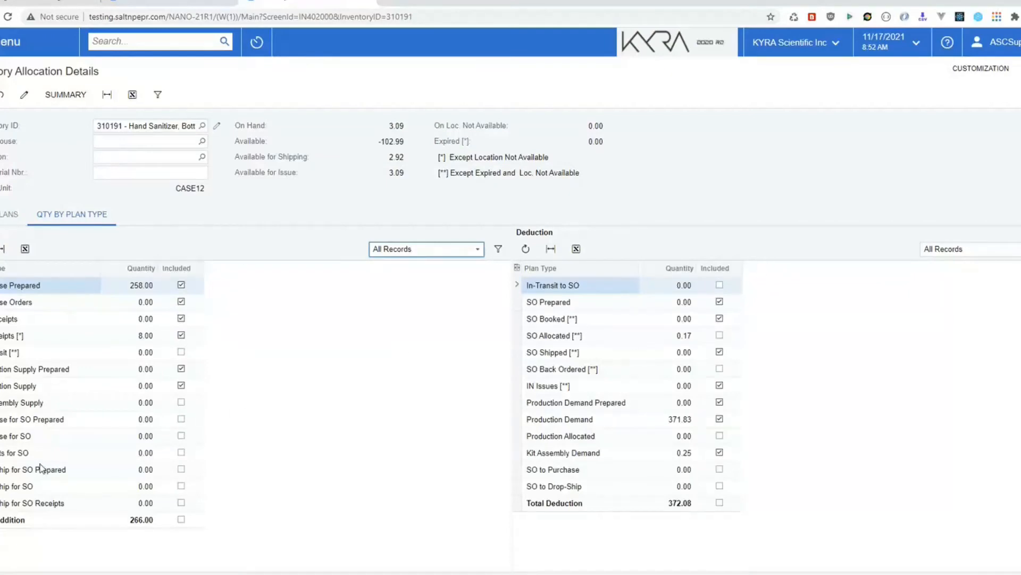
left_click(105, 369)
left_click(89, 388)
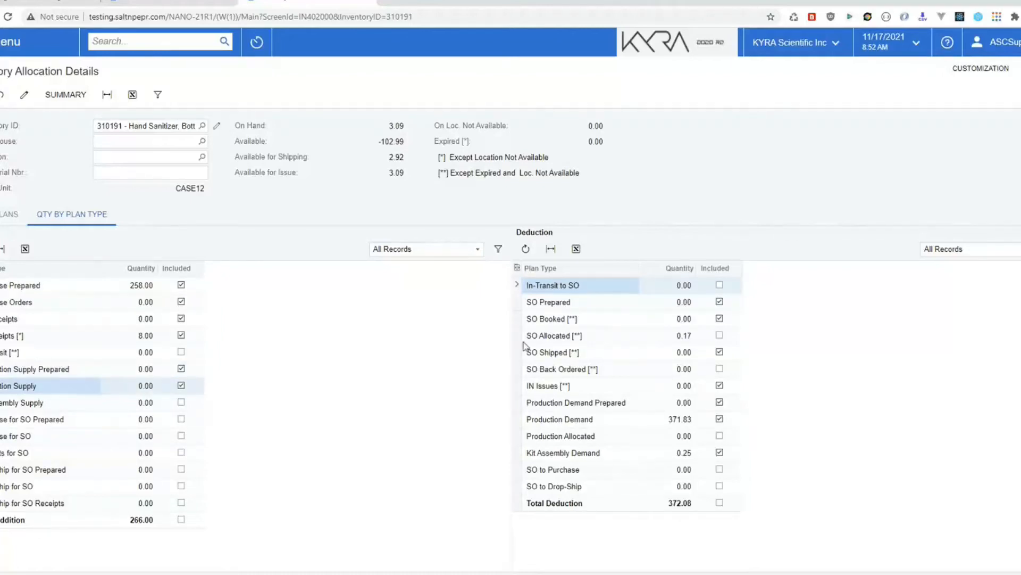
left_click(634, 402)
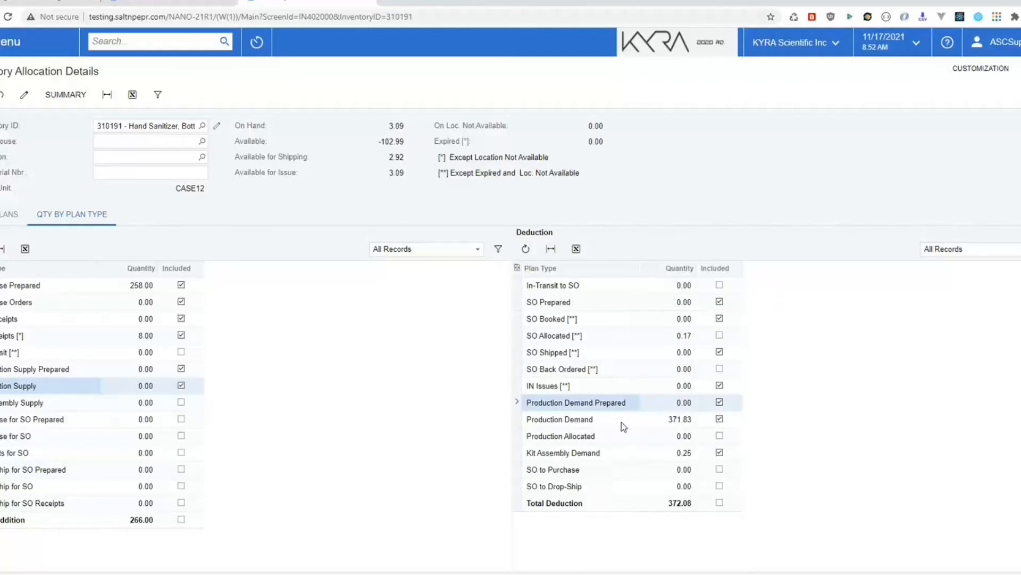
left_click(622, 425)
left_click(615, 437)
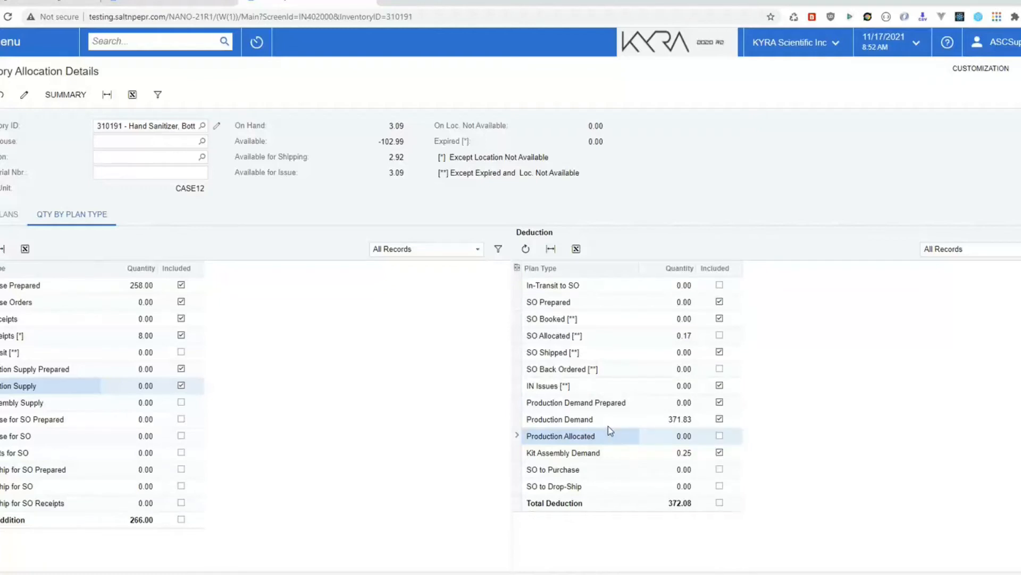
left_click(635, 404)
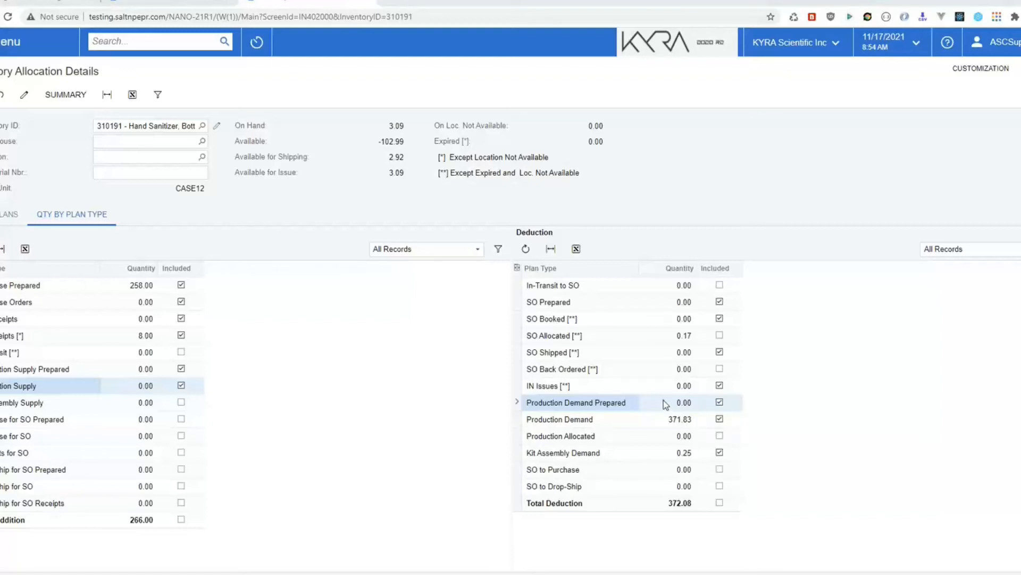
left_click(633, 436)
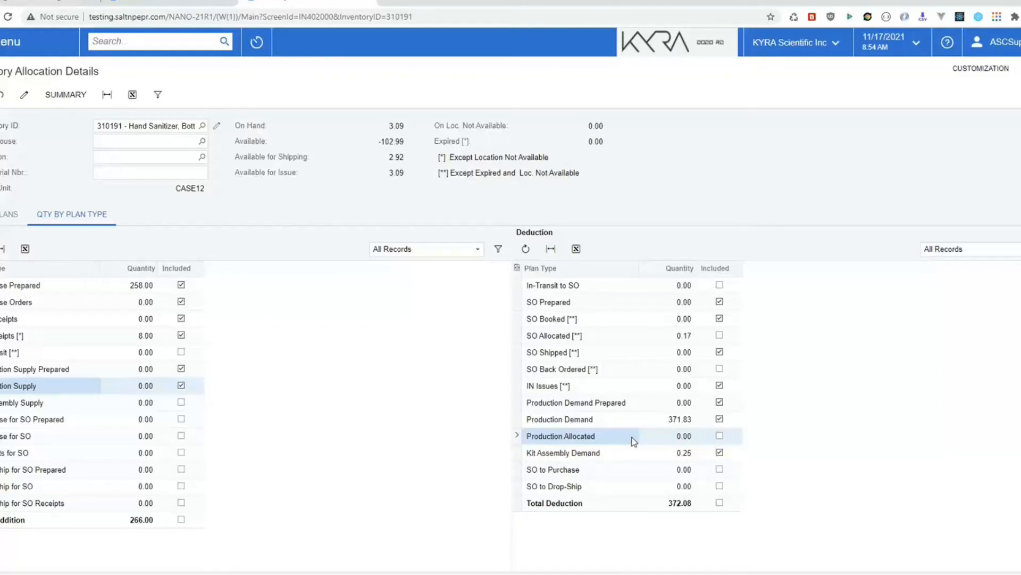
left_click(634, 406)
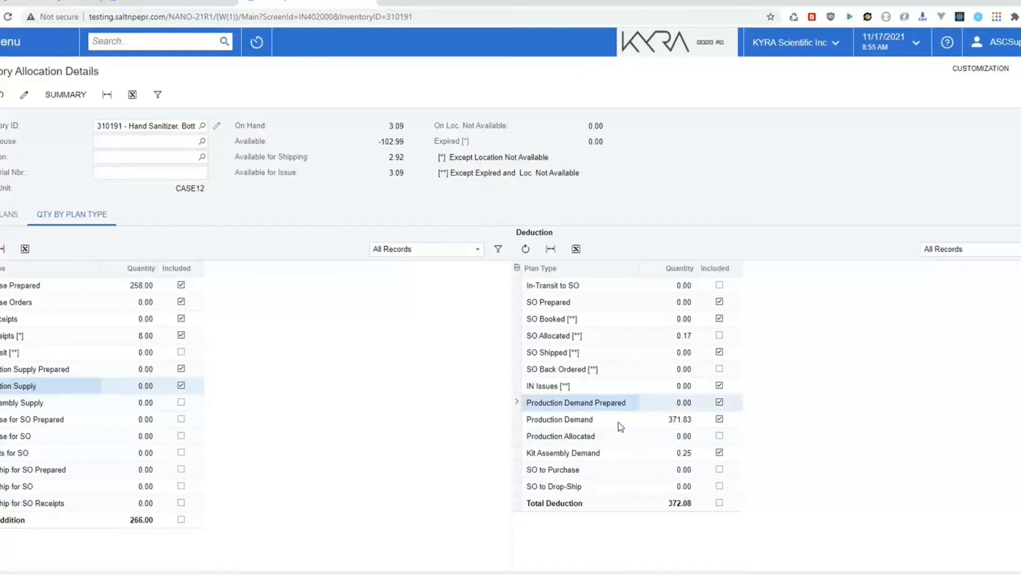
left_click(621, 425)
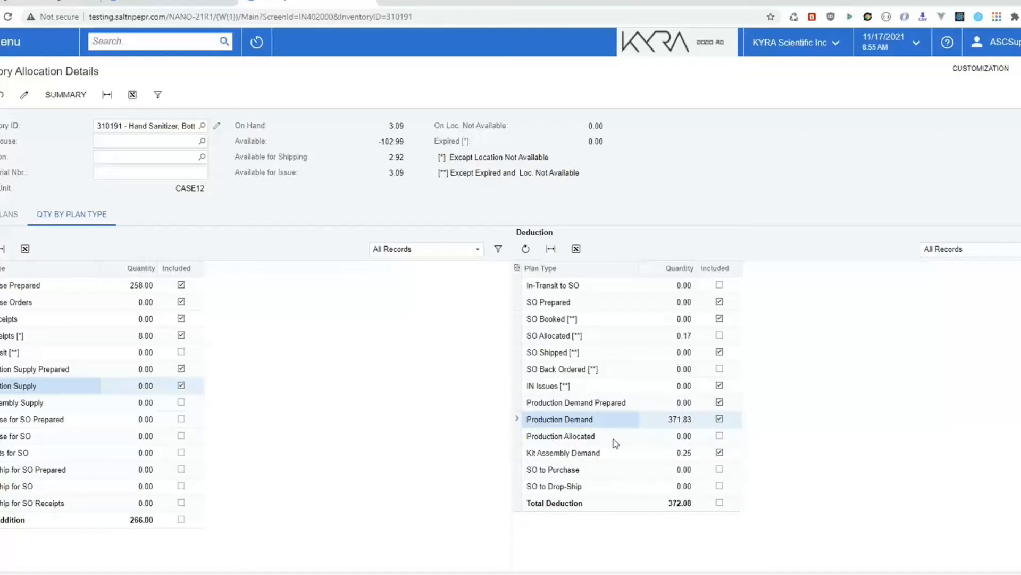
left_click(616, 439)
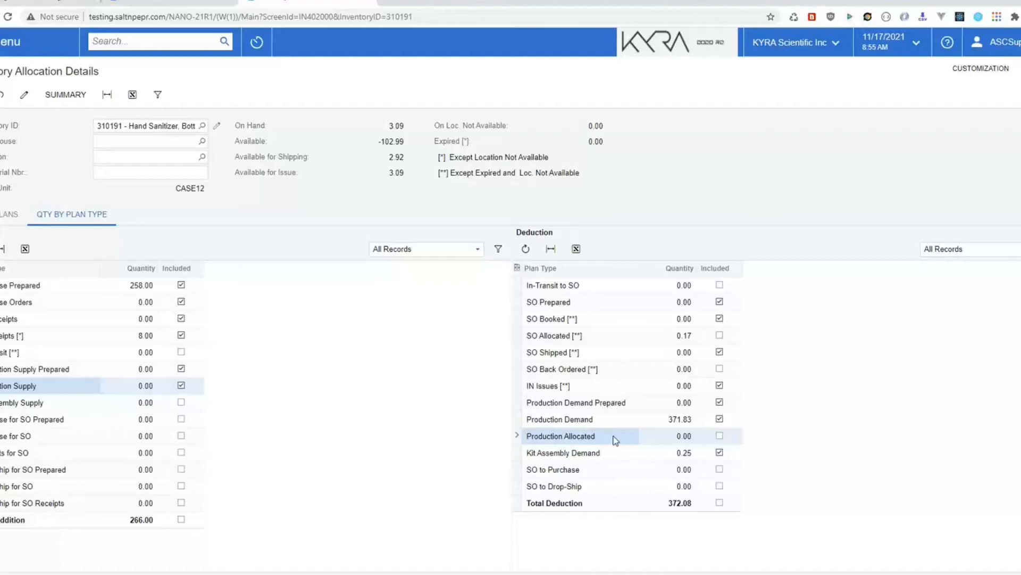
left_click(165, 2)
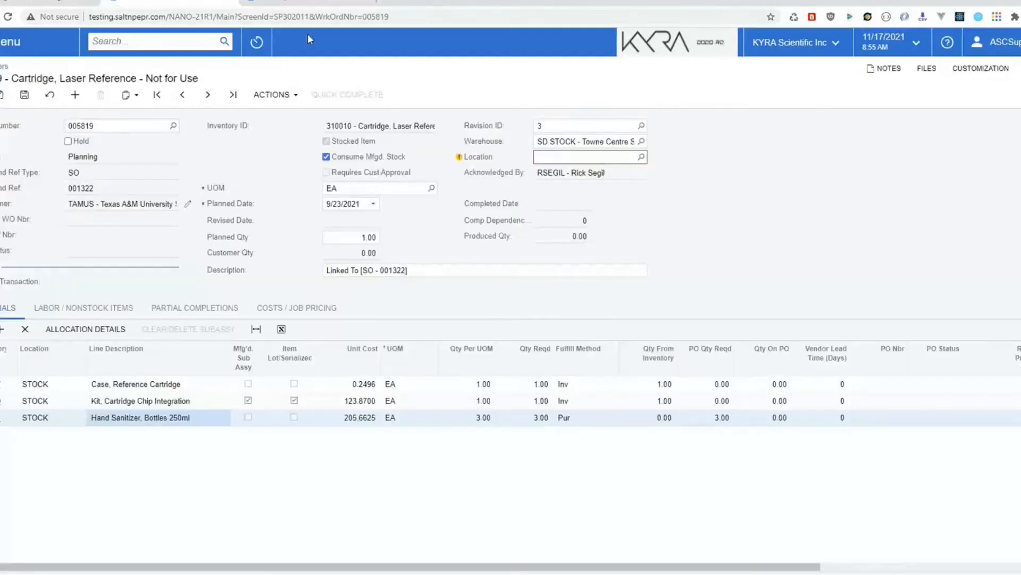
Step: Check the actions list and the Kit and Case fulfill methods, then open Prod Requirements
left_click(276, 95)
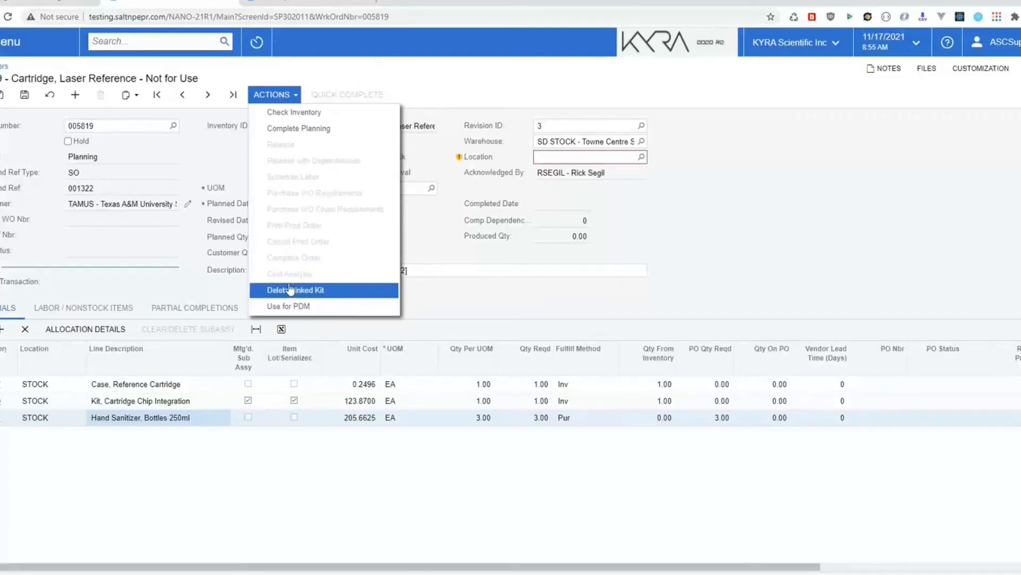
left_click(434, 97)
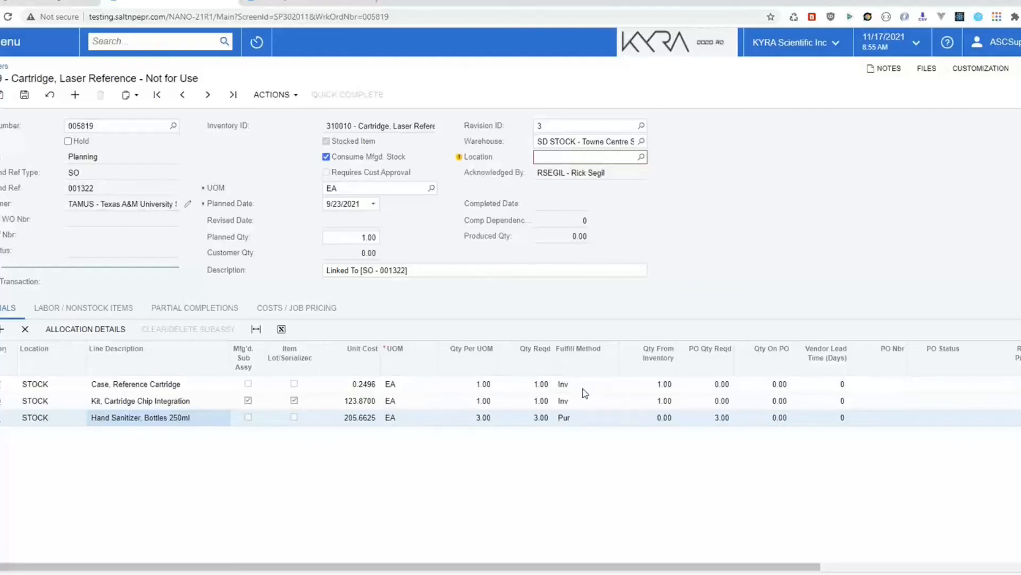
left_click(584, 406)
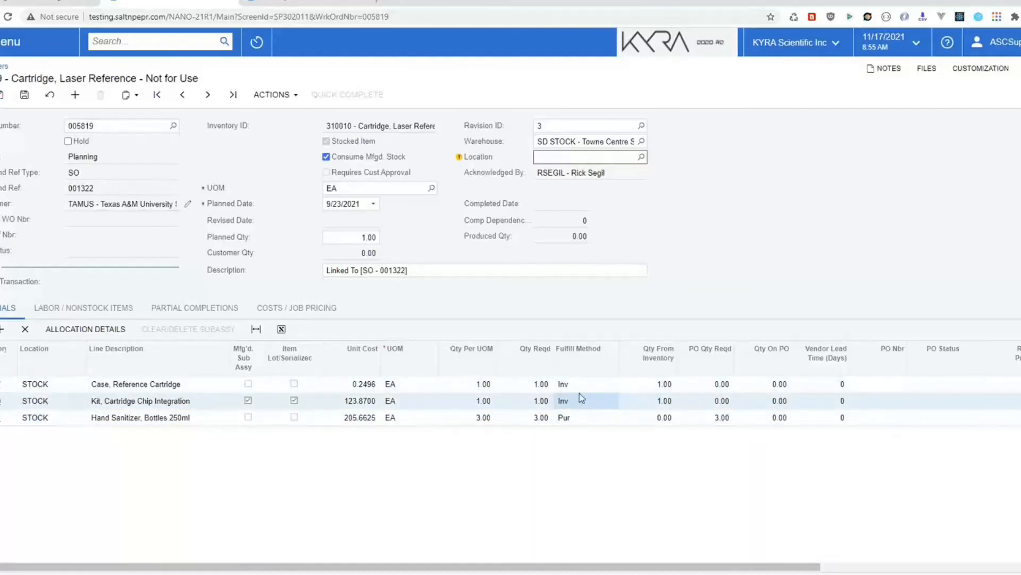
left_click(579, 383)
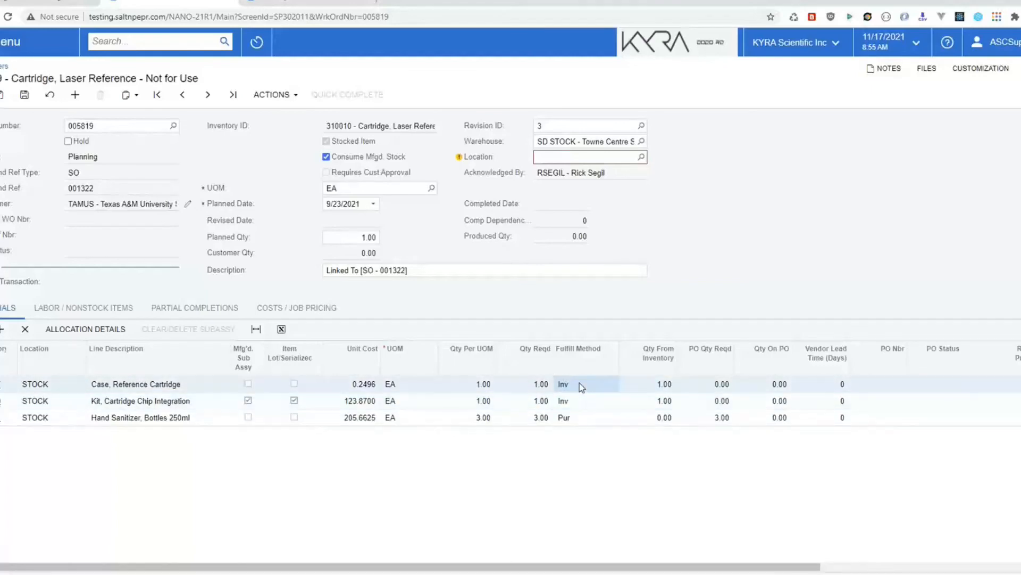
left_click(583, 403)
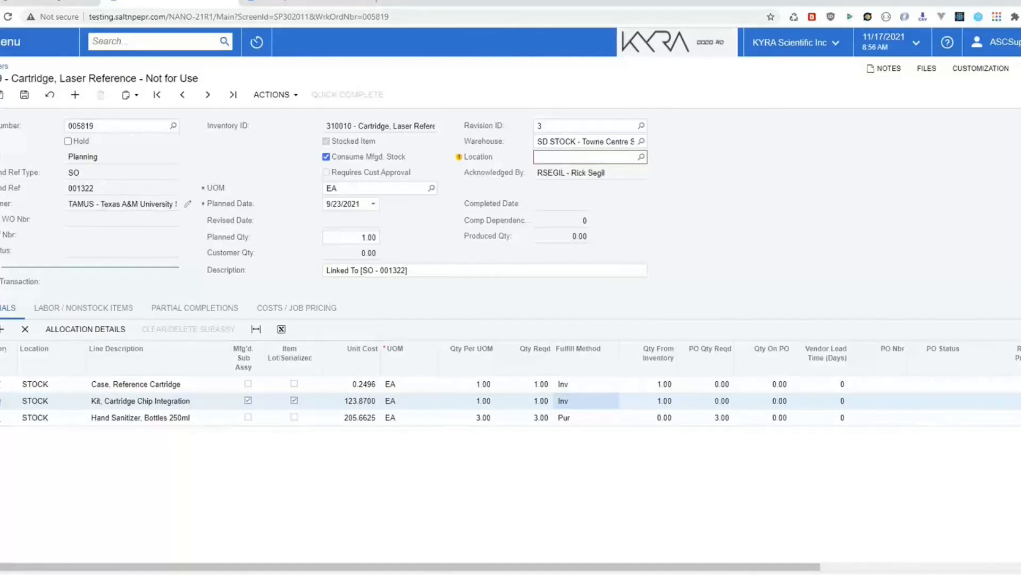
left_click(9, 41)
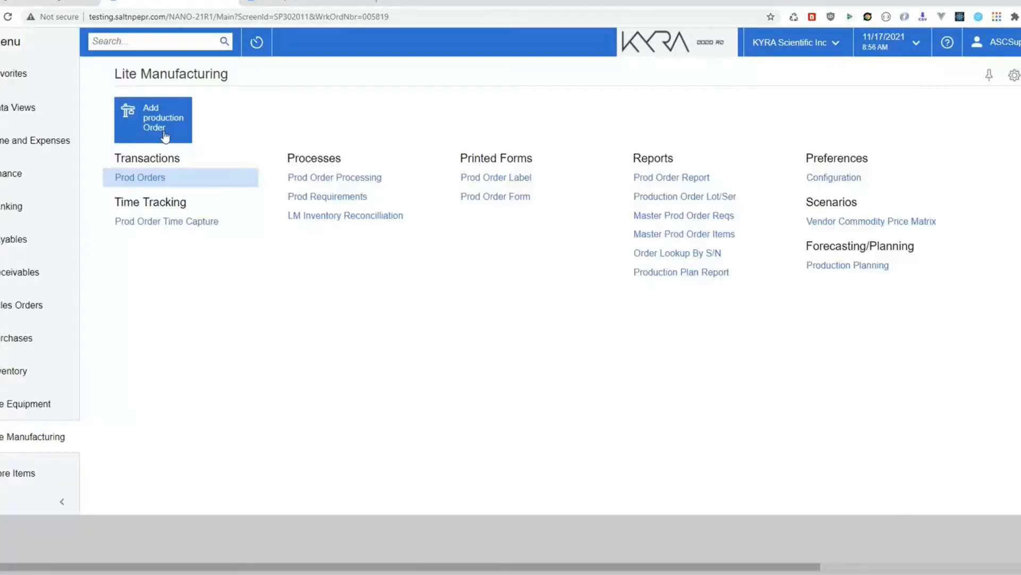
left_click(327, 197)
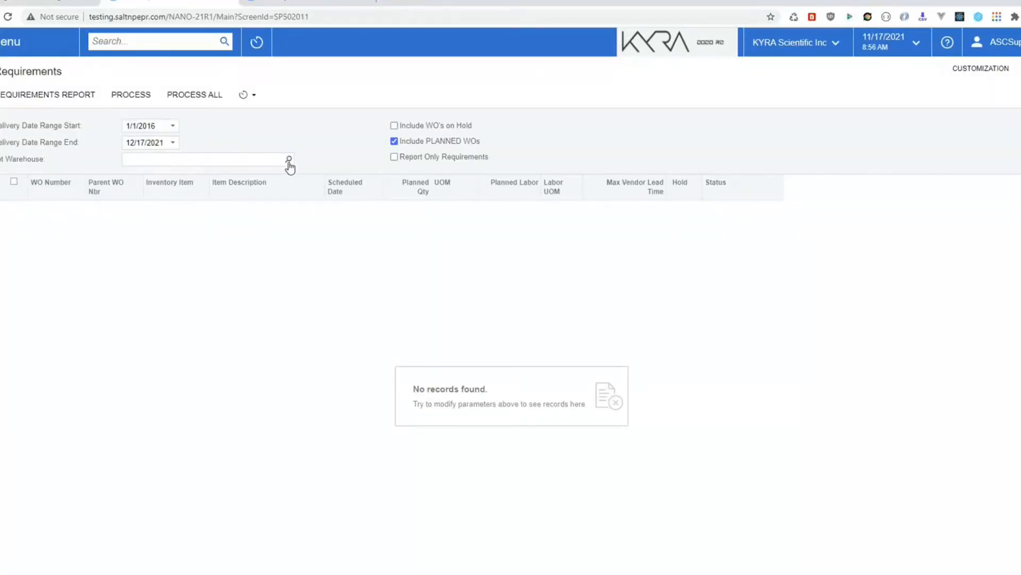
Step: Filter requirements to the SD STOCK warehouse, mark all work orders, and run the Requirements Report
left_click(289, 160)
left_click(188, 275)
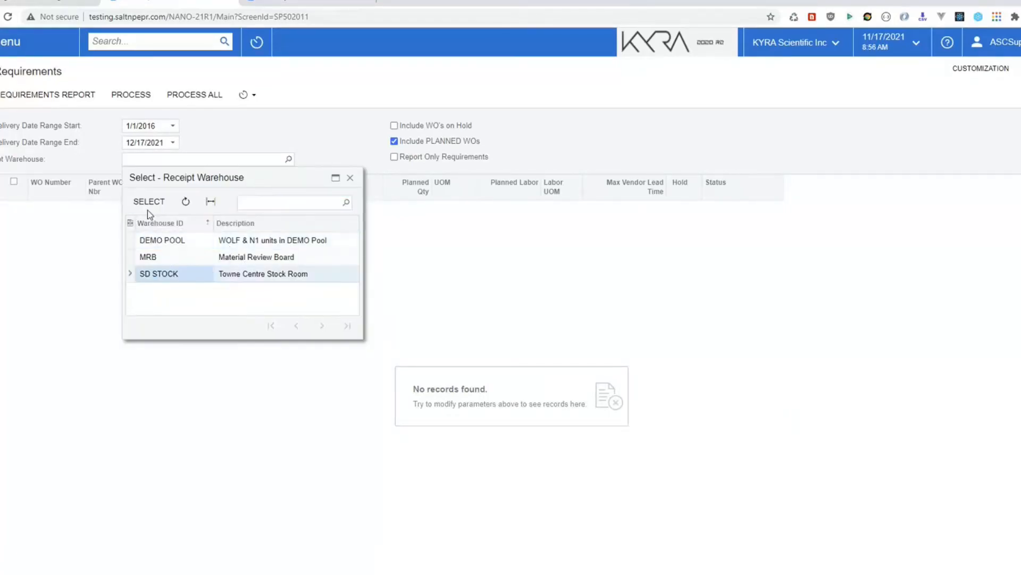
left_click(149, 202)
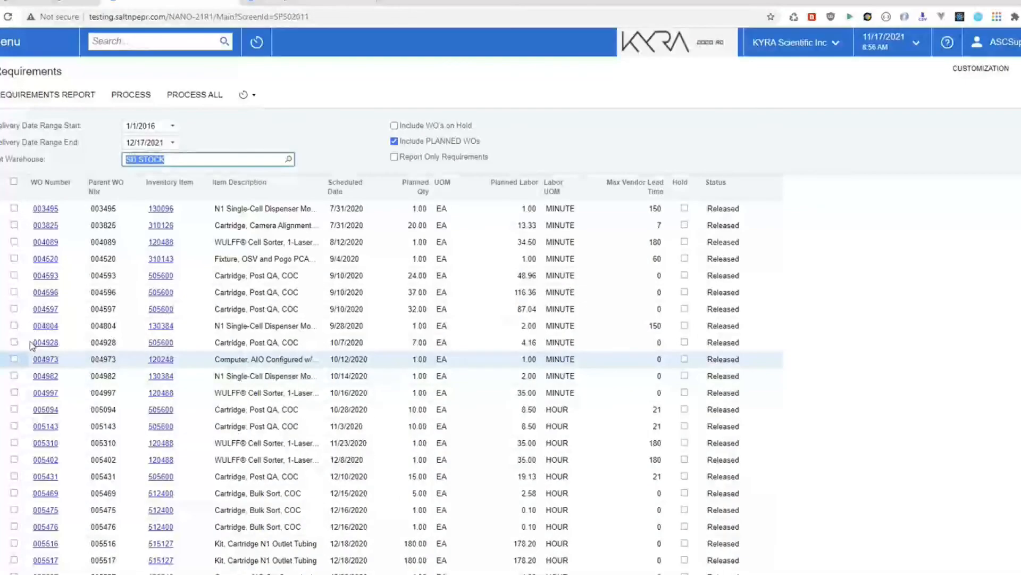
left_click(15, 181)
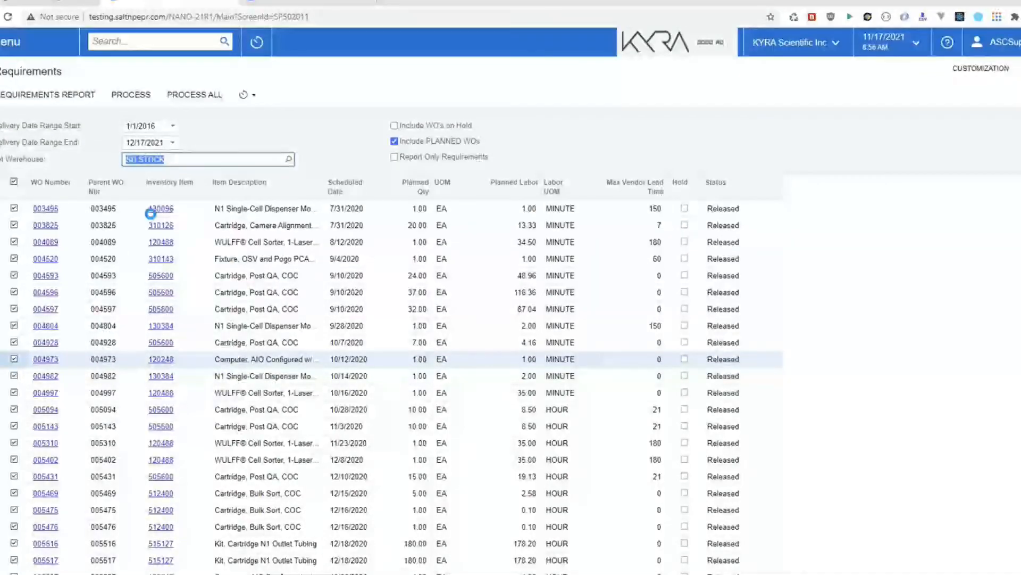
left_click(45, 96)
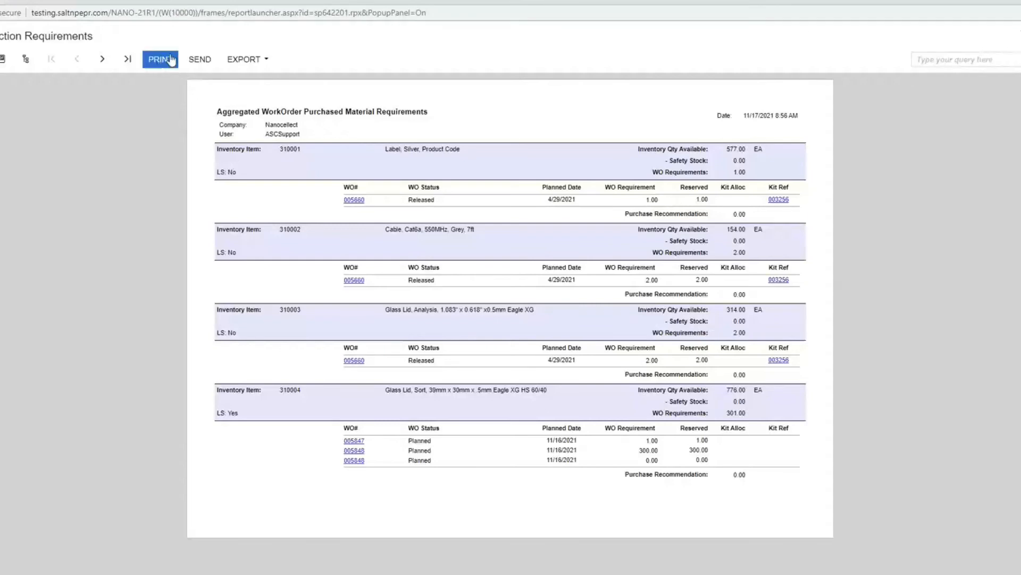
Step: Jump to the requirements report's last page, then close the report
left_click(136, 64)
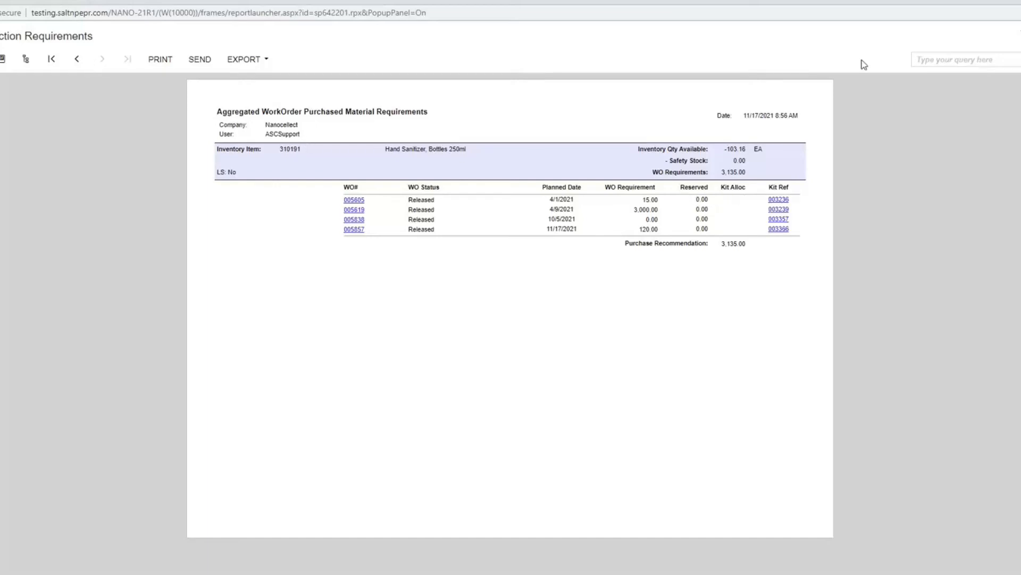
left_click(1020, 1)
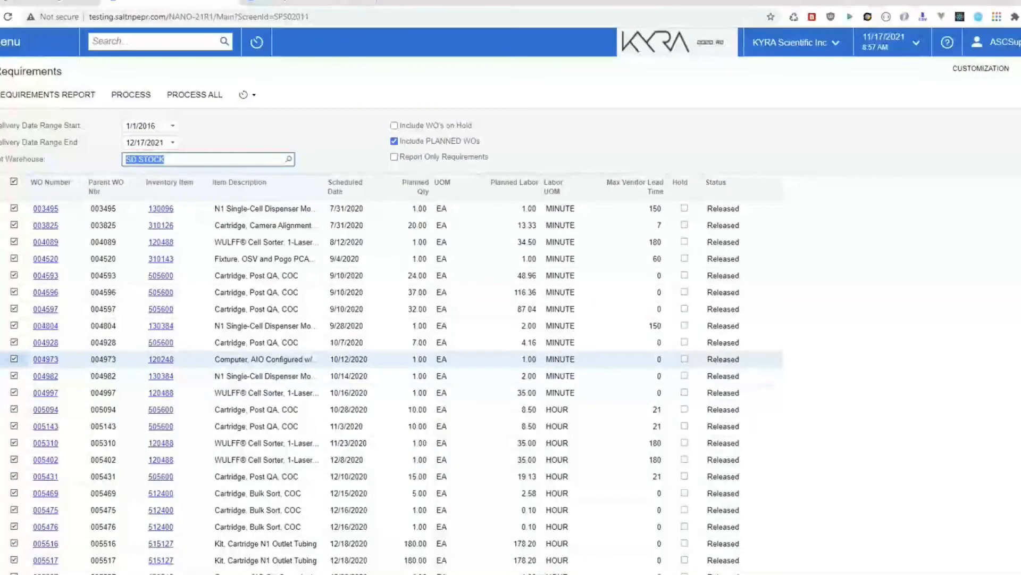
Step: Open work order 005762 from the Lite Manufacturing Prod Orders list
left_click(9, 42)
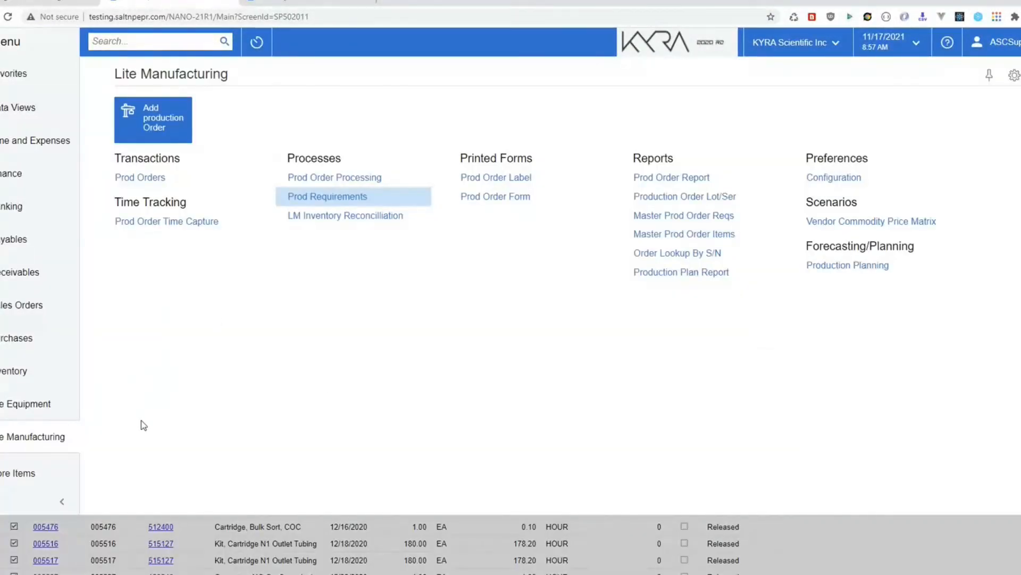
left_click(139, 178)
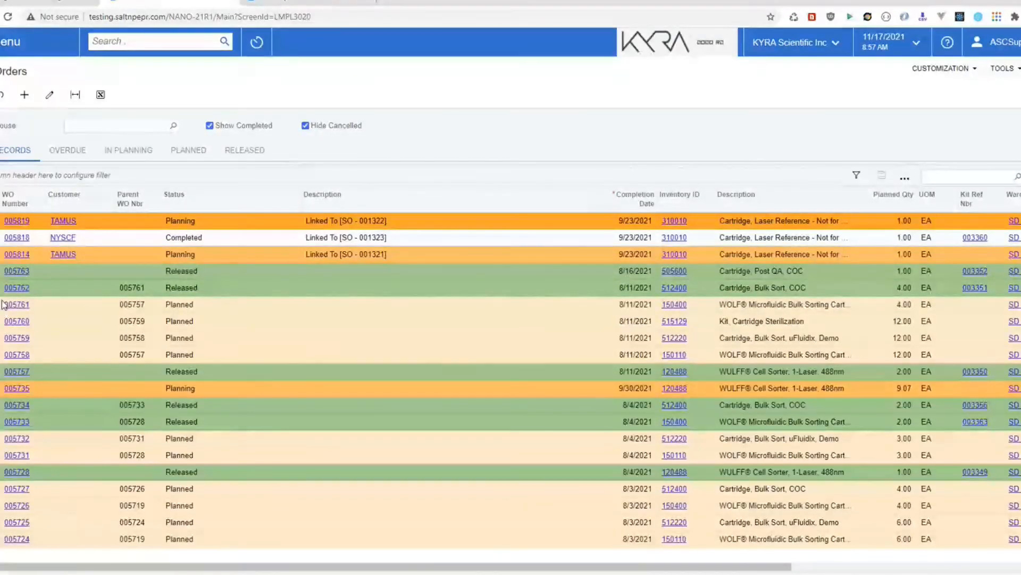
left_click(16, 288)
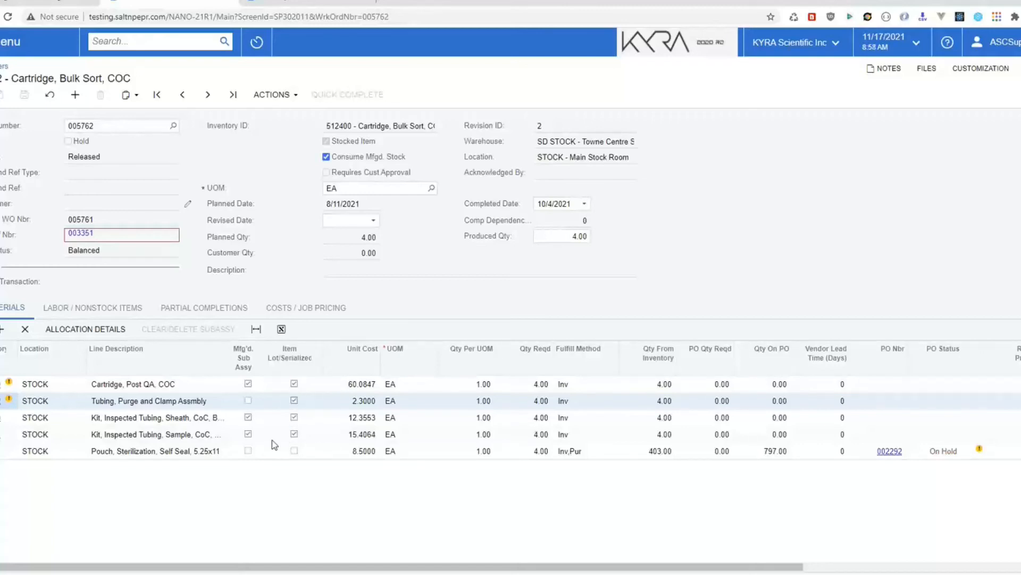
mouse_move(9, 387)
Step: Open kit assembly 003351 and browse lot/serial numbers for component 505600 without assigning any
left_click(82, 233)
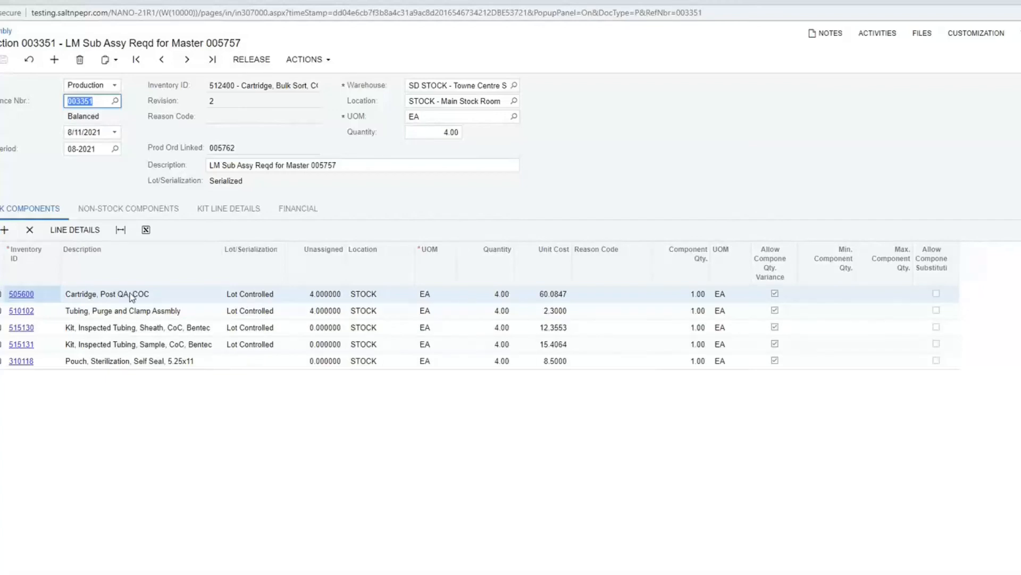
left_click(100, 295)
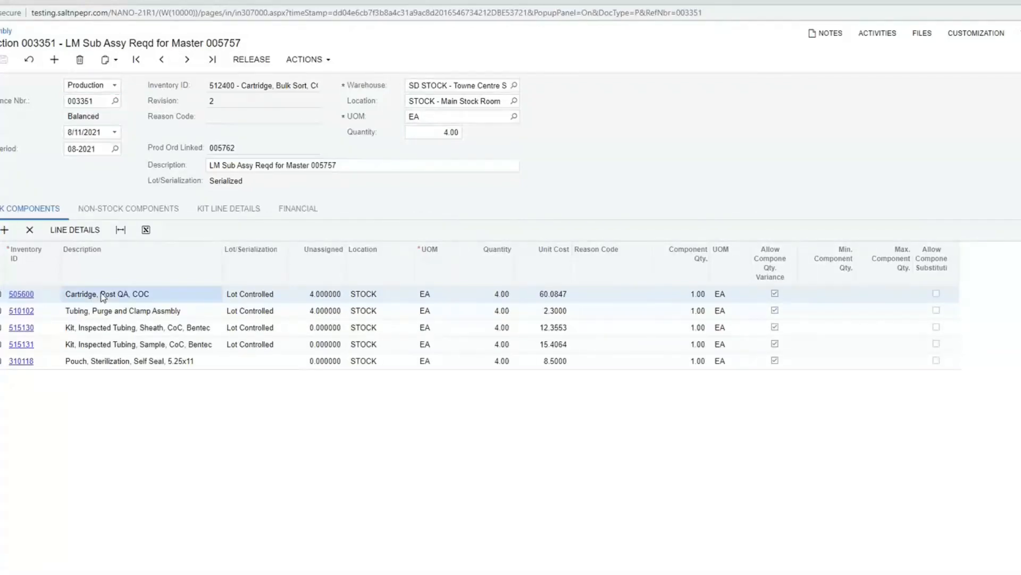
left_click(80, 230)
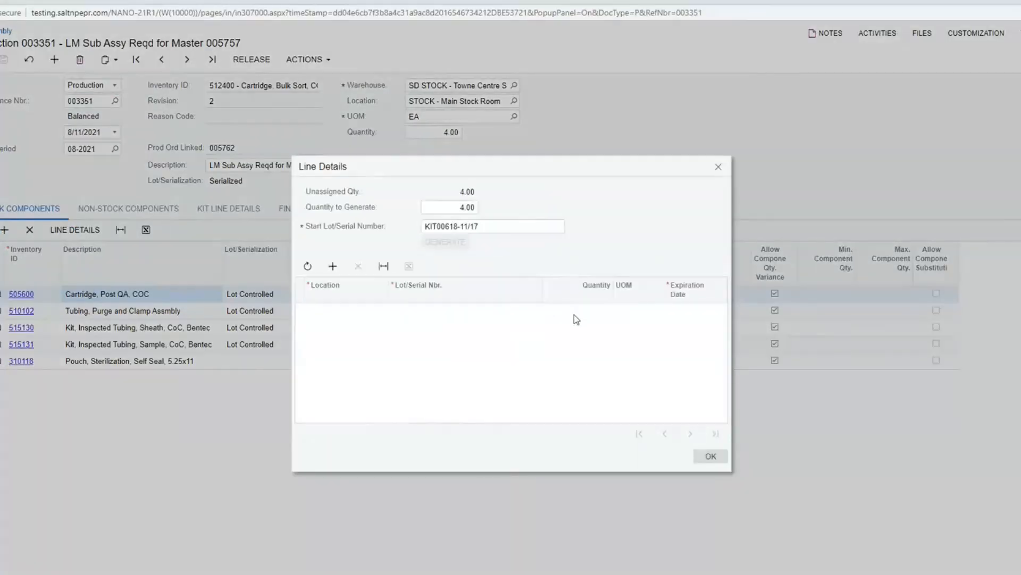
left_click(332, 266)
left_click(504, 314)
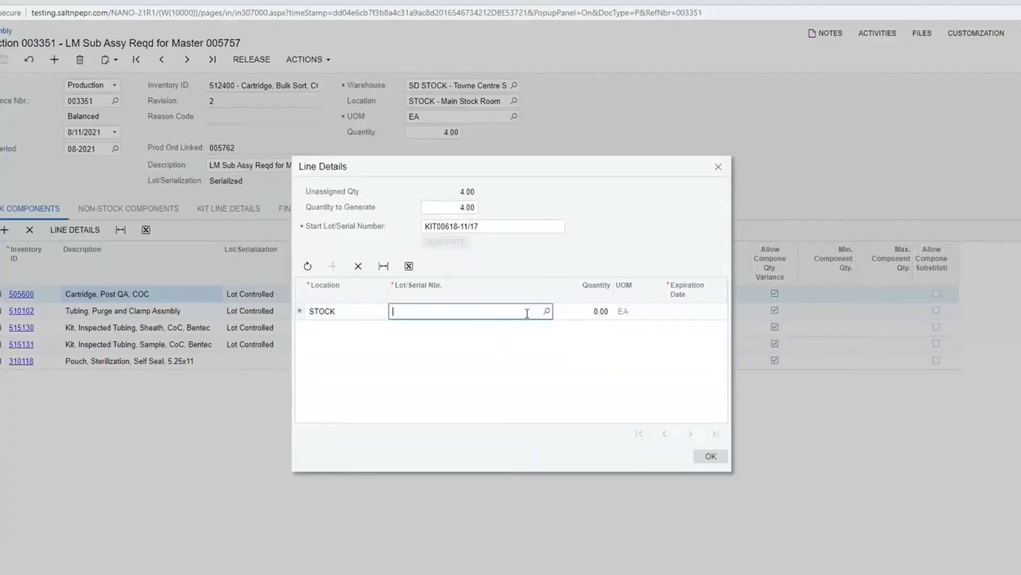
left_click(547, 311)
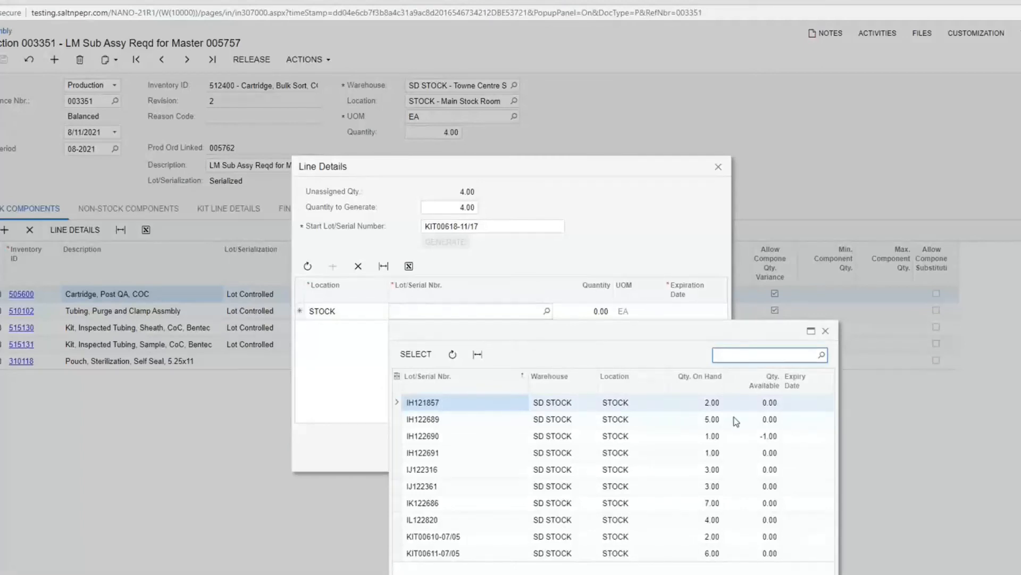
left_click(825, 333)
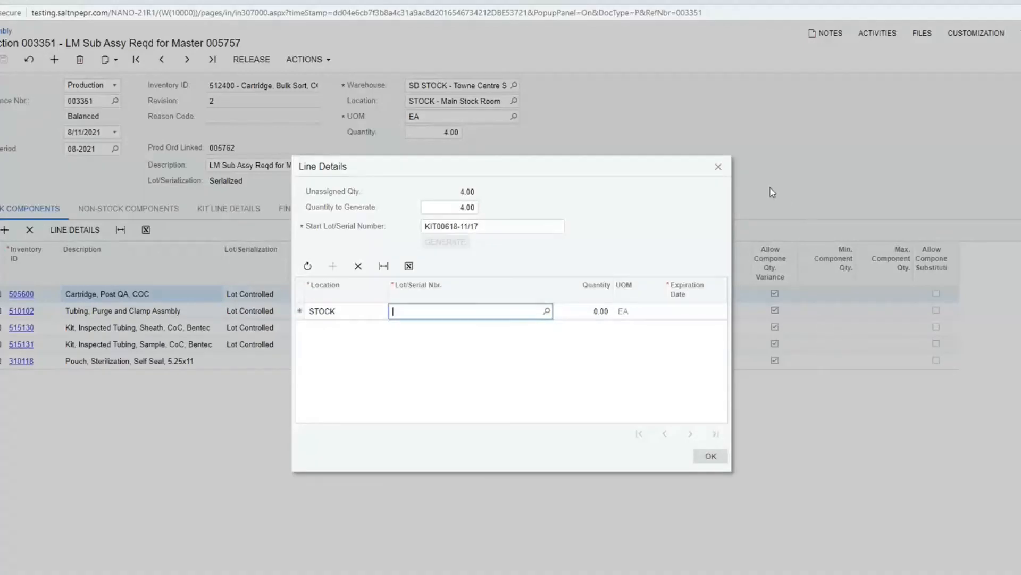
left_click(718, 167)
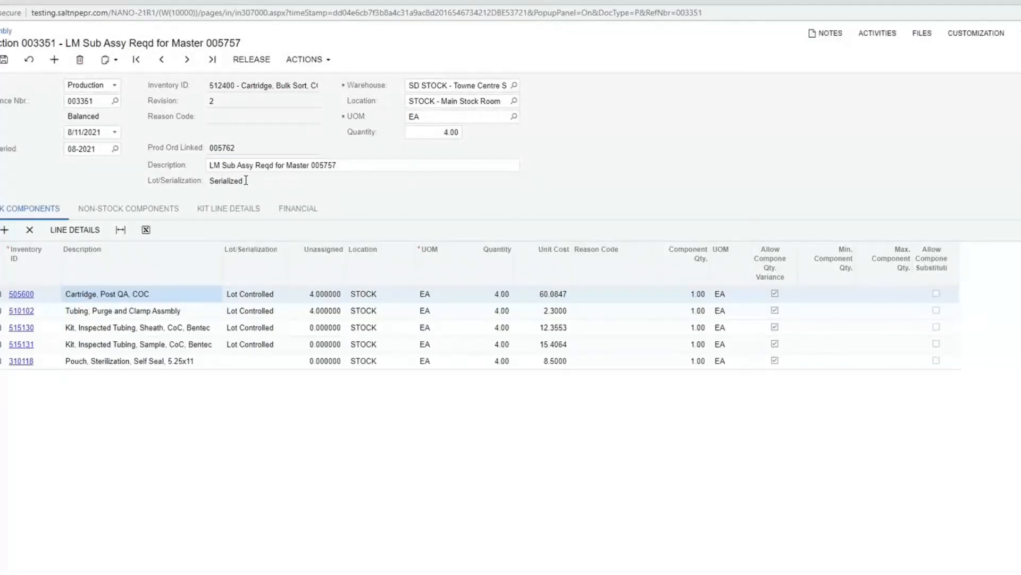
Step: Add a row under Kit Line Details, then leave kit assembly 003351 without saving
left_click(244, 209)
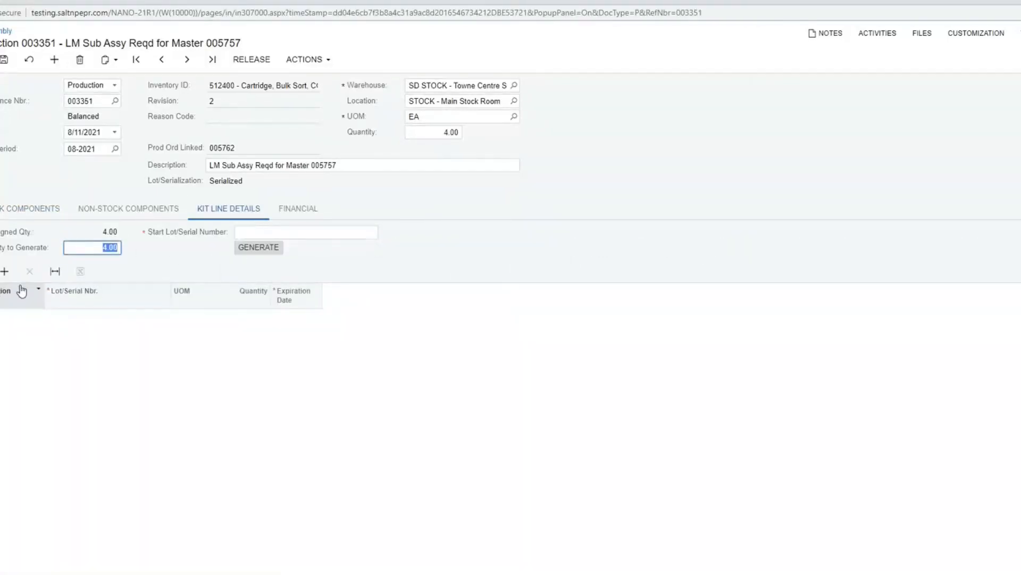
left_click(4, 272)
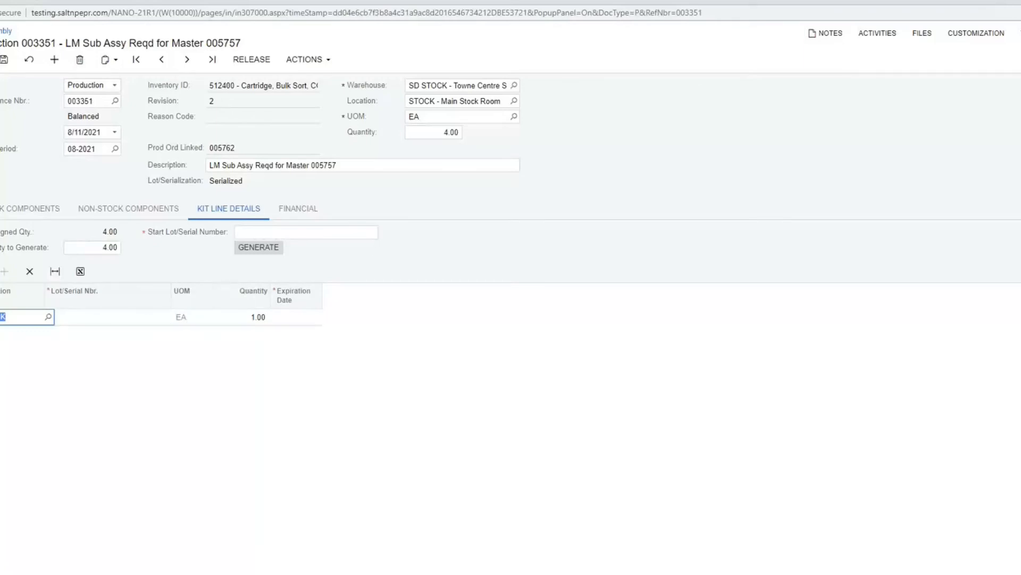
left_click(1020, 1)
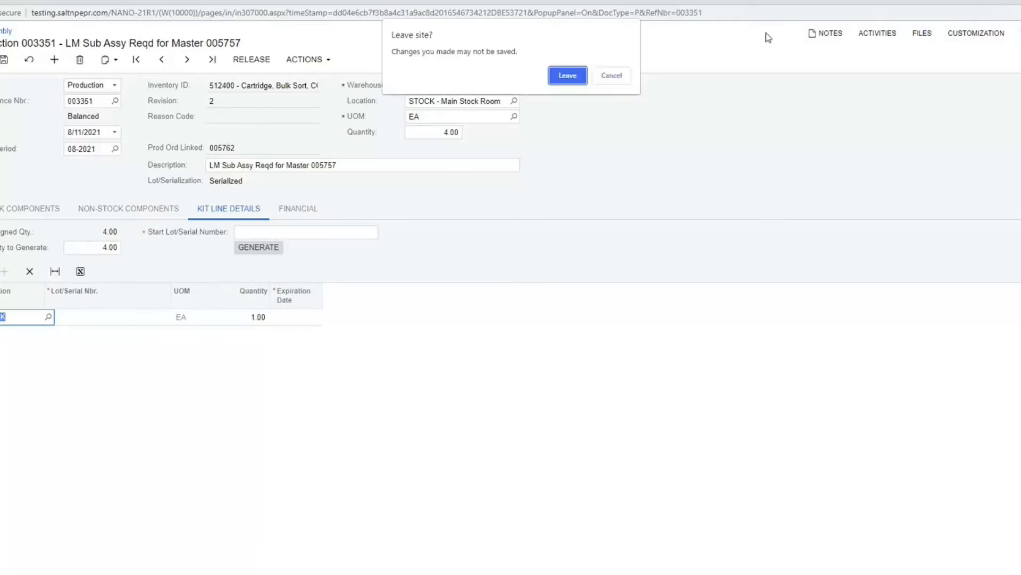
left_click(568, 76)
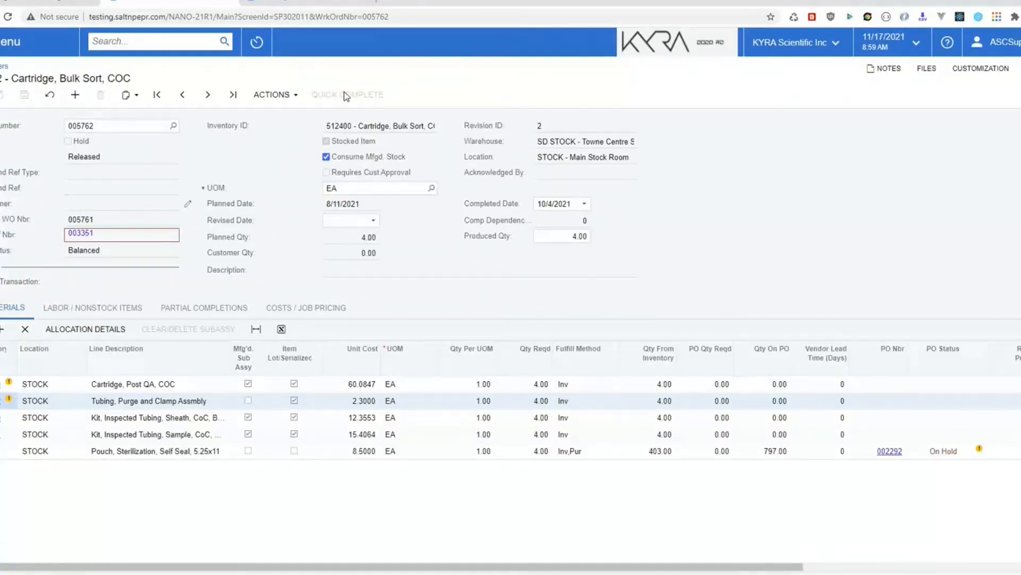
Step: Open production order 005763 and print its Prod Order form from the Actions menu
left_click(296, 95)
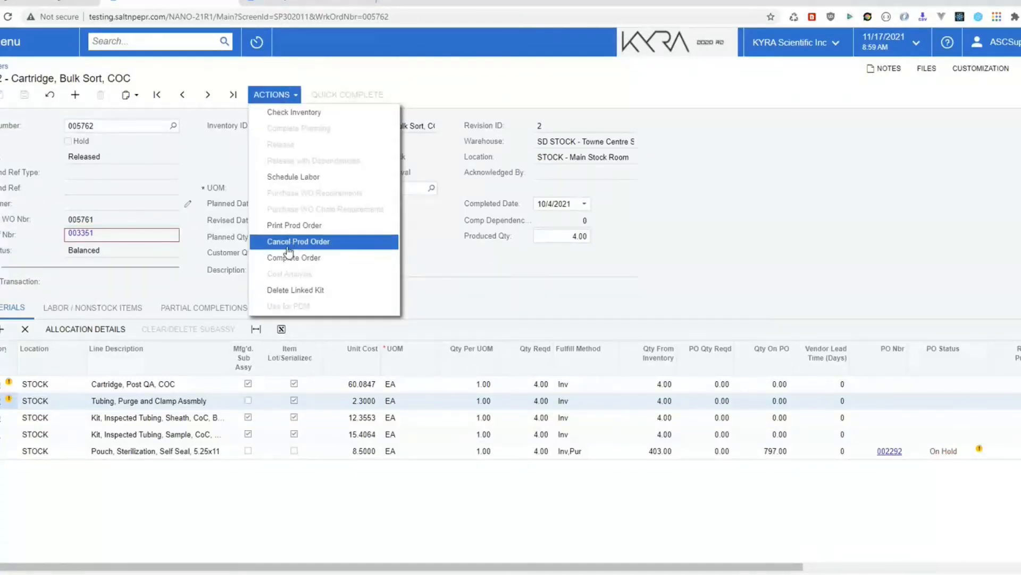
left_click(472, 261)
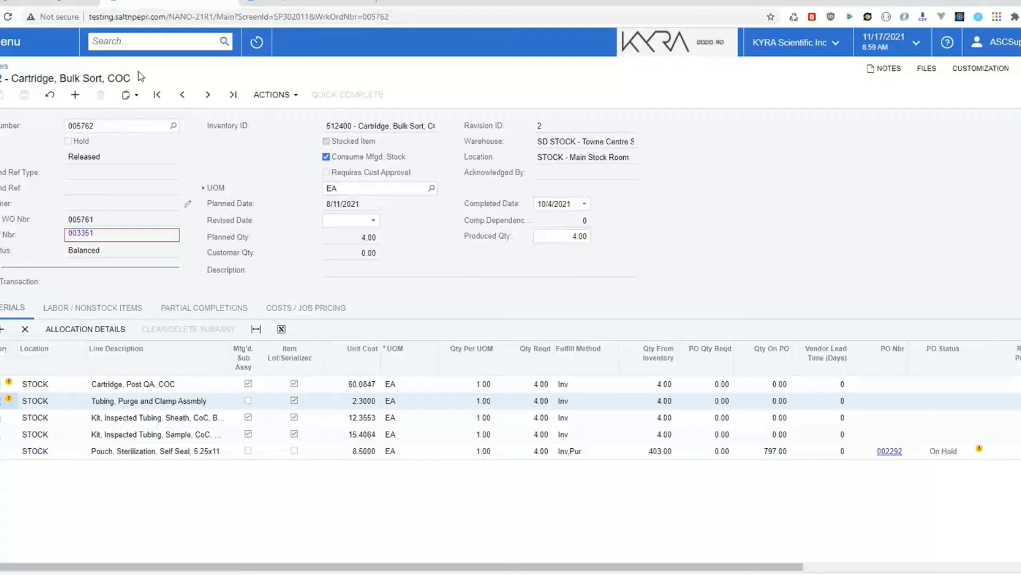
left_click(22, 42)
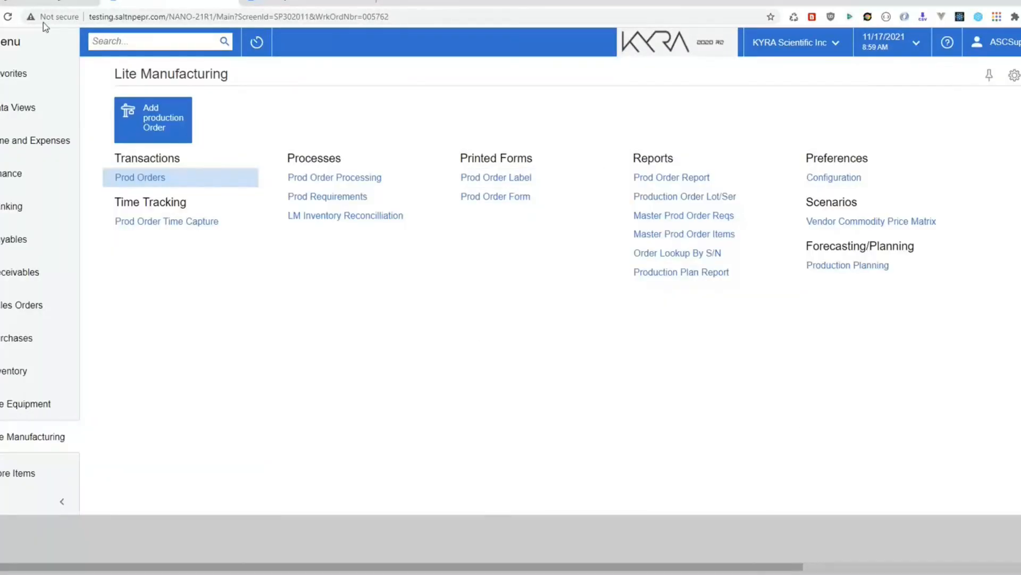
left_click(140, 177)
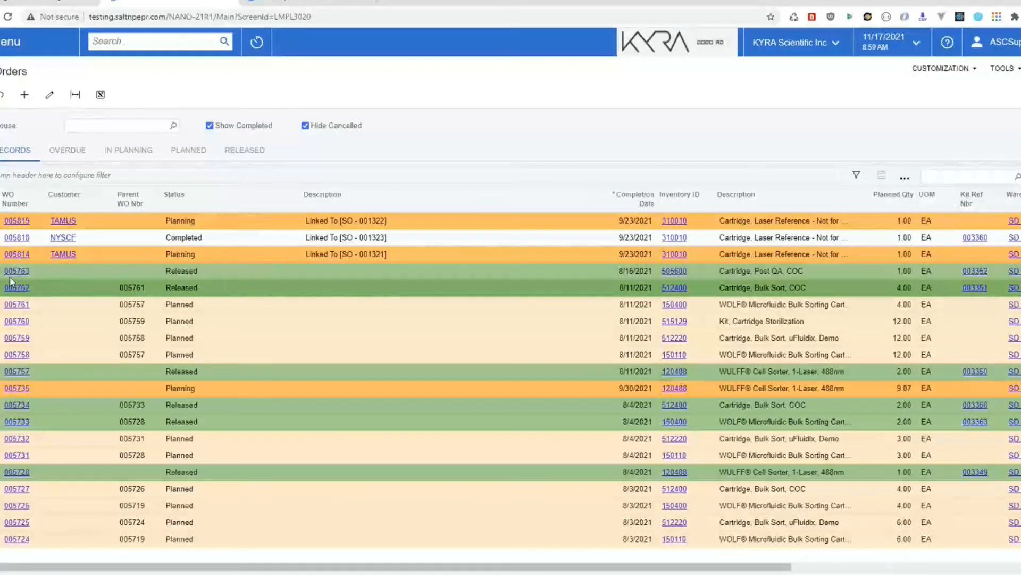
left_click(121, 275)
left_click(121, 275)
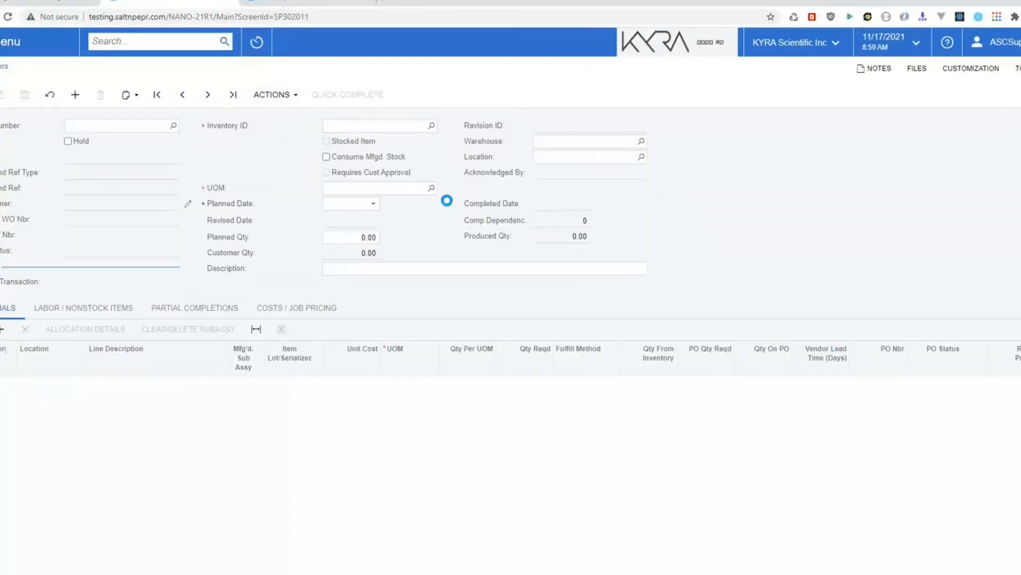
left_click(275, 95)
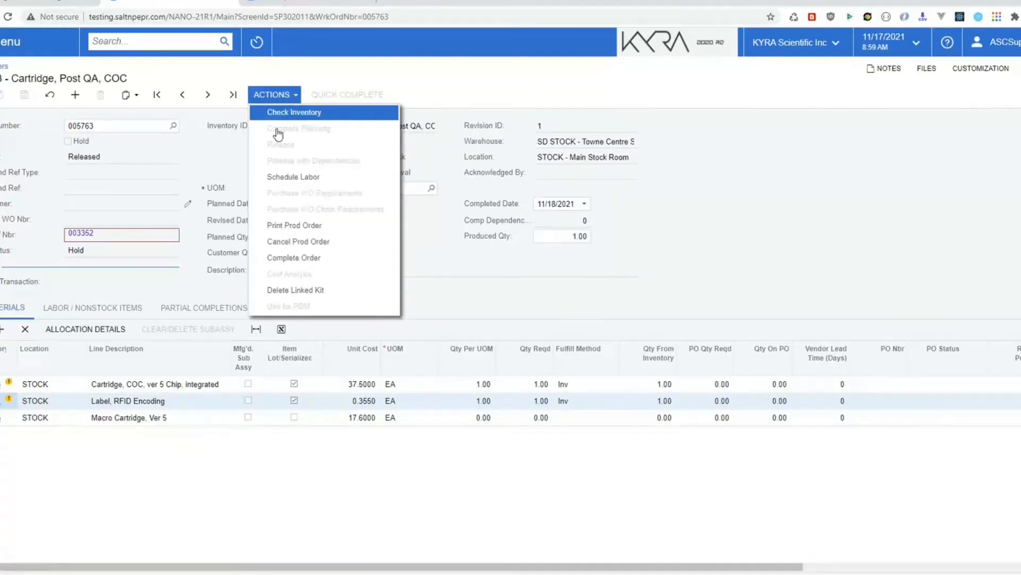
left_click(286, 229)
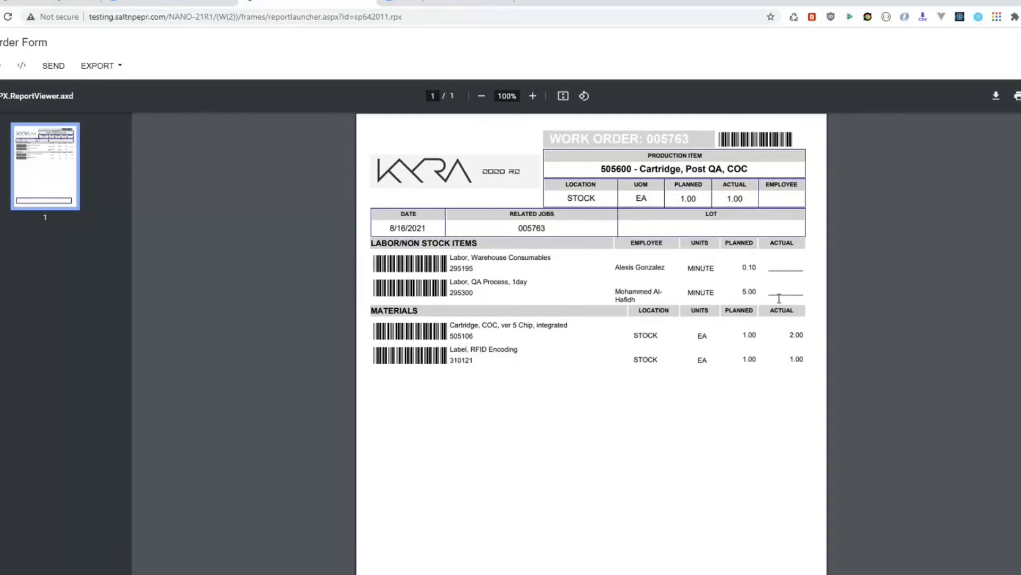
Step: Close the printed 005763 work order form
left_click(367, 3)
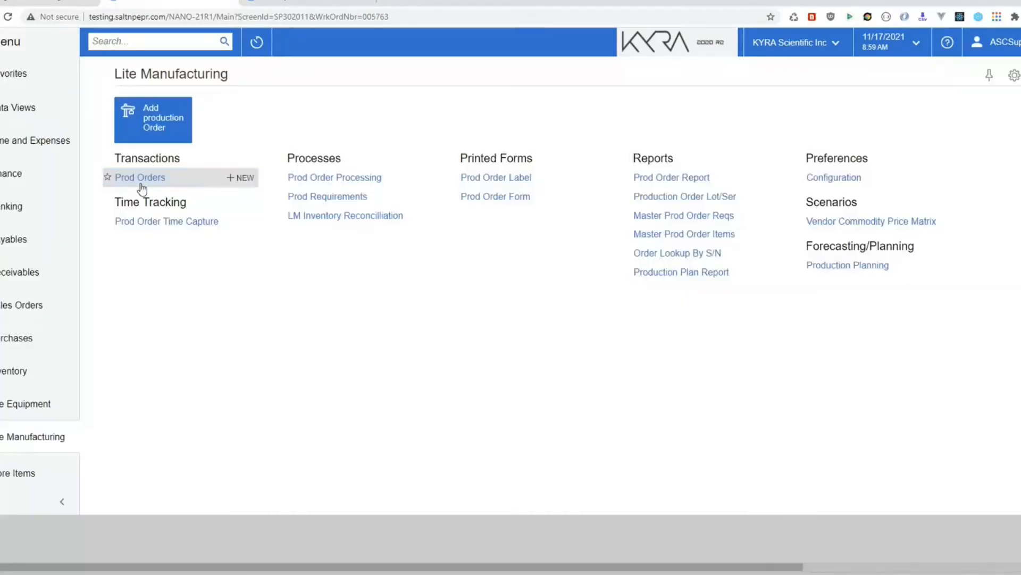
Step: Load work order 005476 into Prod Order Time Capture via the Order lookup
left_click(136, 221)
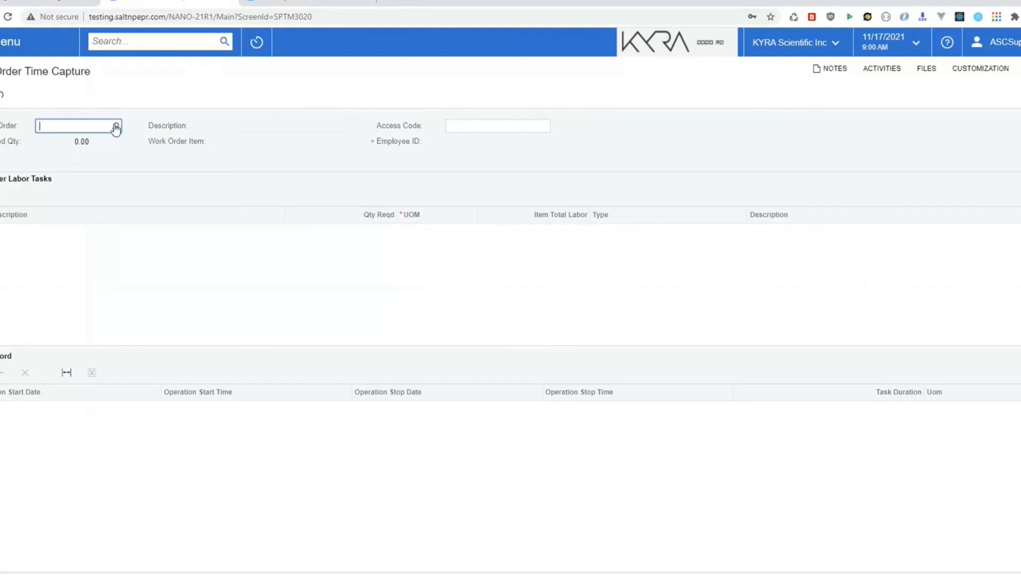
left_click(116, 127)
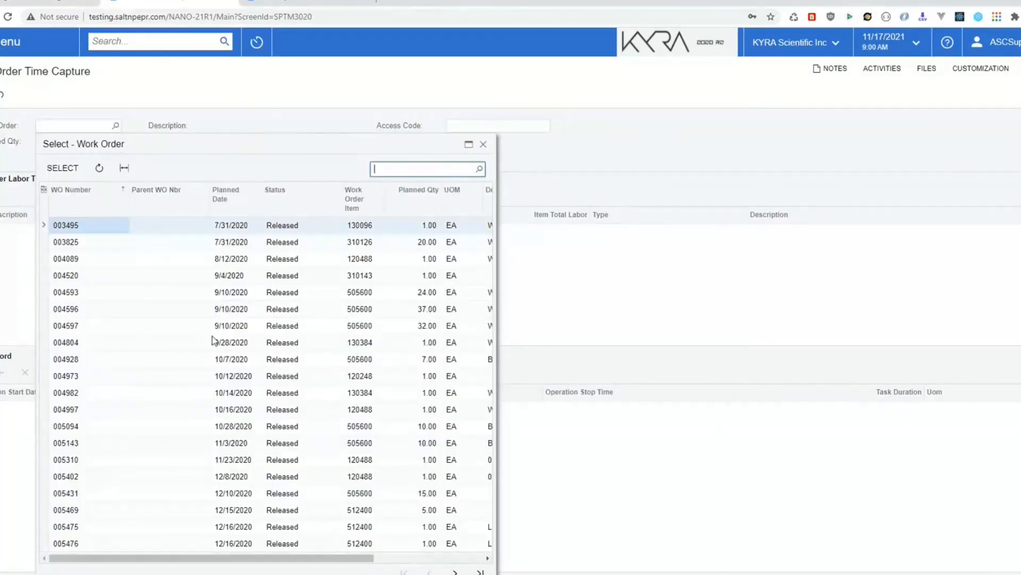
left_click(69, 543)
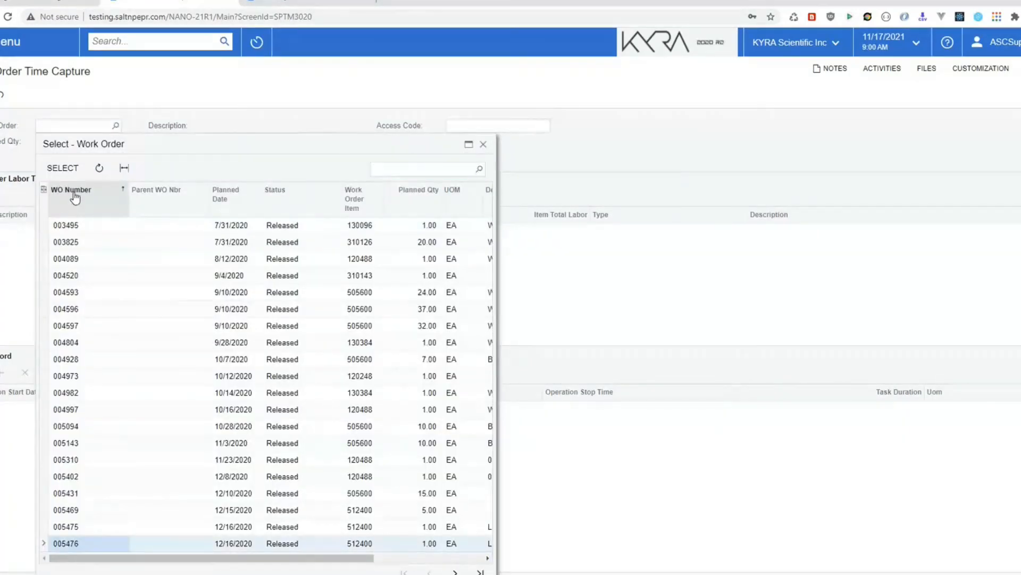
left_click(62, 167)
Step: Enter the access code in the Access Code field
left_click(490, 125)
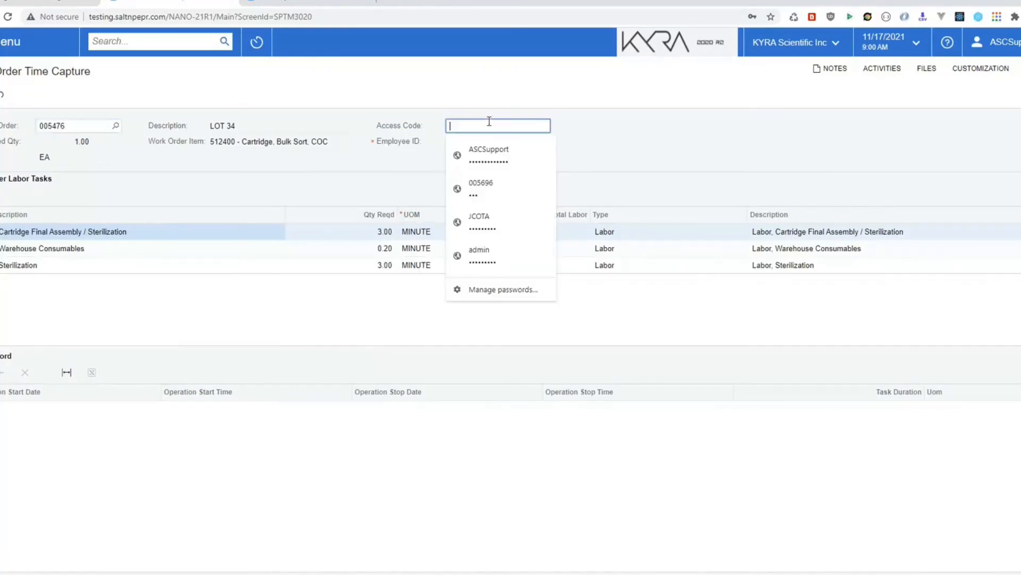
type("•••")
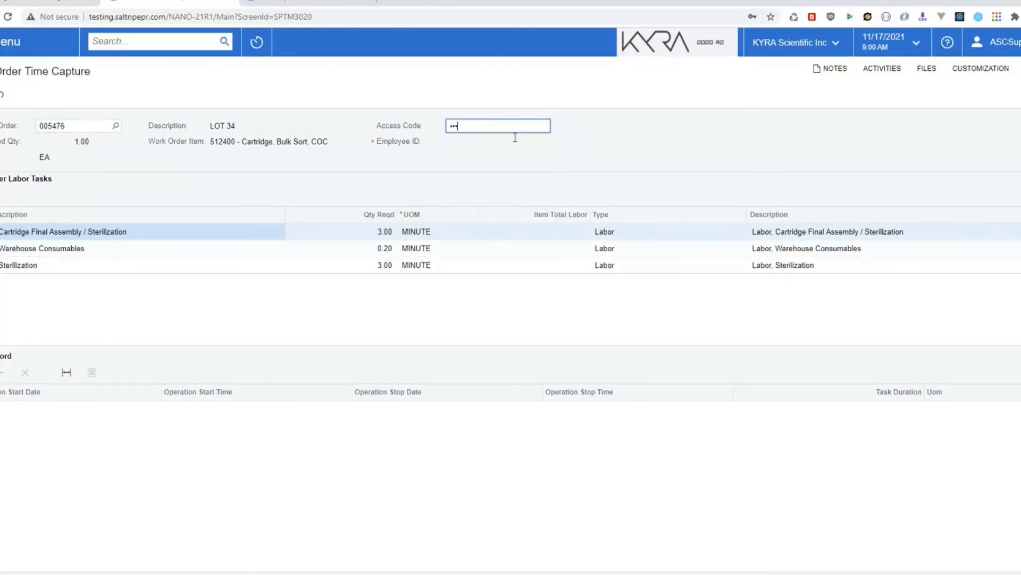
left_click(463, 126)
type("•••")
key("Tab")
Step: In a new tab, open the 21R2 site and sign in with the administrator username and password
left_click(392, 2)
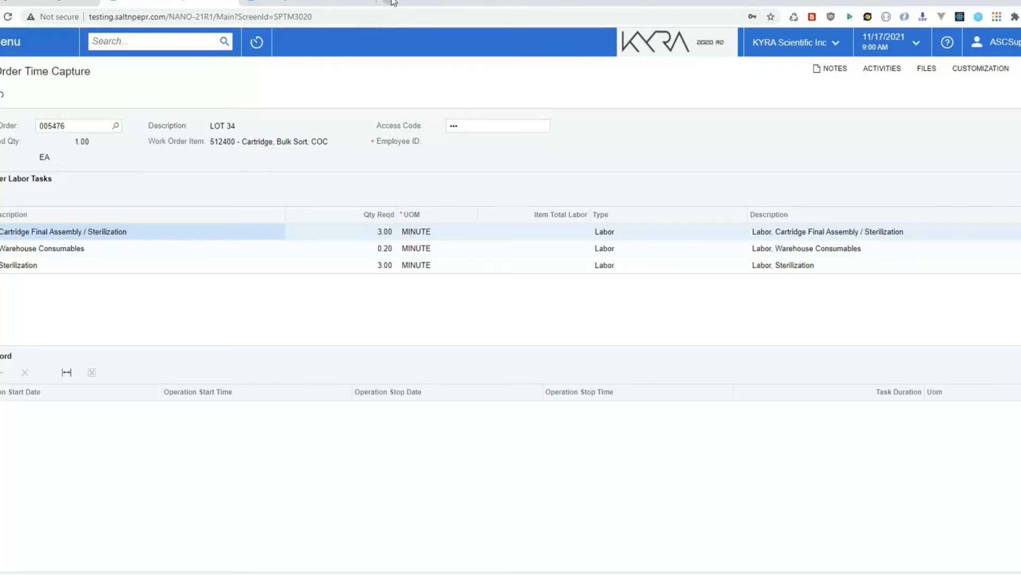
left_click(197, 34)
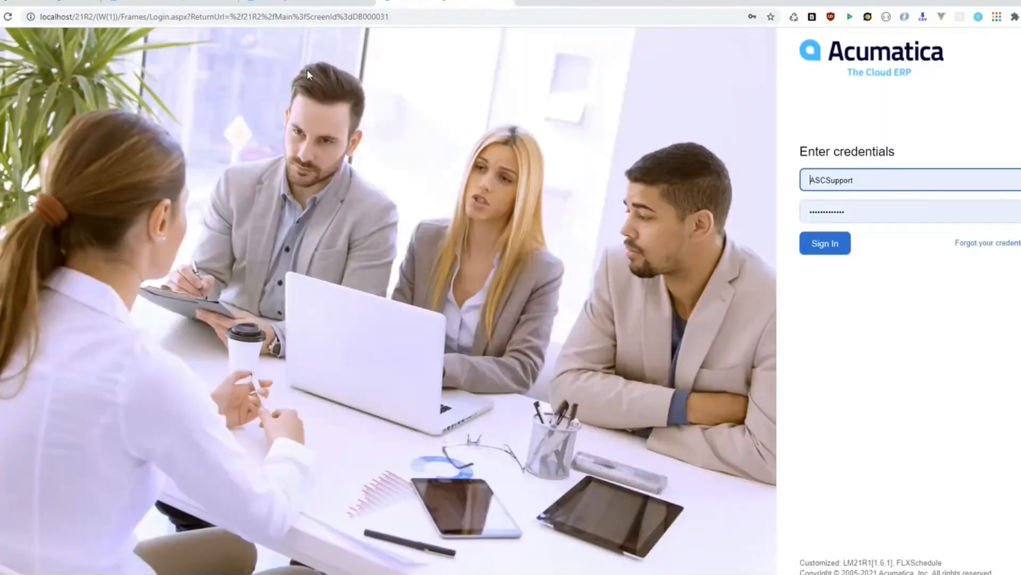
double_click(866, 184)
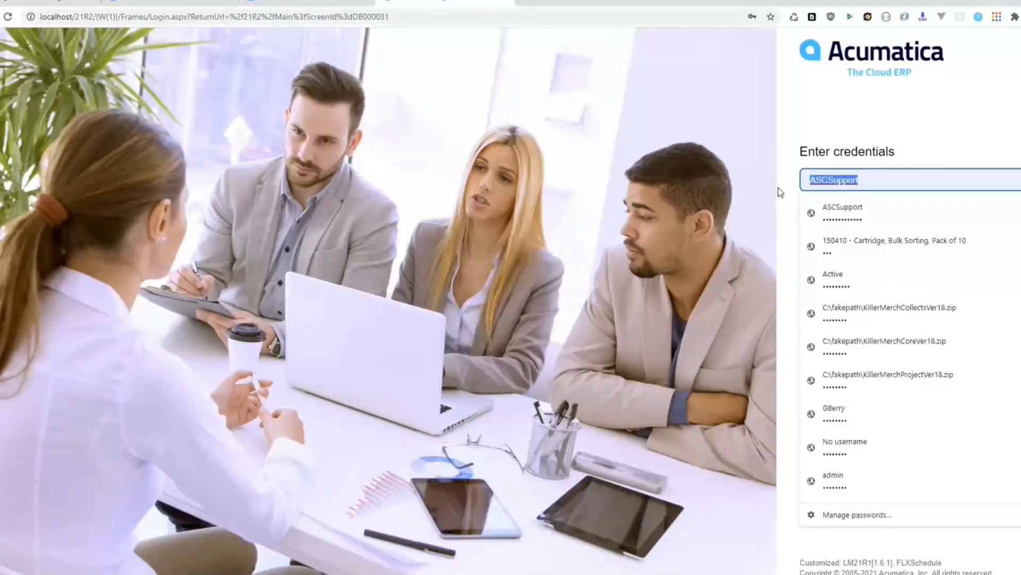
type("admin")
key("Tab")
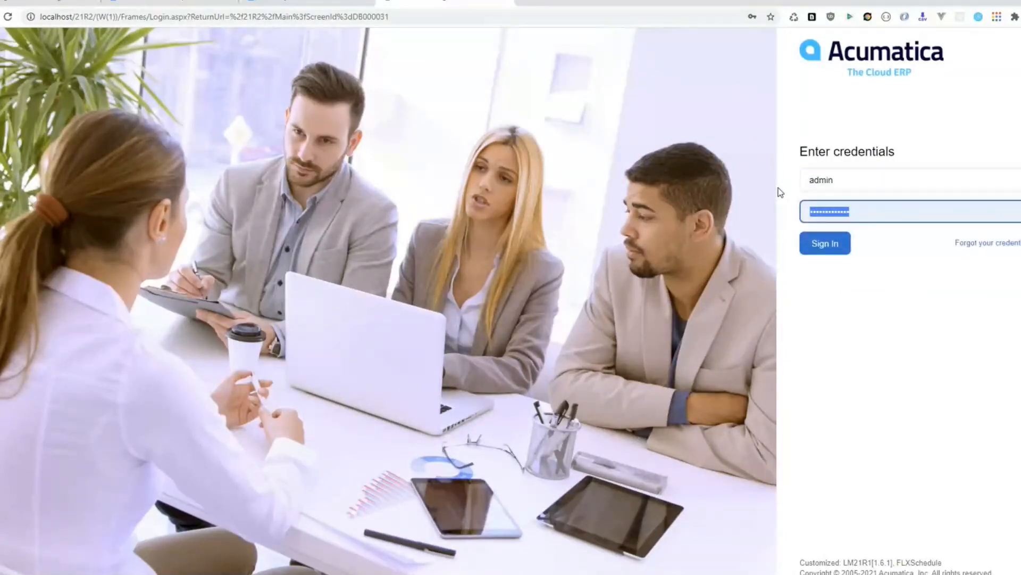
type("•••••")
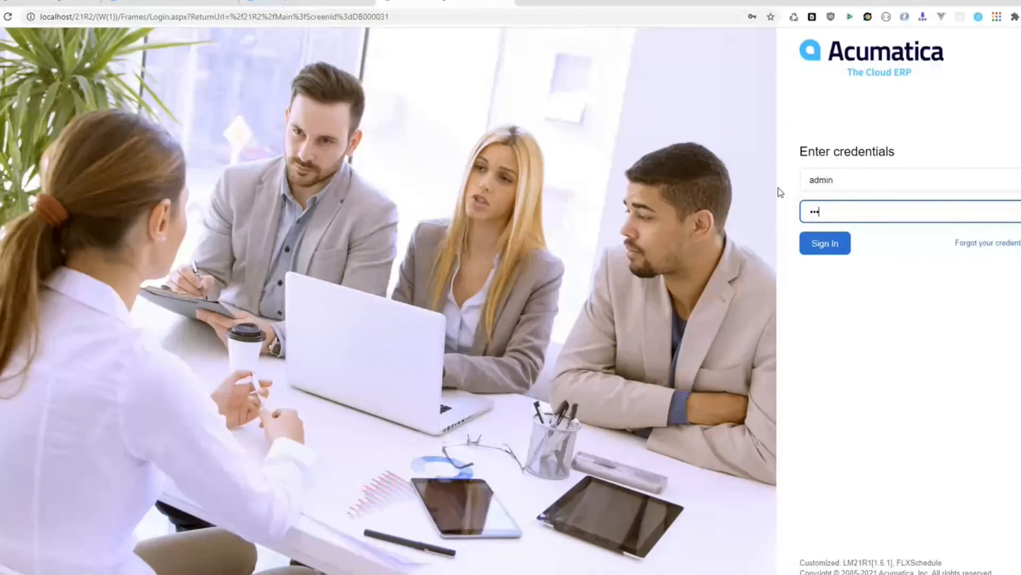
type("••••")
left_click(813, 238)
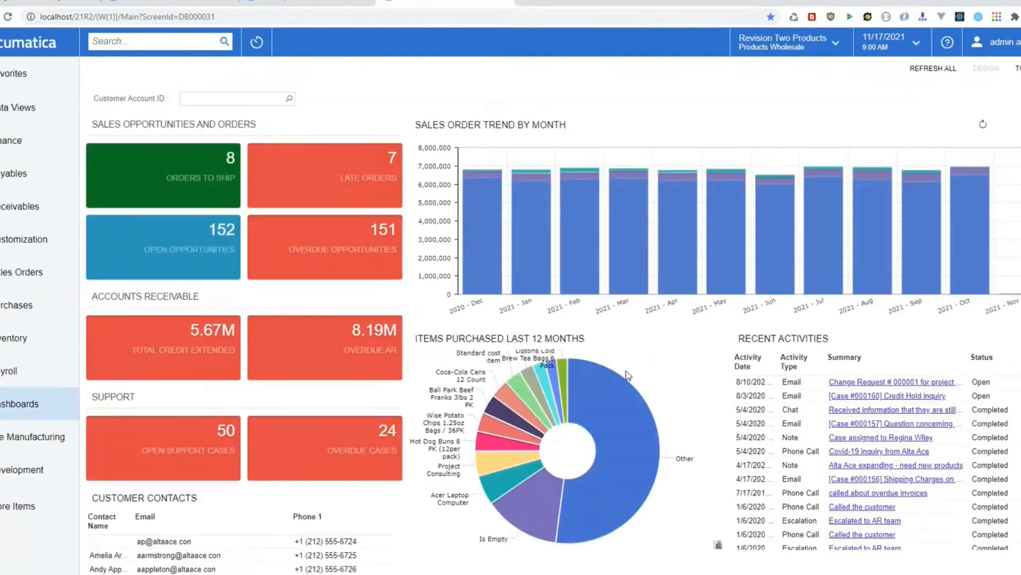
Step: Load work order 001013 into Lite Manufacturing's Prod Order Time Capture
left_click(31, 436)
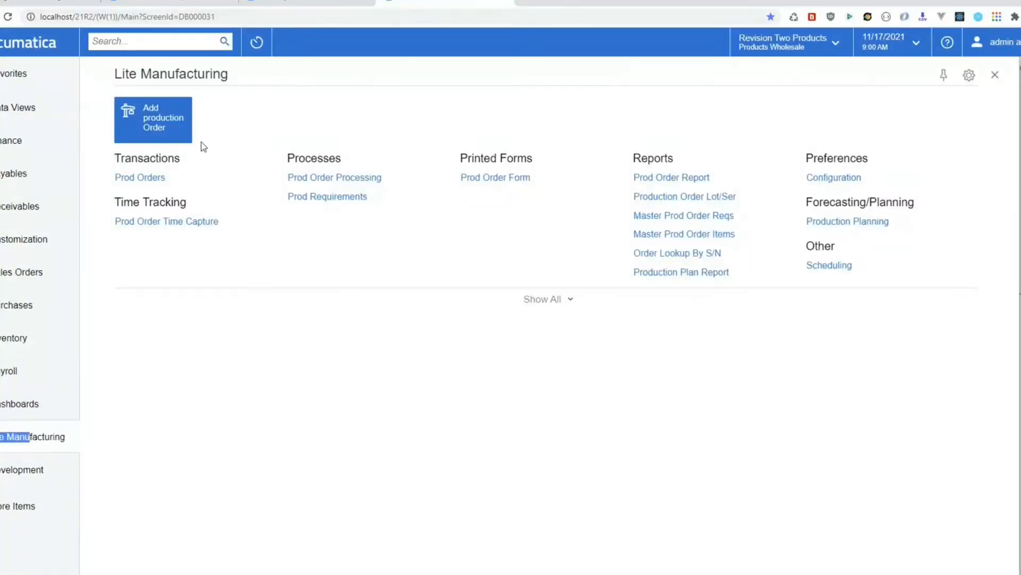
left_click(143, 180)
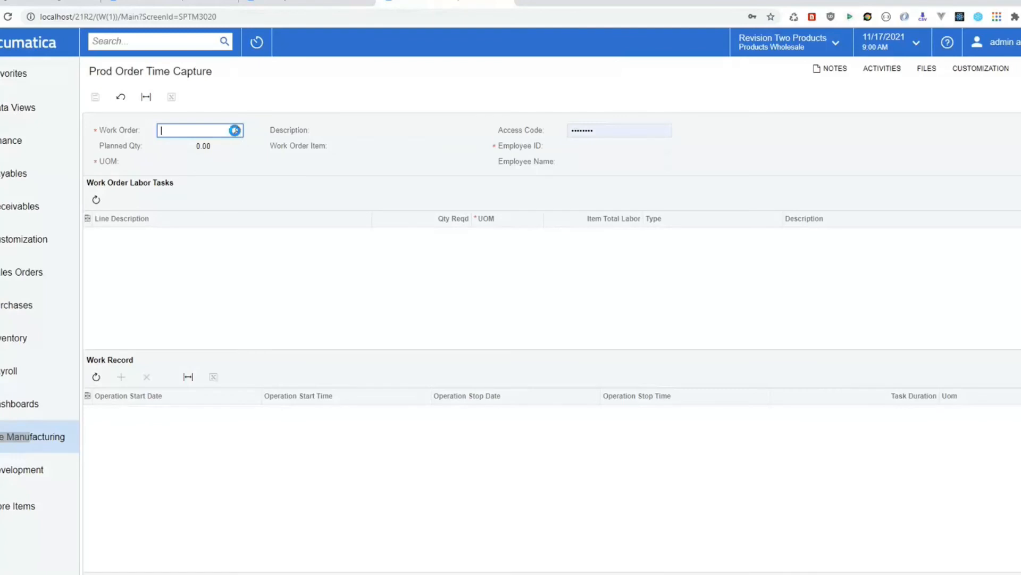
left_click(238, 130)
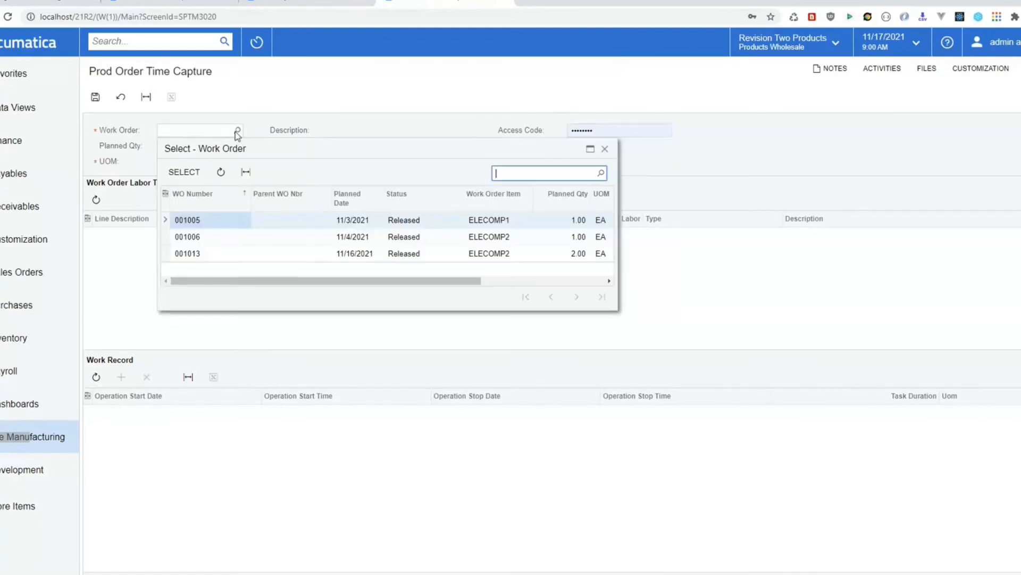
left_click(193, 254)
left_click(184, 172)
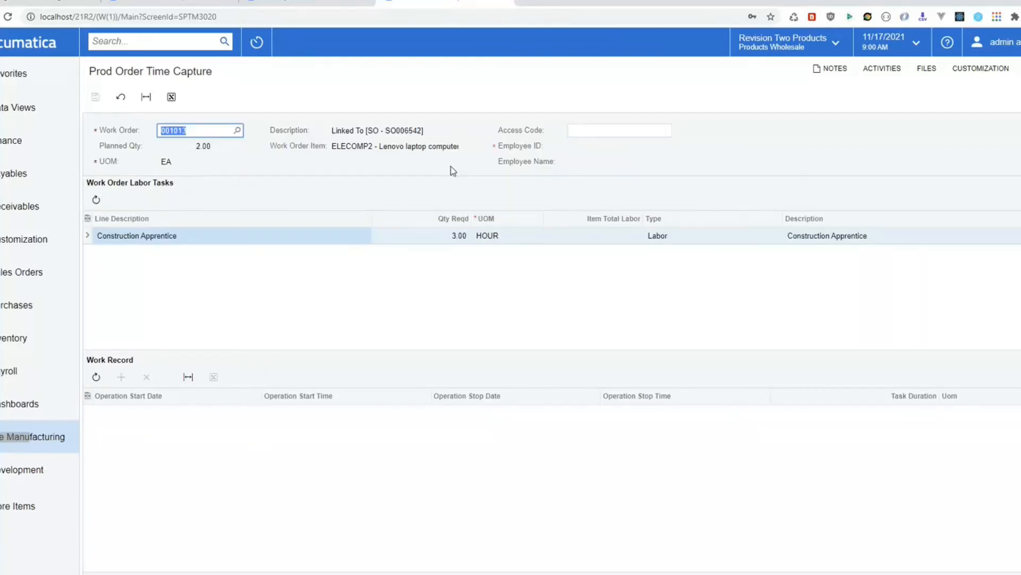
Step: Enter the access code, then re-enter it in the access code field
left_click(596, 131)
type("•••")
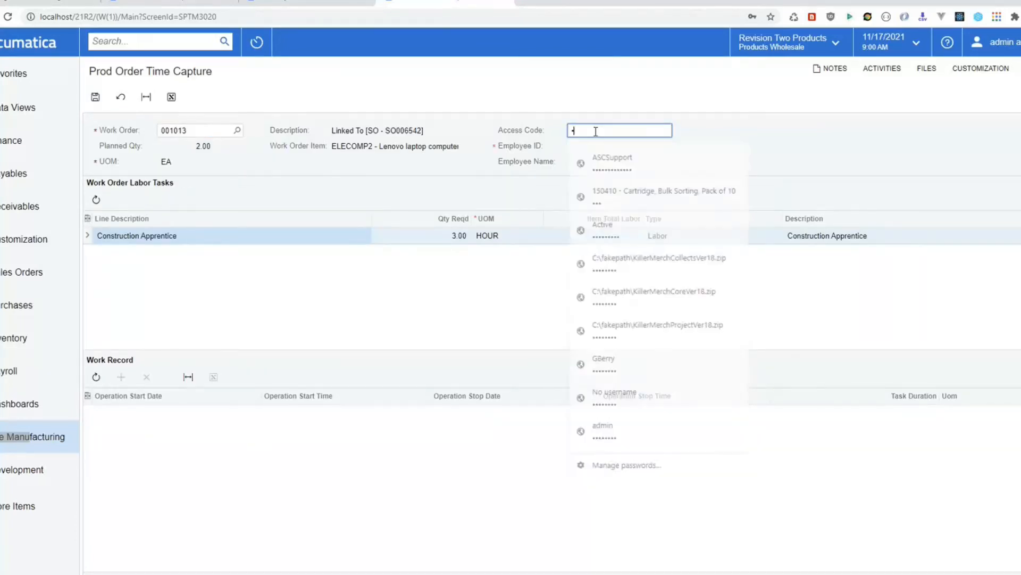
key("Tab")
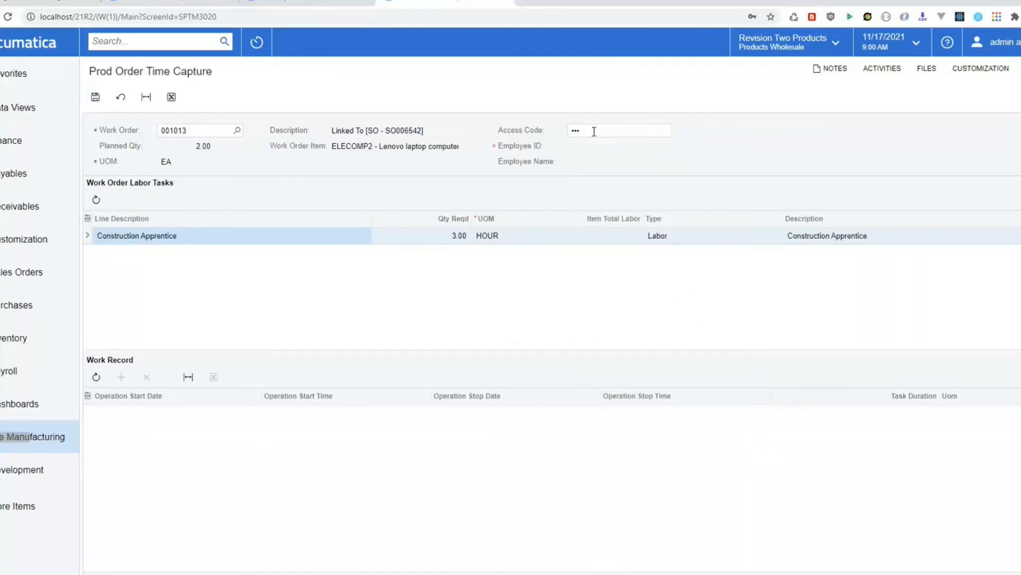
left_click(596, 130)
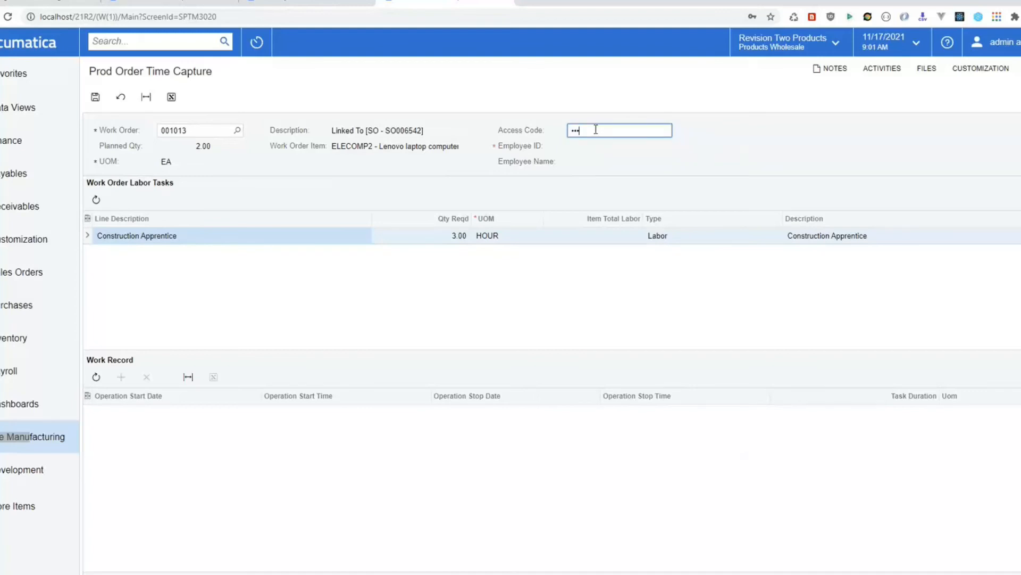
type("••")
key("Tab")
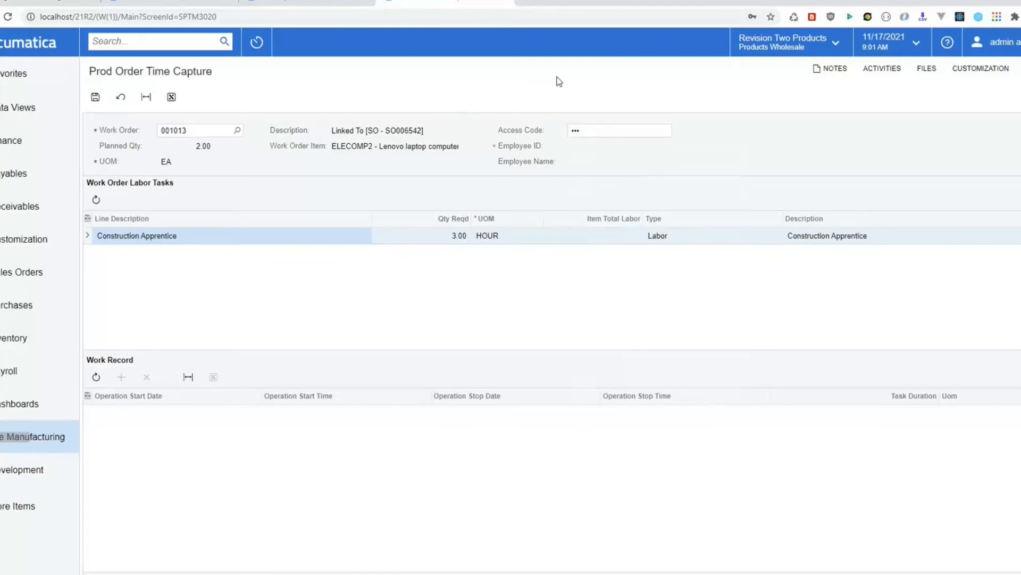
Step: Return to the KYRA Scientific window and open its Production Manager Dashboard
left_click(293, 2)
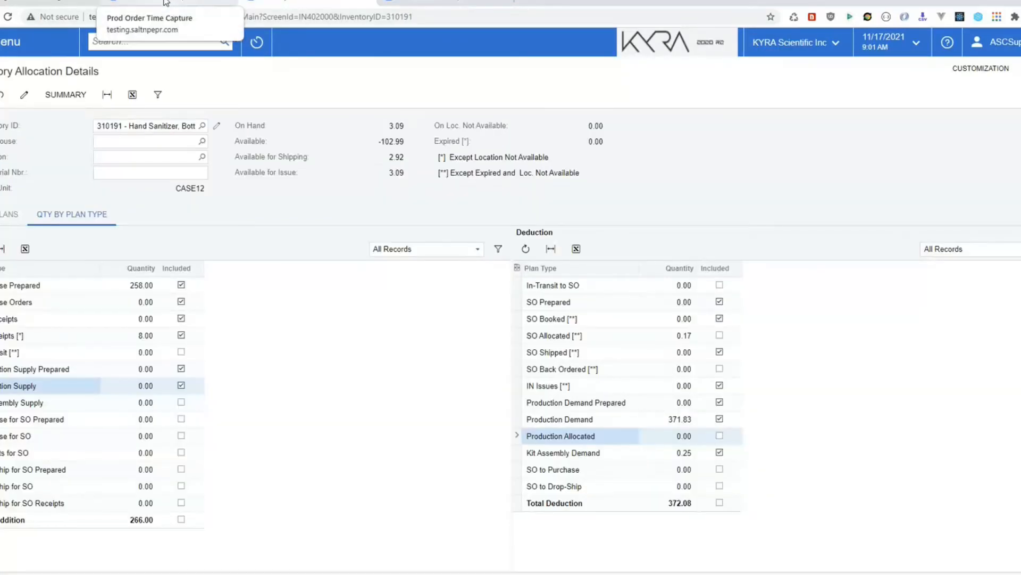
left_click(669, 46)
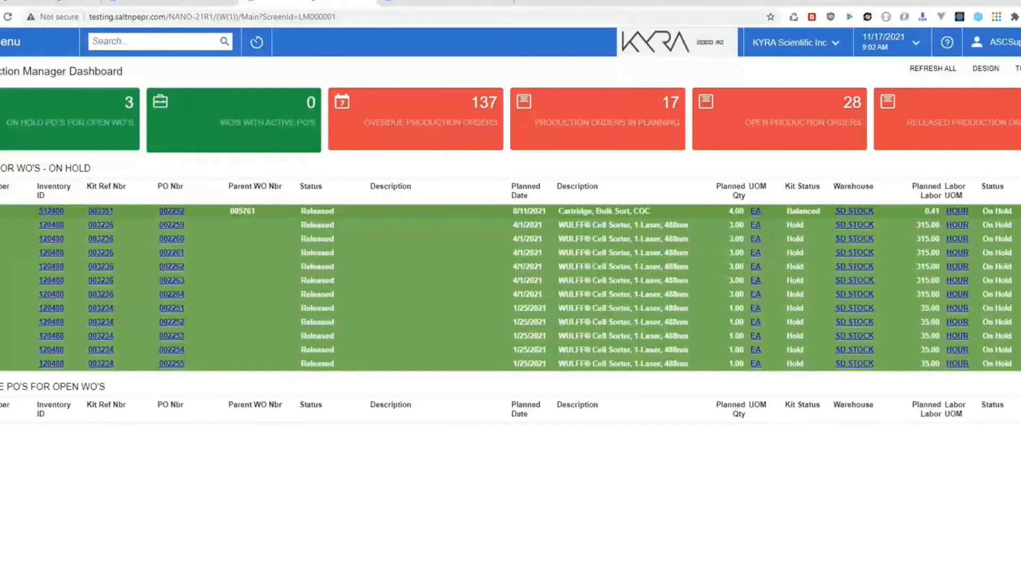
Step: Open production order 005850 from the Lite Manufacturing production order list
left_click(11, 42)
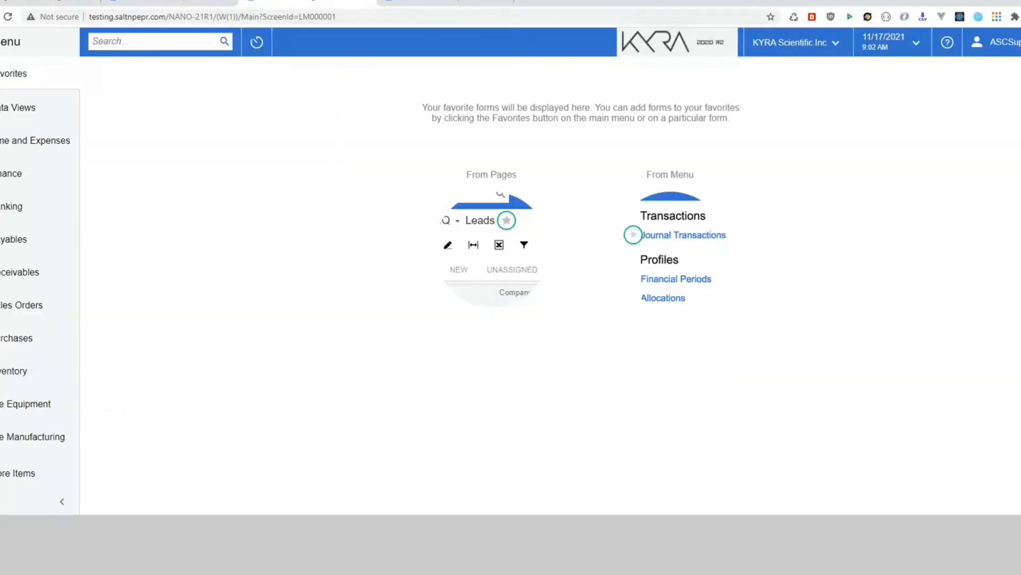
left_click(26, 442)
left_click(141, 177)
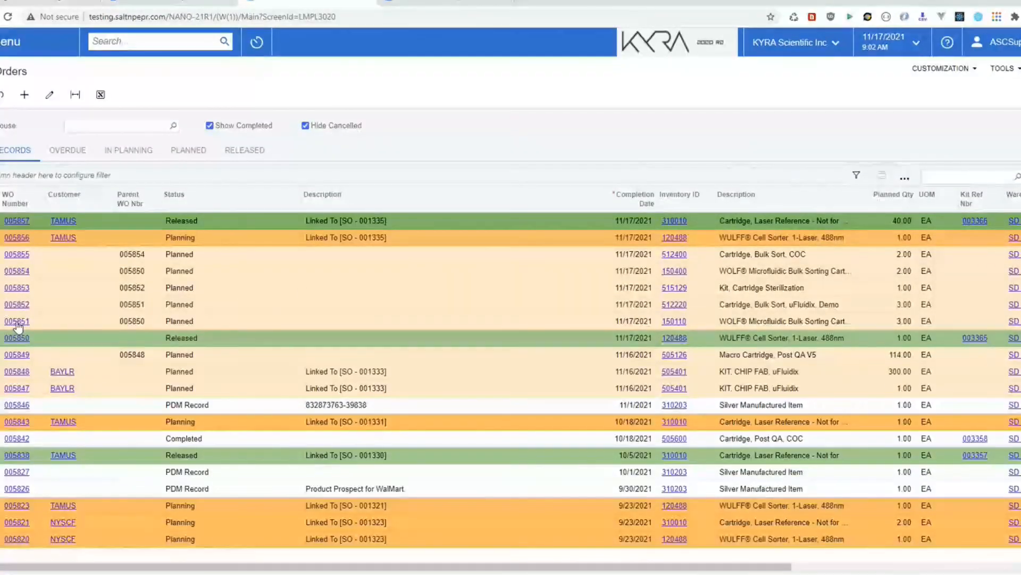
left_click(167, 343)
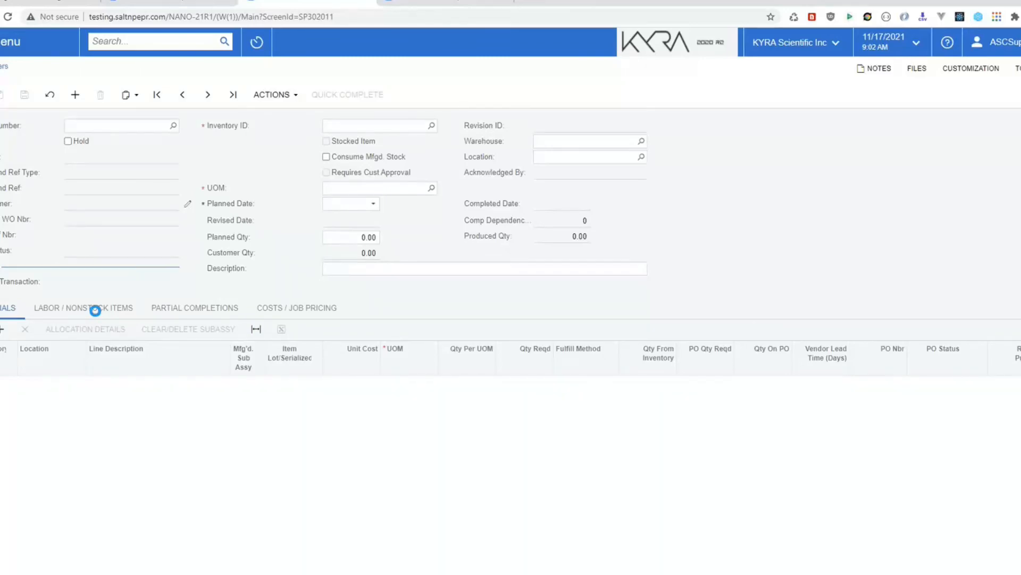
Step: Review order 005850's labor/non-stock items and actions list, ending on its material lines
left_click(68, 309)
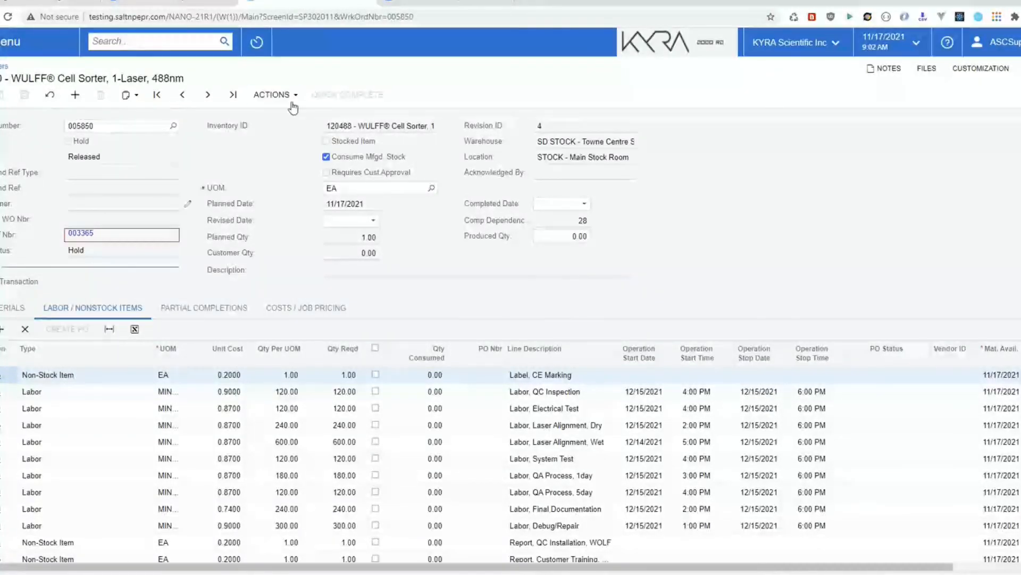
left_click(274, 95)
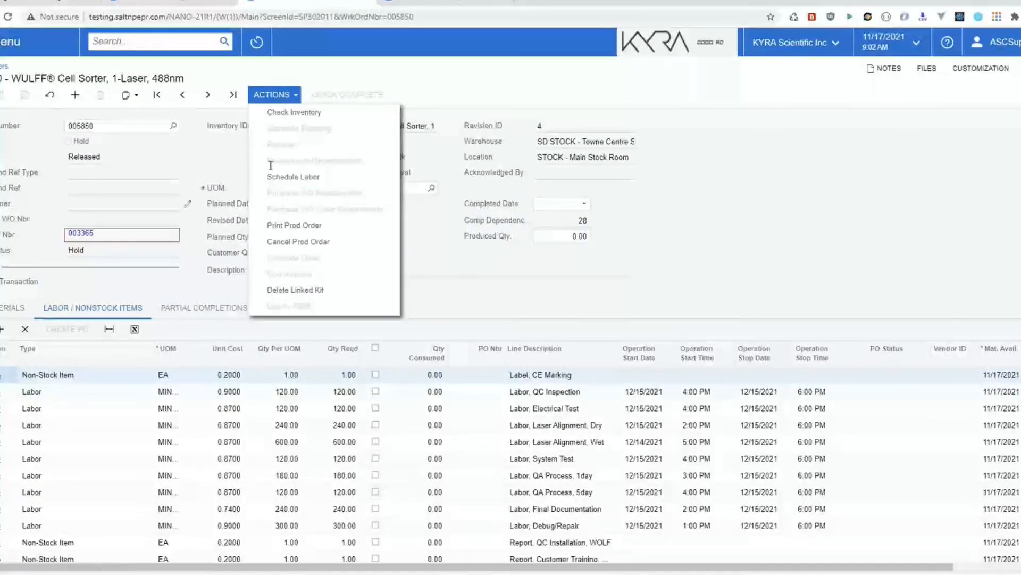
left_click(659, 378)
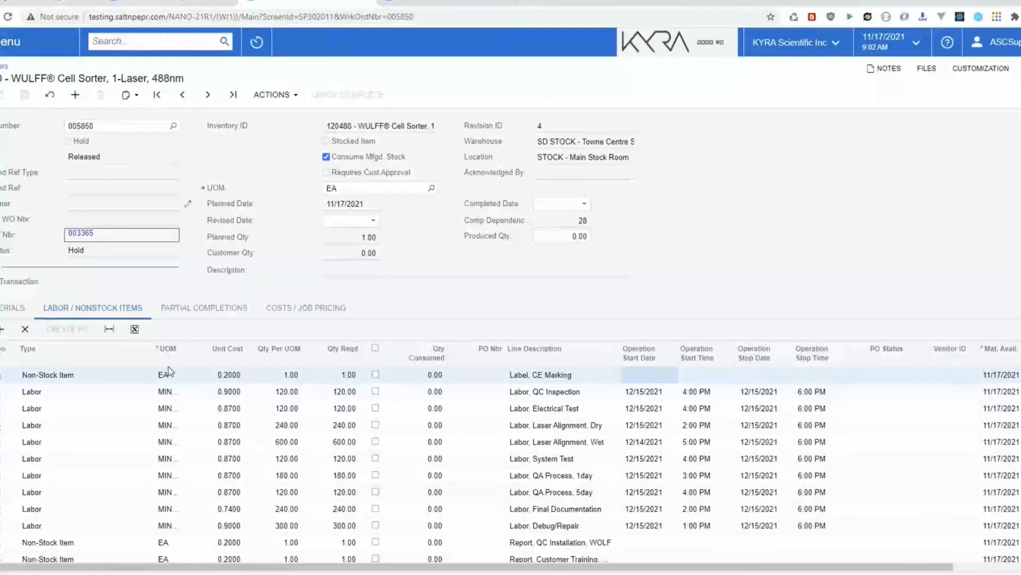
left_click(2, 314)
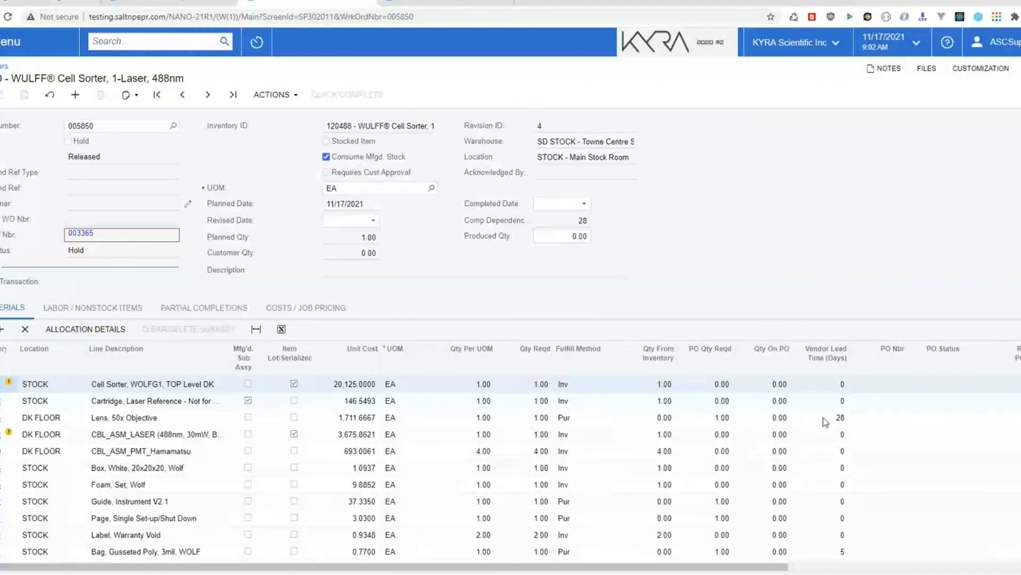
Step: Check the Lens, 50x Objective line's Vendor ID, then return to labor/non-stock items
left_click(853, 422)
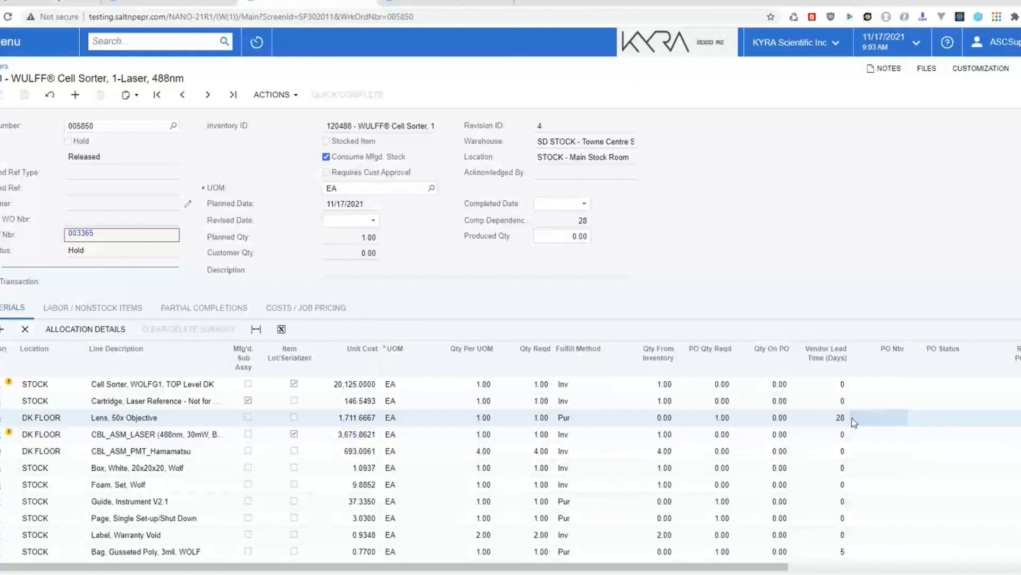
left_click_drag(701, 569, 926, 569)
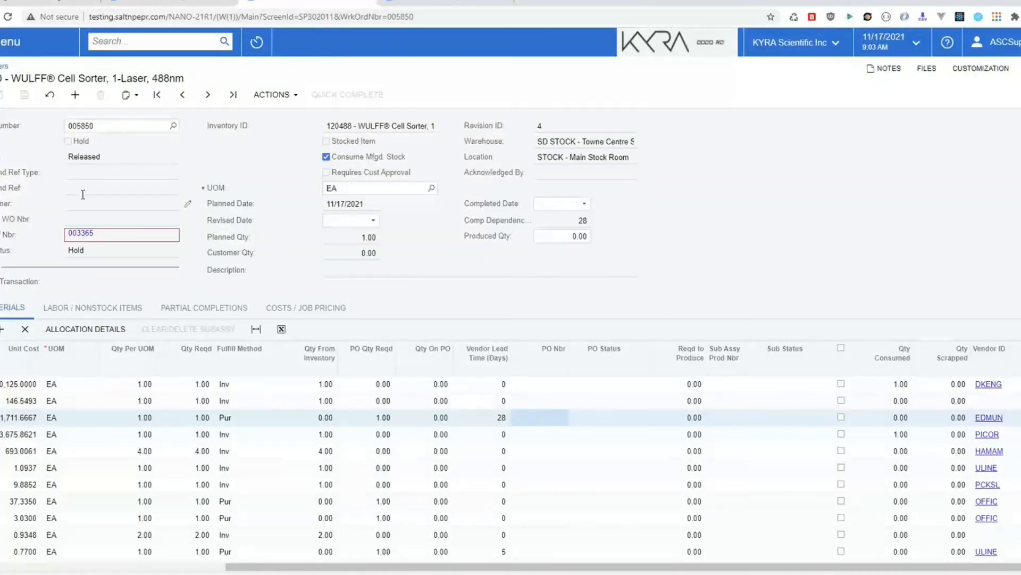
left_click(79, 308)
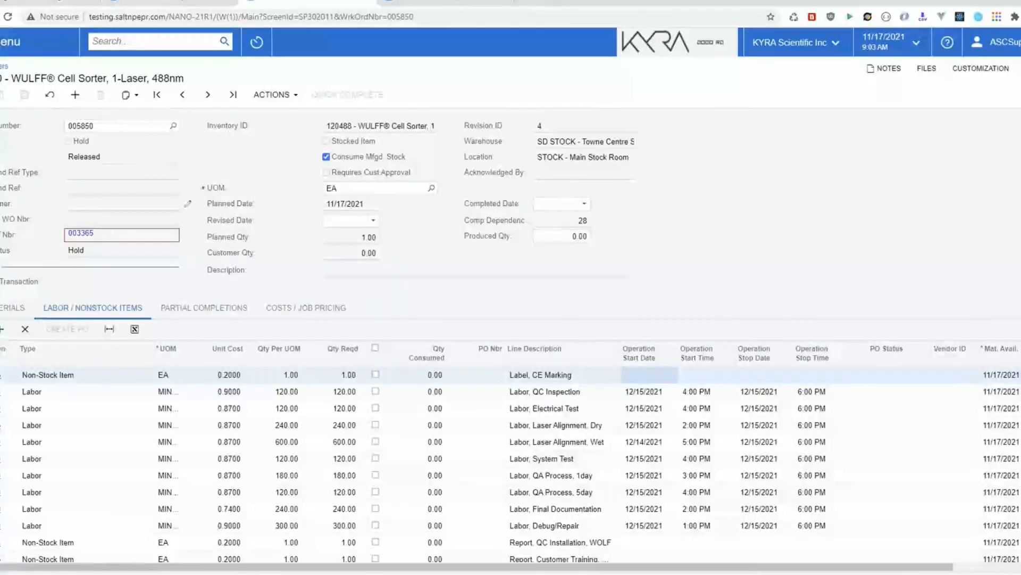
Step: Switch to the DHTMLX Gantt resource usage diagram in the browser
key("alt+Tab")
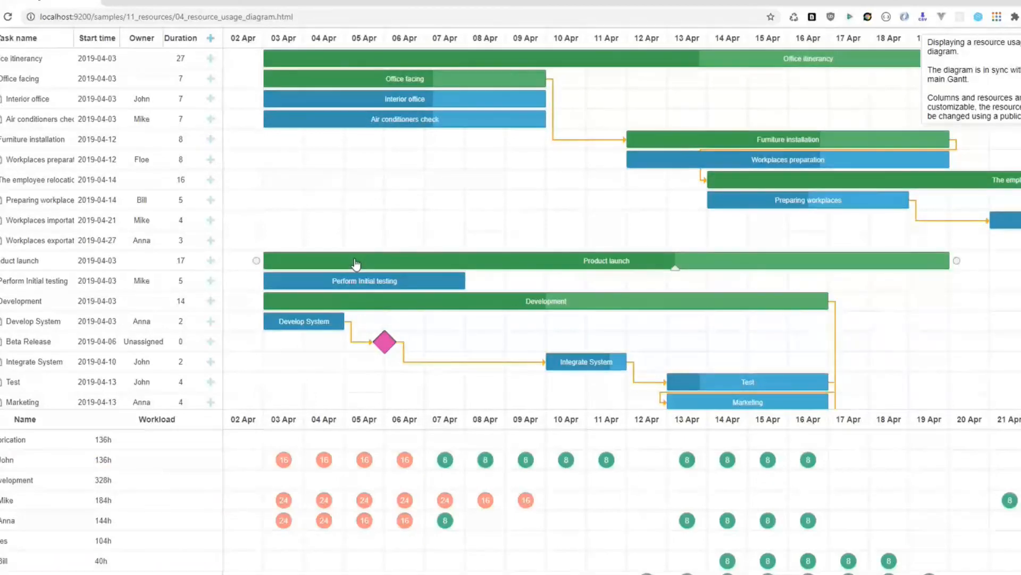
Step: Drag Air conditioners check several days later, then back to start 04 Apr 2019
left_click(457, 261)
left_click_drag(373, 120, 439, 123)
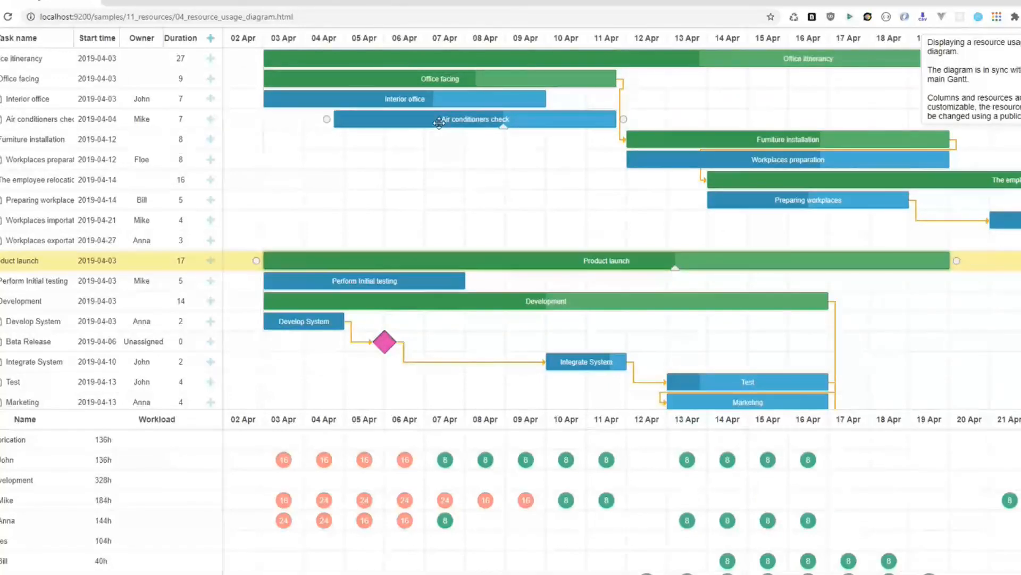
left_click_drag(439, 123, 698, 154)
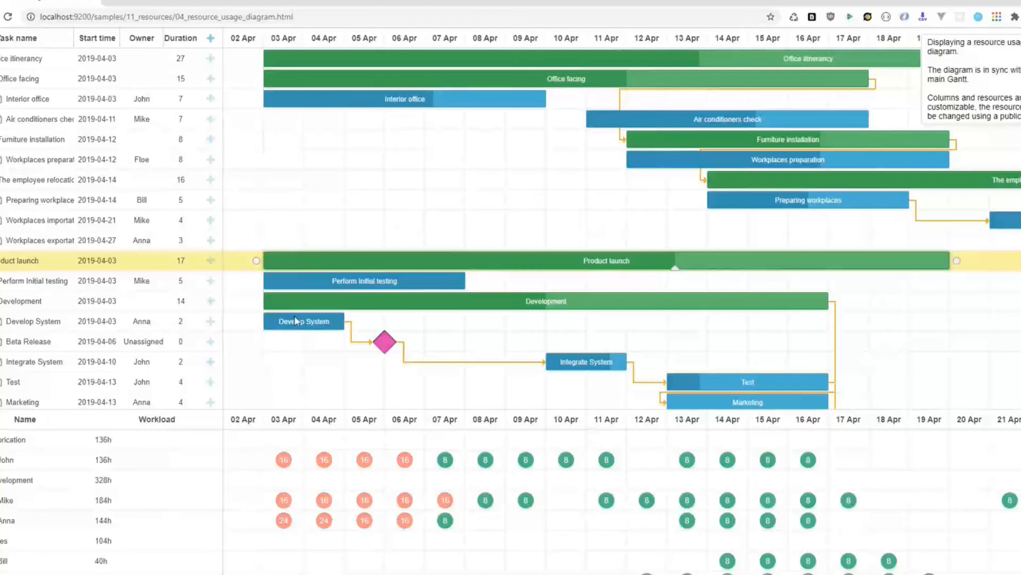
left_click(650, 146)
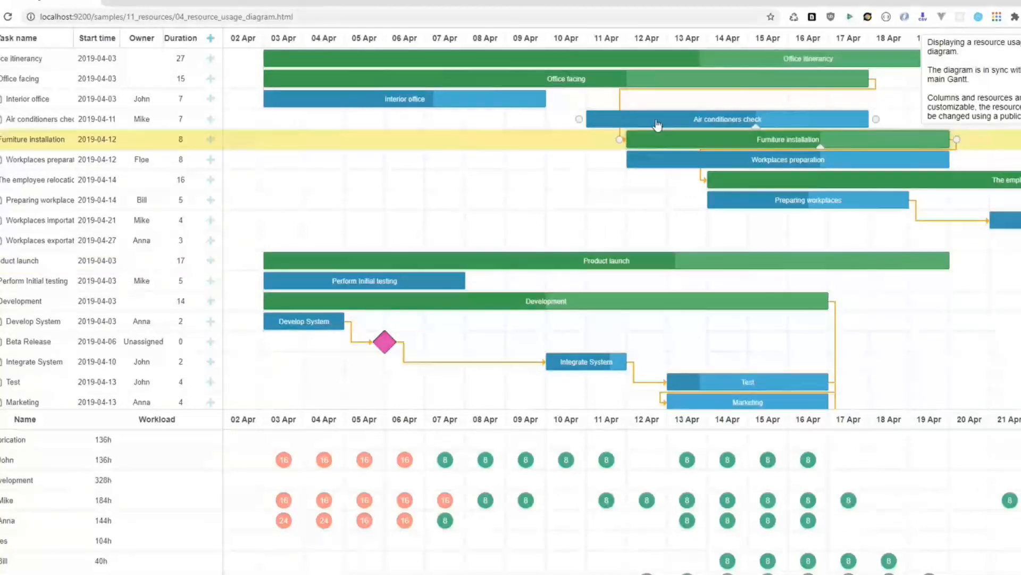
left_click_drag(654, 119, 372, 122)
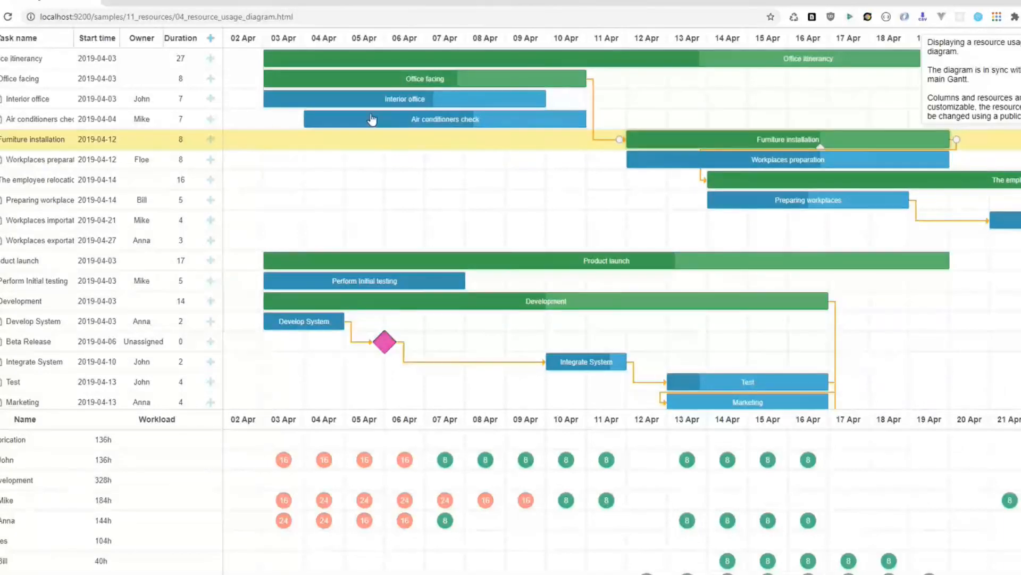
Step: Select the Office facing, Development and Product launch tasks in turn
left_click(540, 78)
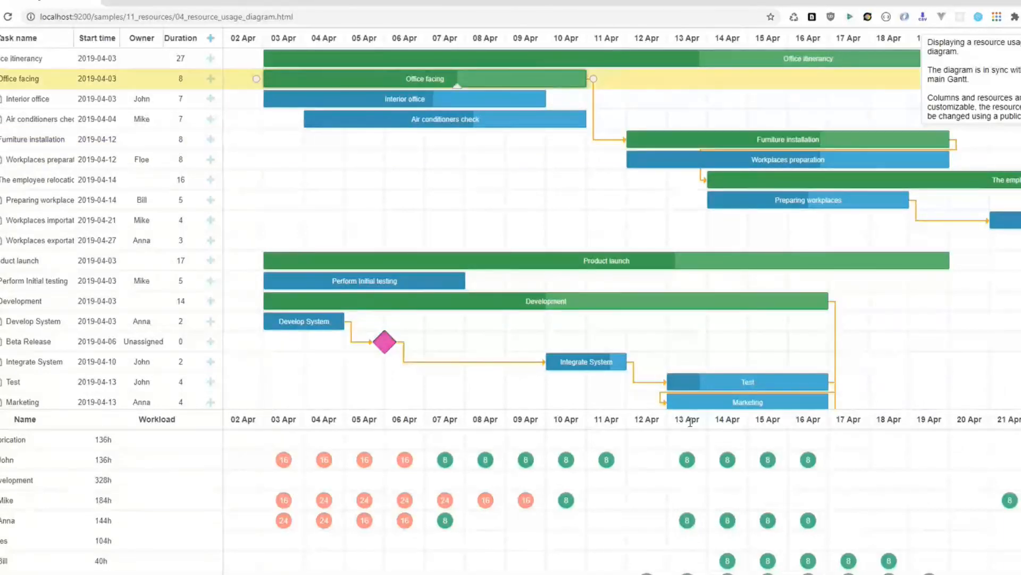
left_click(649, 311)
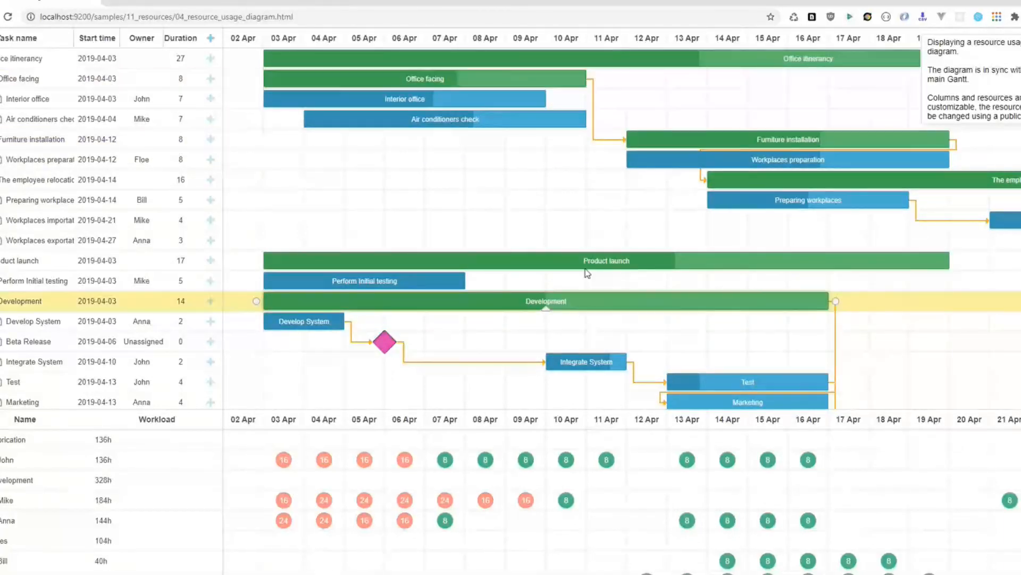
left_click(645, 260)
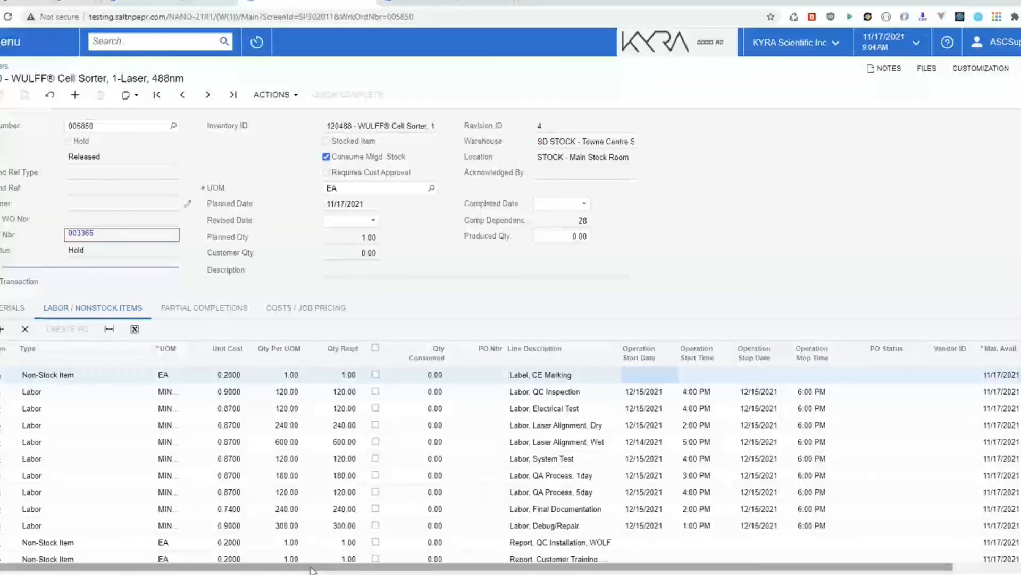
left_click_drag(313, 569, 373, 569)
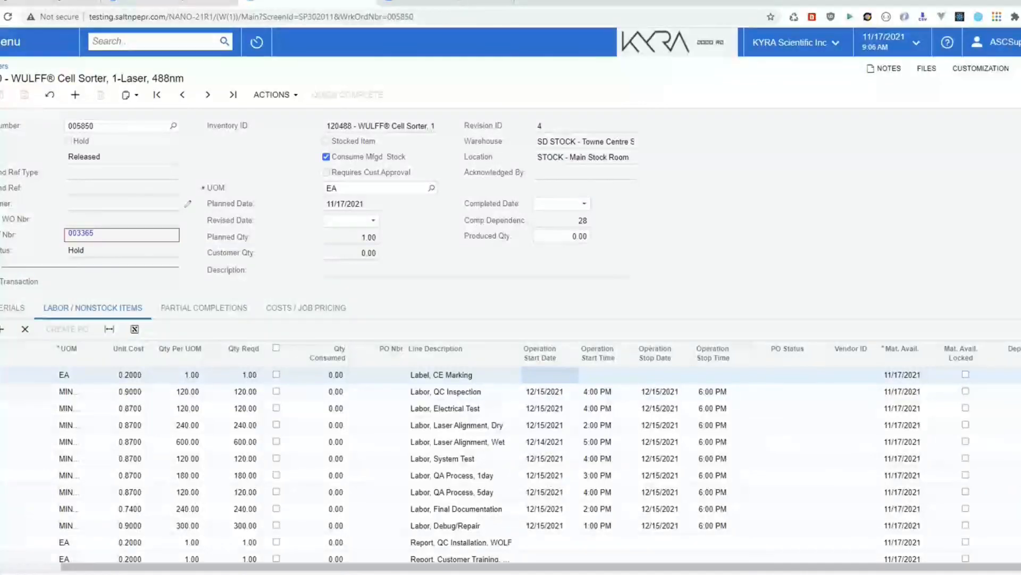
Step: Scroll order 005850's grid back left and open the main menu for Lite Manufacturing
left_click_drag(129, 559, 68, 559)
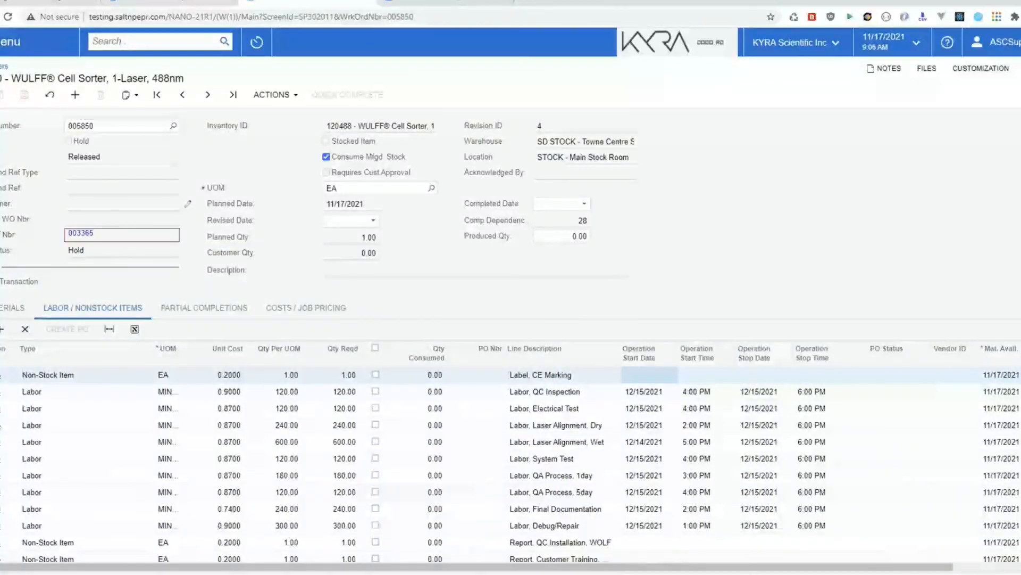
left_click(10, 42)
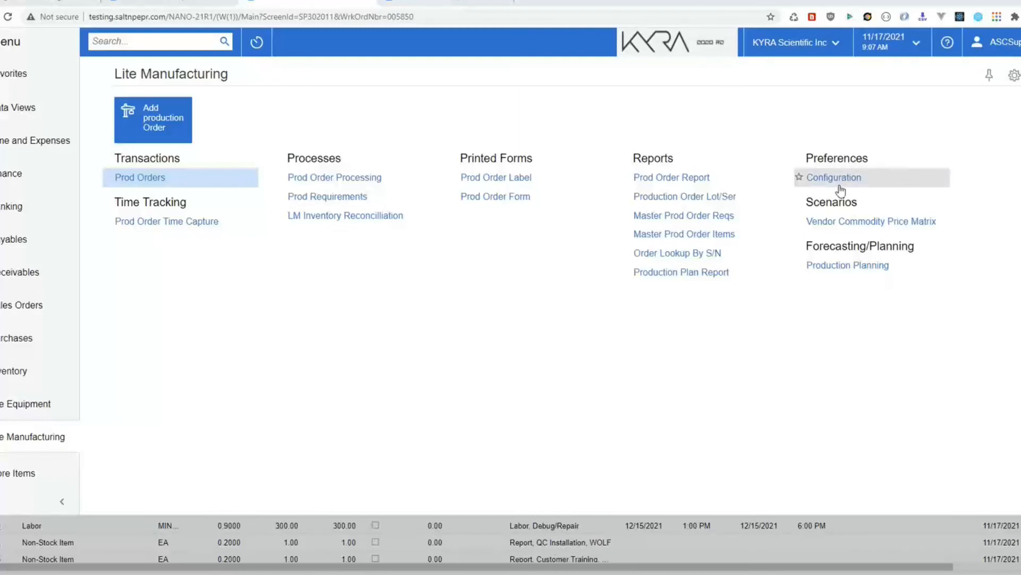
Step: Open Production Planning and load plan 001004 from the Name lookup
left_click(835, 266)
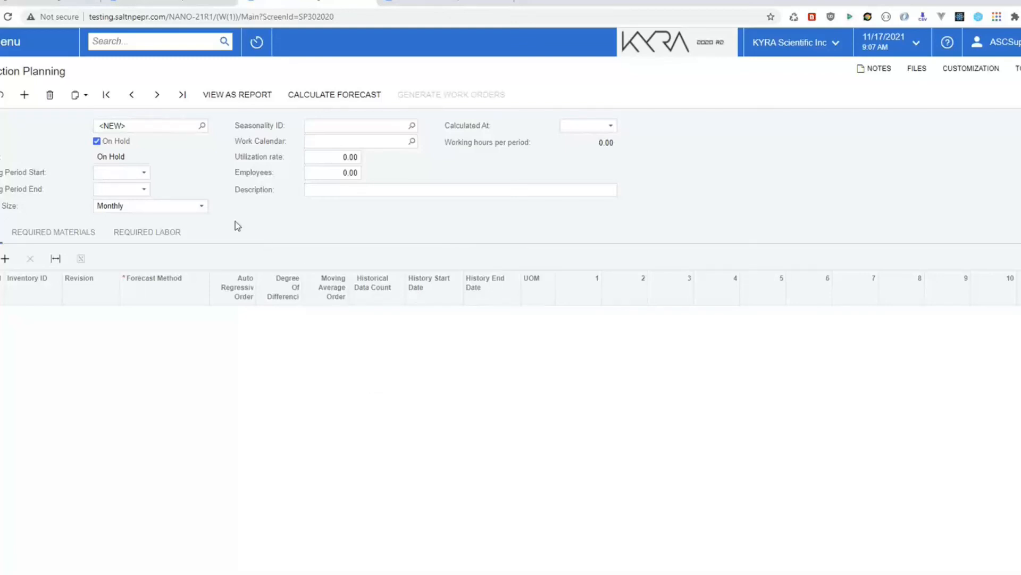
left_click(202, 126)
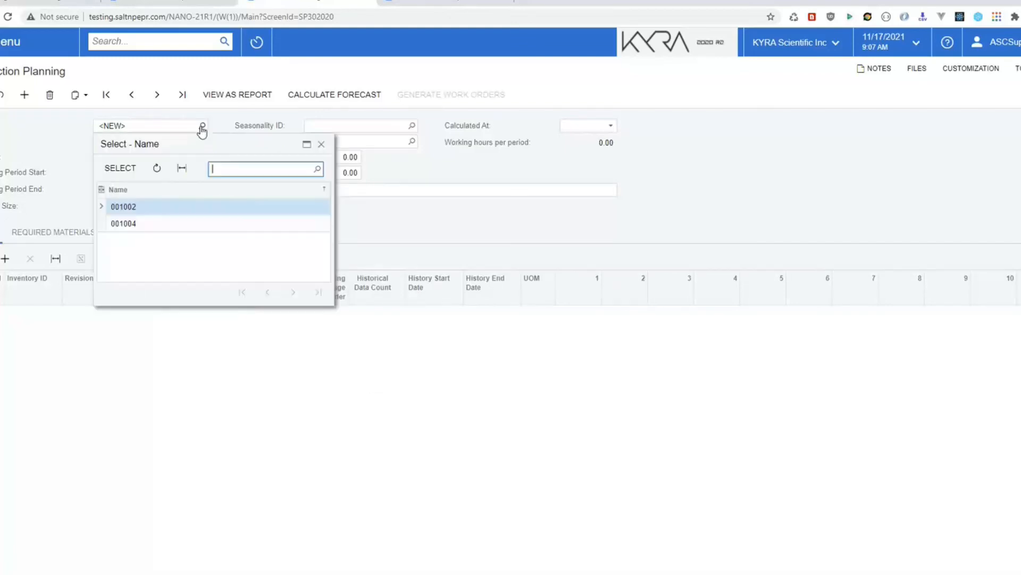
left_click(124, 224)
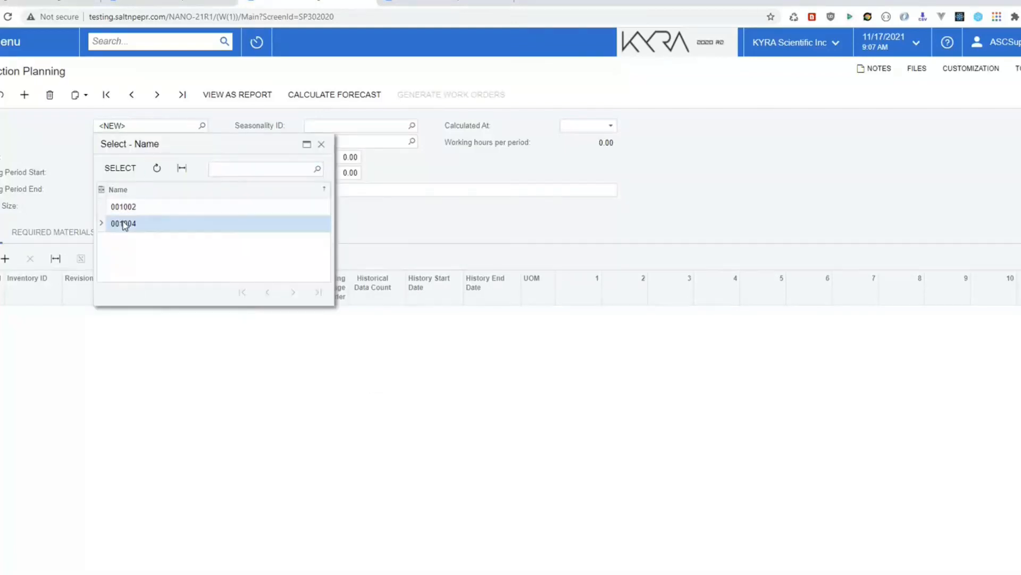
left_click(120, 167)
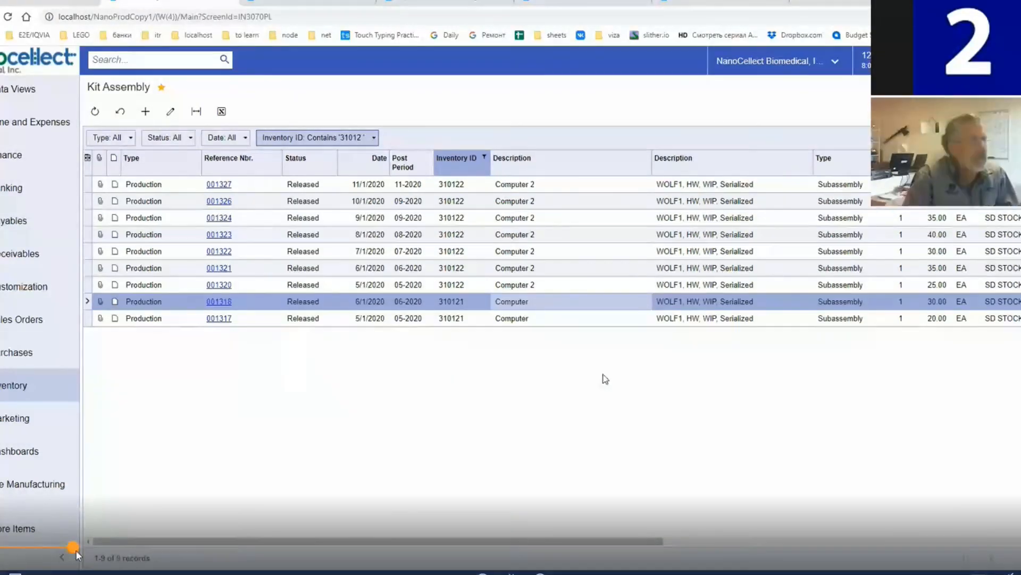
Step: Seek the video forward to the Production Plan PP000001 screen
left_click_drag(76, 551, 155, 551)
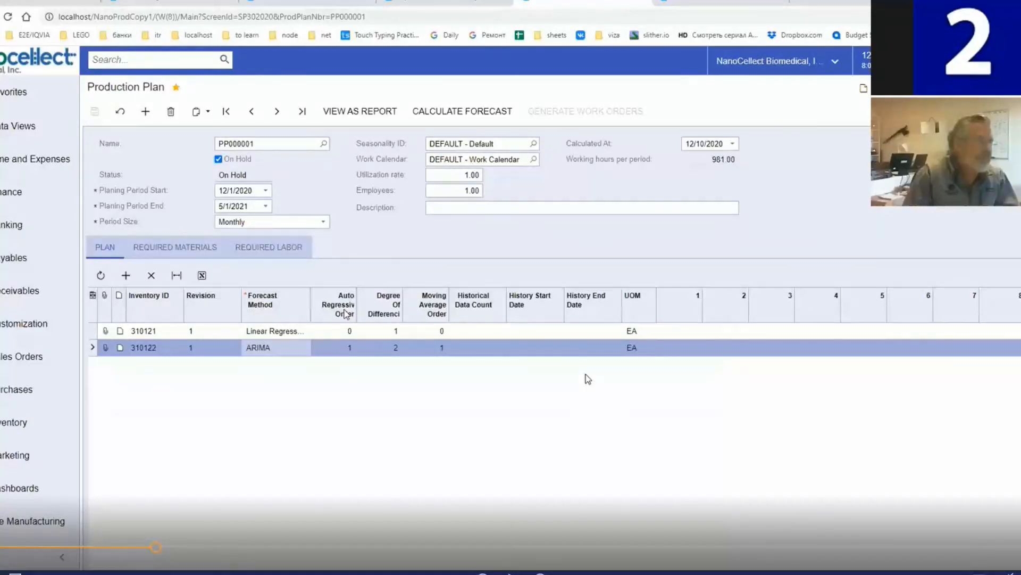
Step: Advance the recording to plan PP000001 with 310122 forecast by ARIMA (1, 2, 1)
left_click_drag(156, 547, 338, 548)
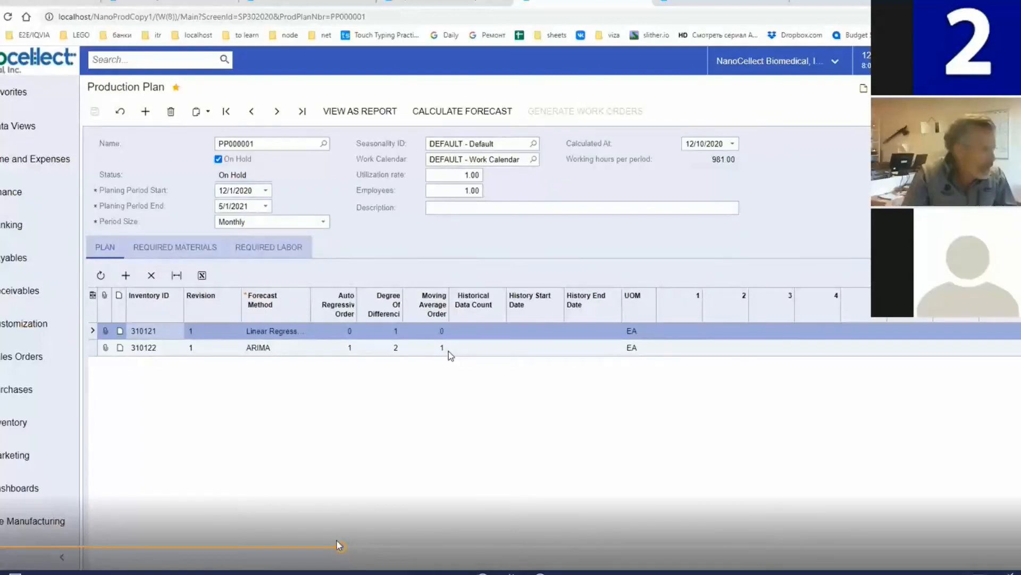
left_click(437, 549)
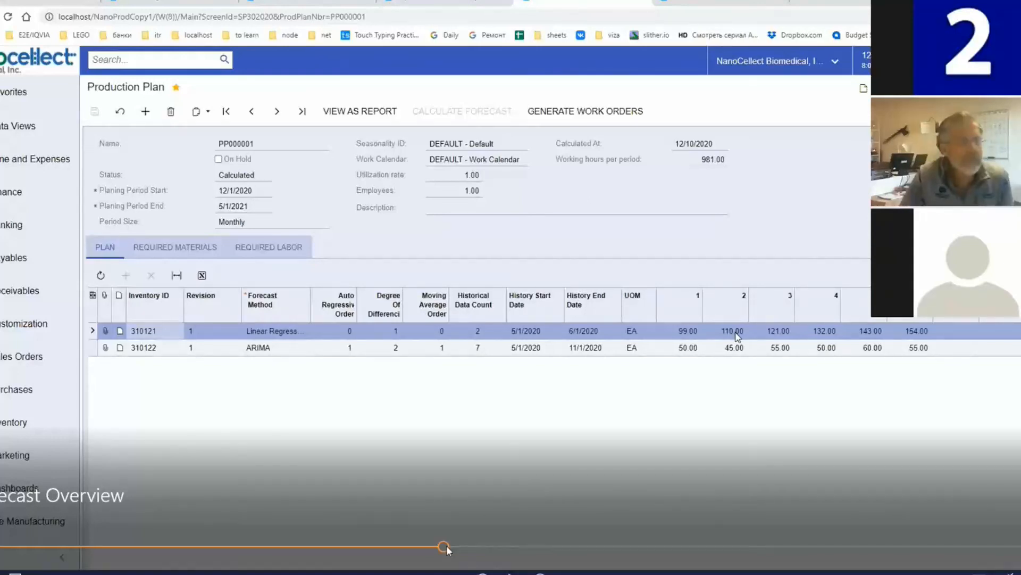
Step: Review item 310121's updated monthly forecast quantities (108, 120, 132, 144, 156, 168) in the plan grid
left_click_drag(446, 548, 694, 553)
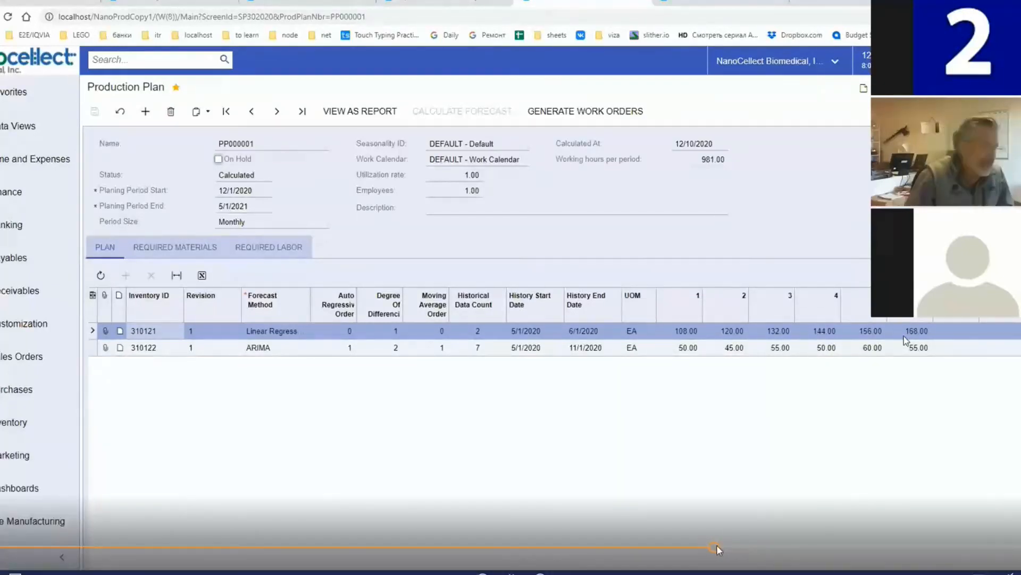
left_click_drag(716, 549, 781, 542)
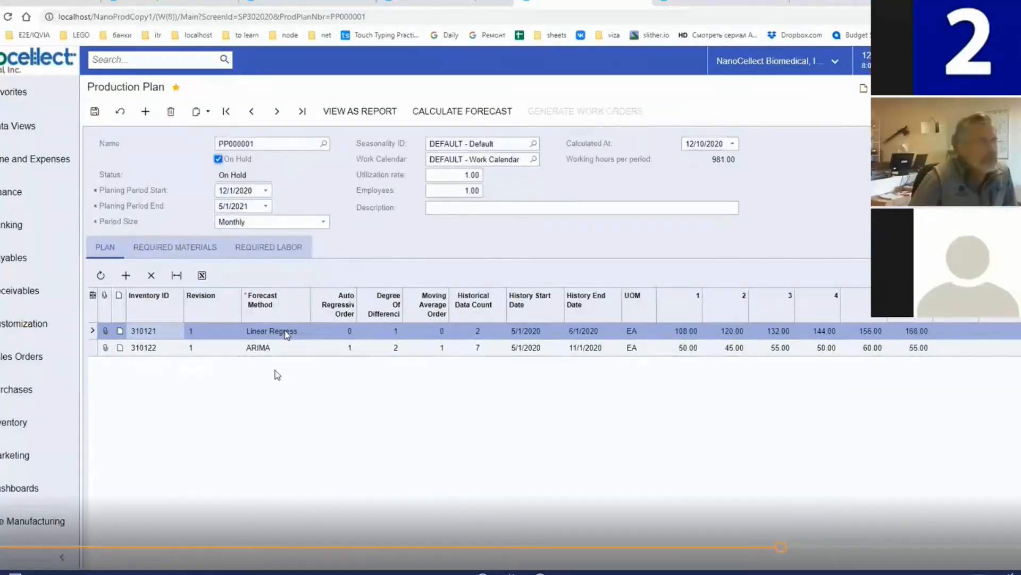